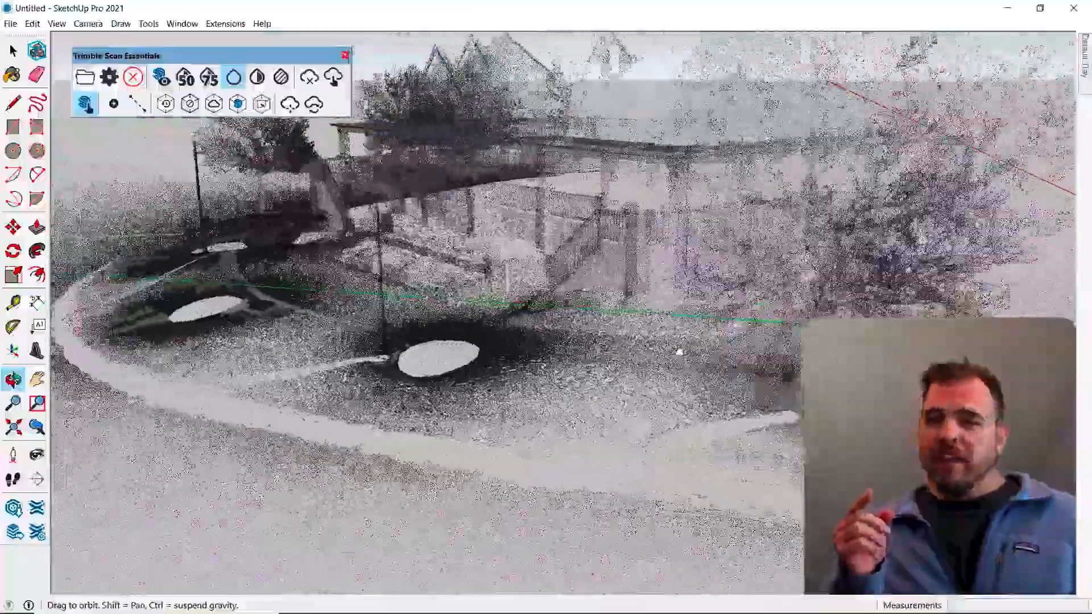
Step: Examine the point cloud of the building, street lamps and surrounding park from several viewpoints and distances
{"action": "scroll", "coordinate": [620, 176], "scroll_direction": "up", "scroll_amount": 4}
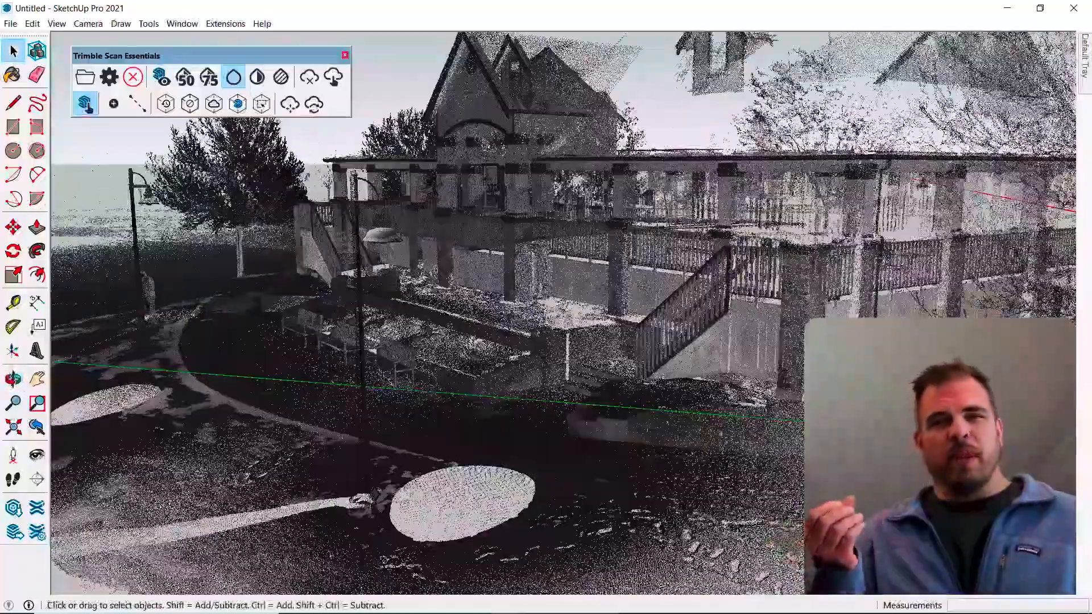
{"action": "middle_click_drag", "start_coordinate": [533, 316], "coordinate": [549, 288]}
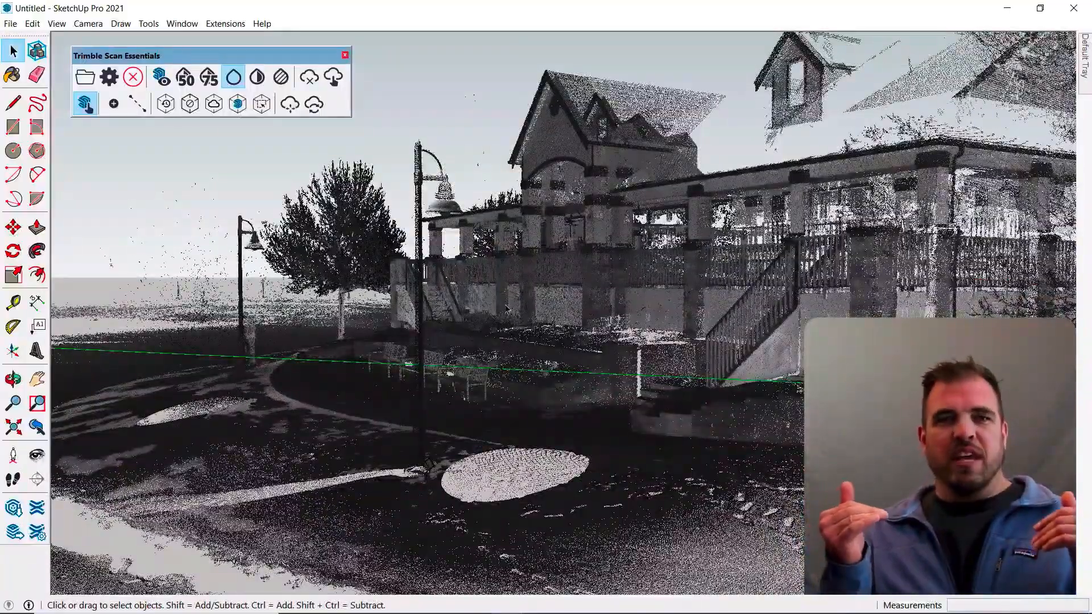
{"action": "middle_click_drag", "start_coordinate": [506, 308], "coordinate": [330, 286]}
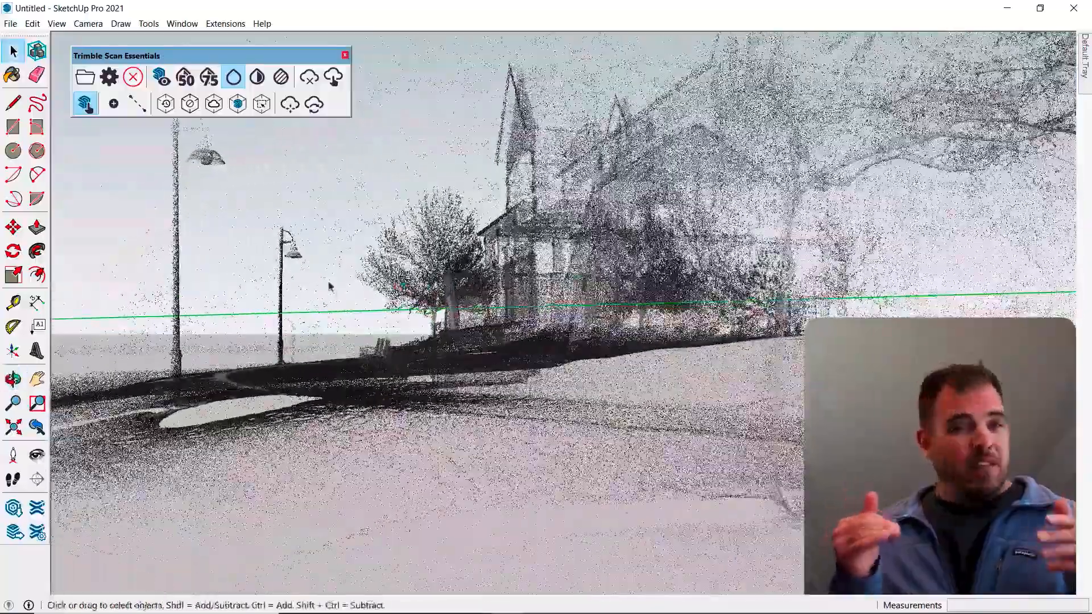
{"action": "scroll", "coordinate": [330, 286], "scroll_direction": "up", "scroll_amount": 4}
{"action": "scroll", "coordinate": [333, 281], "scroll_direction": "down", "scroll_amount": 3}
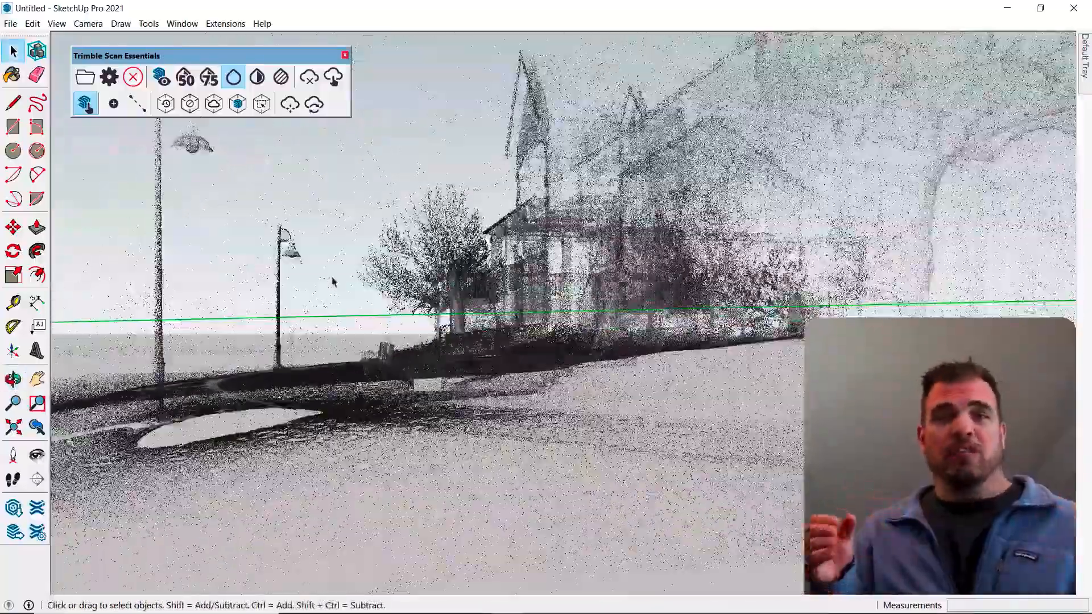
{"action": "scroll", "coordinate": [334, 287], "scroll_direction": "up", "scroll_amount": 3}
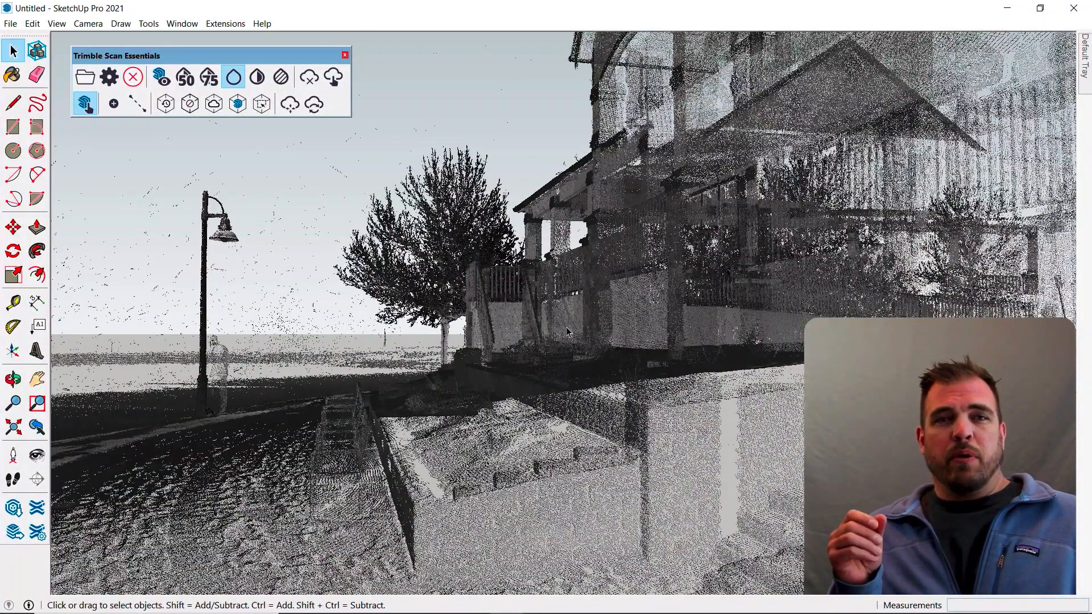
{"action": "left_click", "coordinate": [280, 80]}
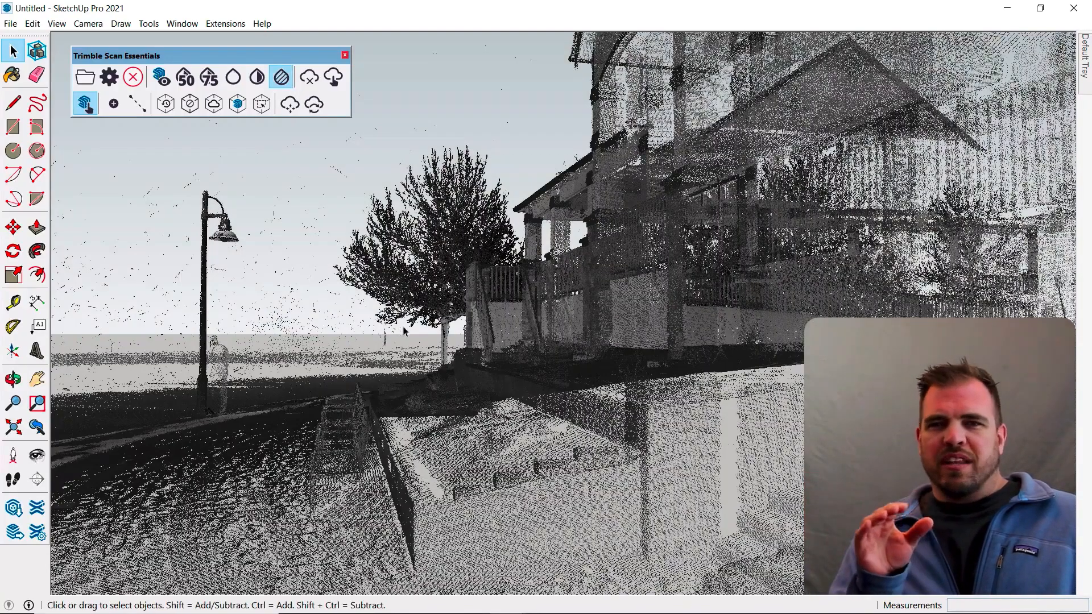
{"action": "middle_click_drag", "start_coordinate": [389, 348], "coordinate": [402, 309]}
{"action": "middle_click_drag", "start_coordinate": [927, 575], "coordinate": [919, 564]}
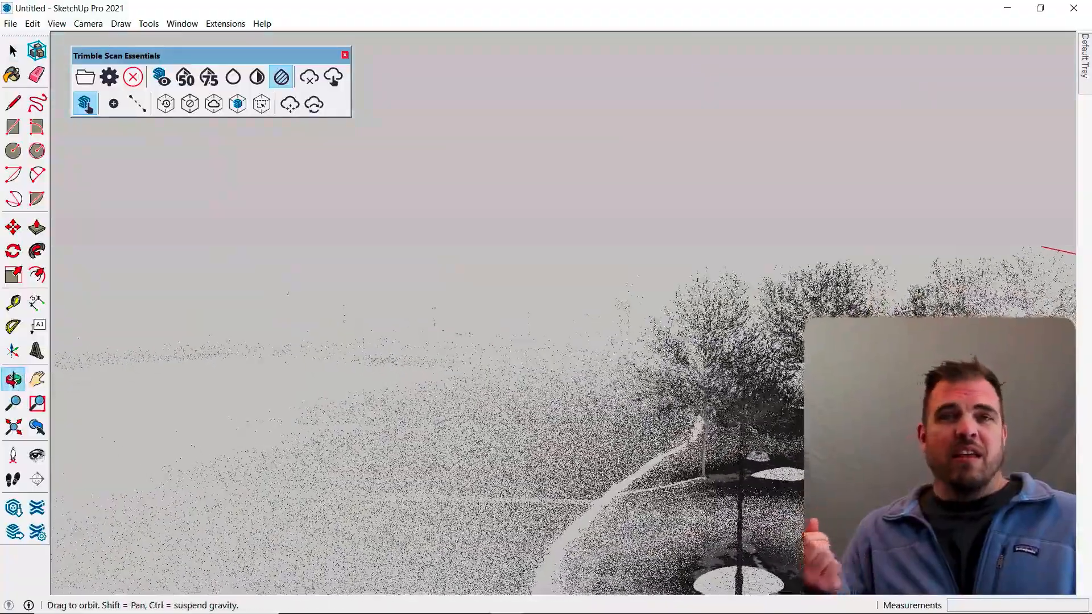
{"action": "middle_click_drag", "start_coordinate": [518, 293], "coordinate": [822, 258]}
{"action": "middle_click_drag", "start_coordinate": [472, 318], "coordinate": [555, 216]}
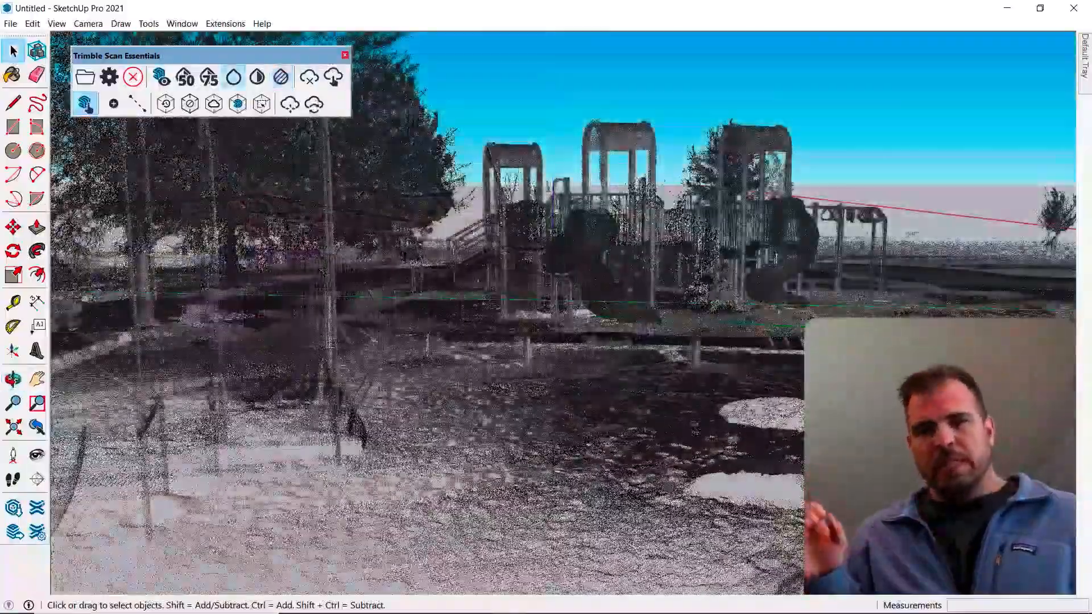
Step: Examine the playground point cloud up close, including its slides, climbing frames and surrounding trees
{"action": "scroll", "coordinate": [631, 296], "scroll_direction": "up", "scroll_amount": 5}
{"action": "middle_click_drag", "start_coordinate": [645, 304], "coordinate": [621, 288]}
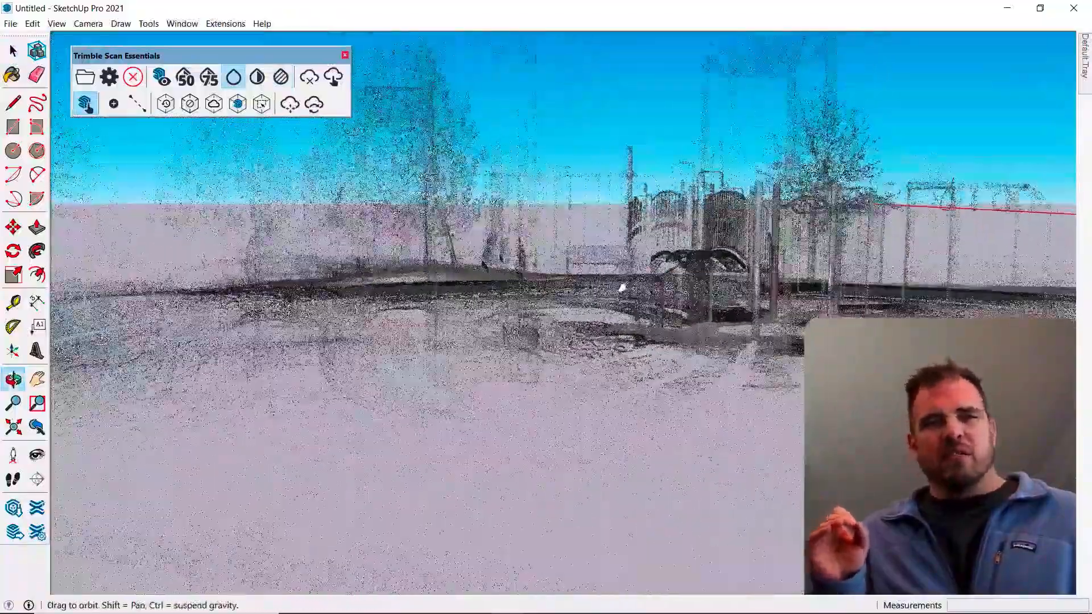
{"action": "scroll", "coordinate": [622, 289], "scroll_direction": "up", "scroll_amount": 6}
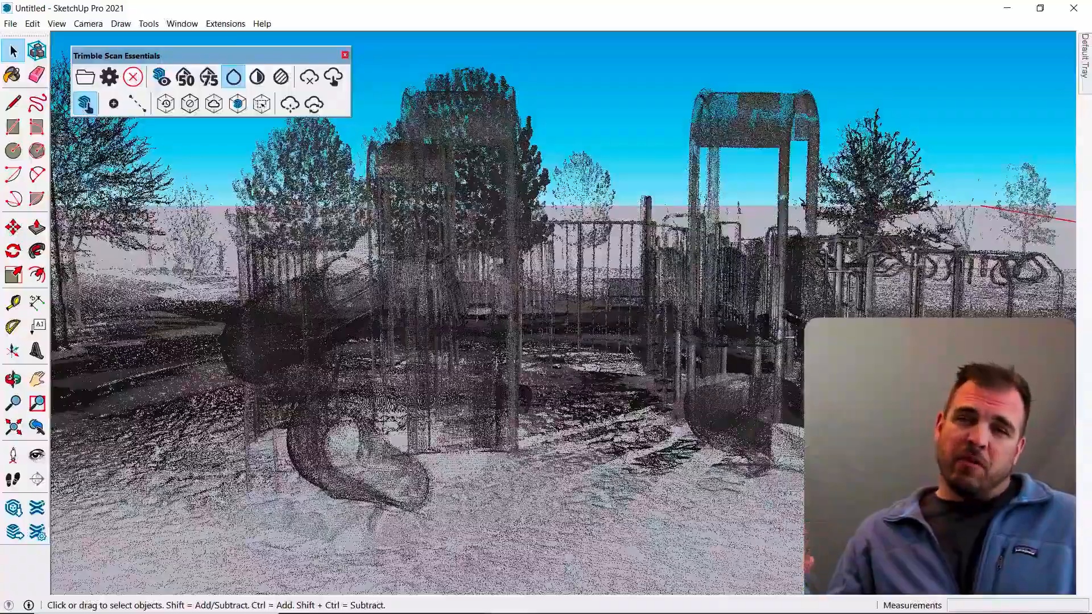
{"action": "middle_click_drag", "start_coordinate": [602, 341], "coordinate": [514, 360]}
{"action": "scroll", "coordinate": [513, 360], "scroll_direction": "up", "scroll_amount": 3}
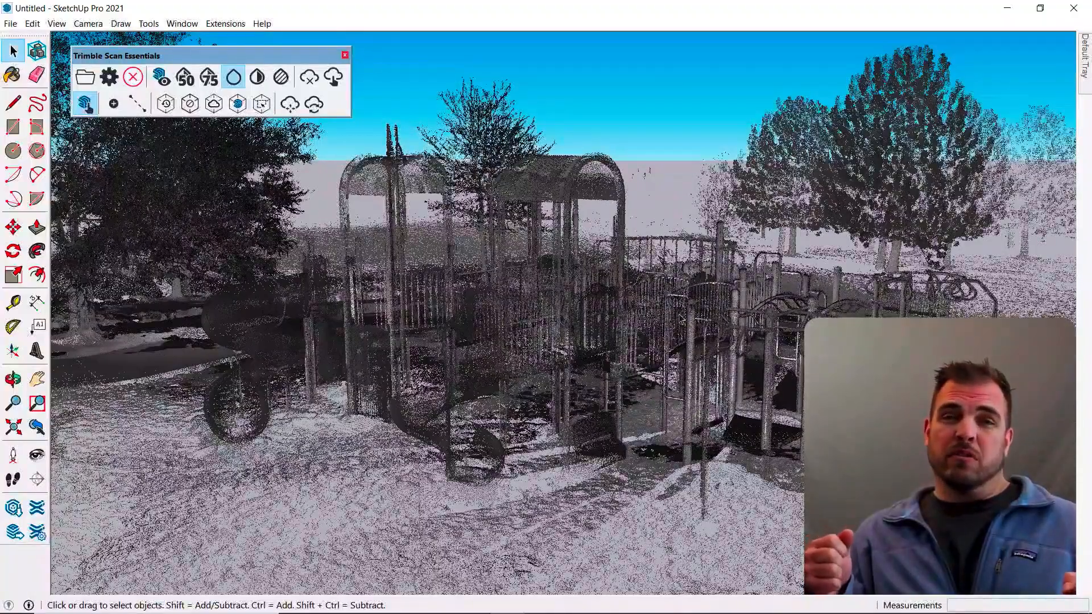
{"action": "middle_click_drag", "start_coordinate": [750, 369], "coordinate": [694, 364]}
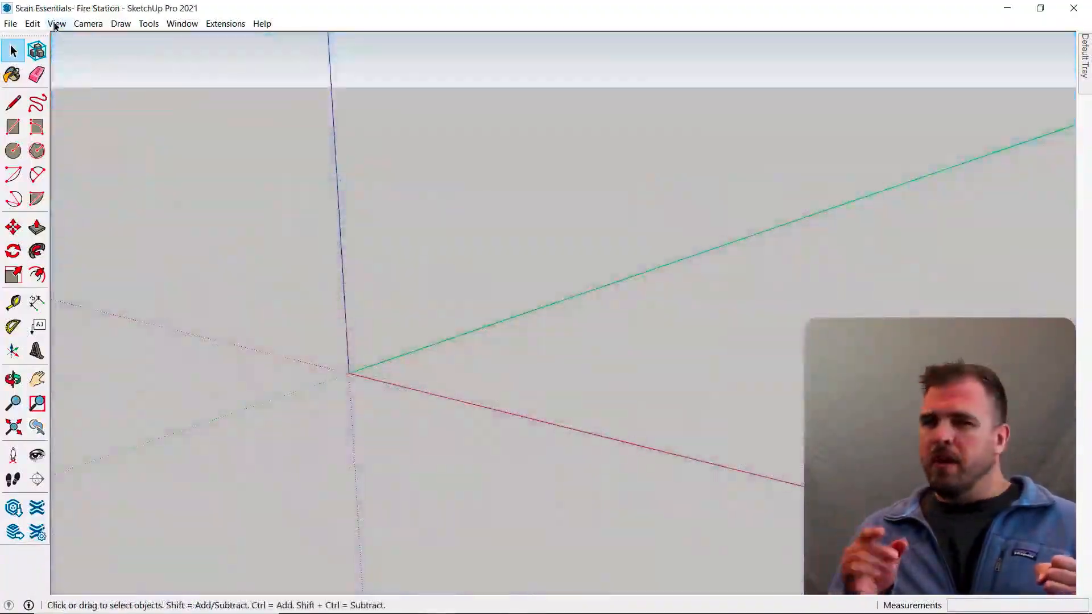
Step: Display the Trimble Scan Essentials toolbar and shift it slightly within the modelling area
{"action": "left_click", "coordinate": [56, 24]}
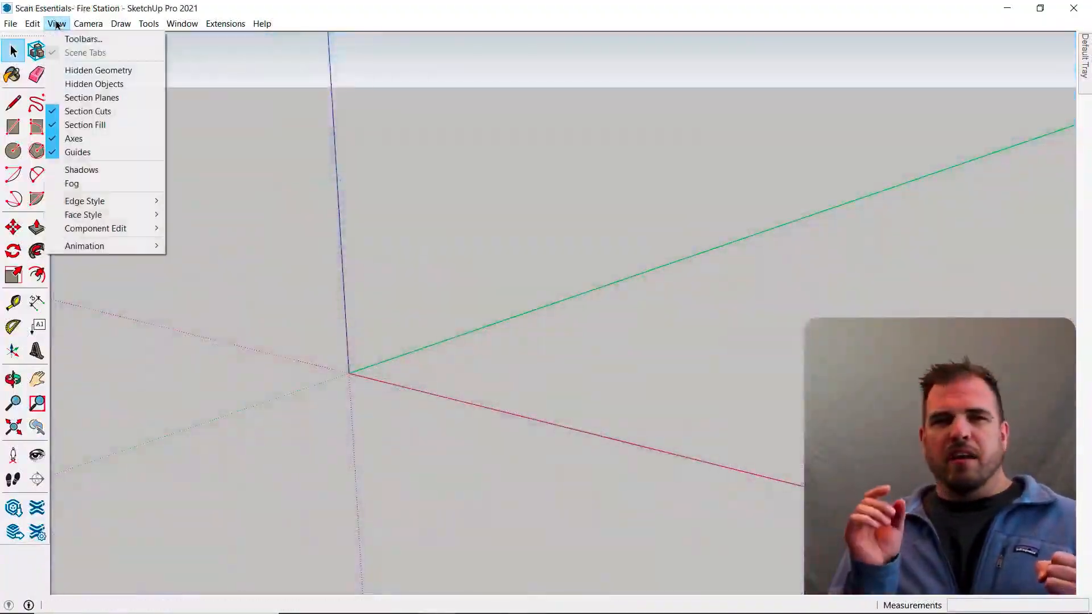
{"action": "left_click", "coordinate": [141, 40]}
{"action": "scroll", "coordinate": [472, 340], "scroll_direction": "down", "scroll_amount": 3}
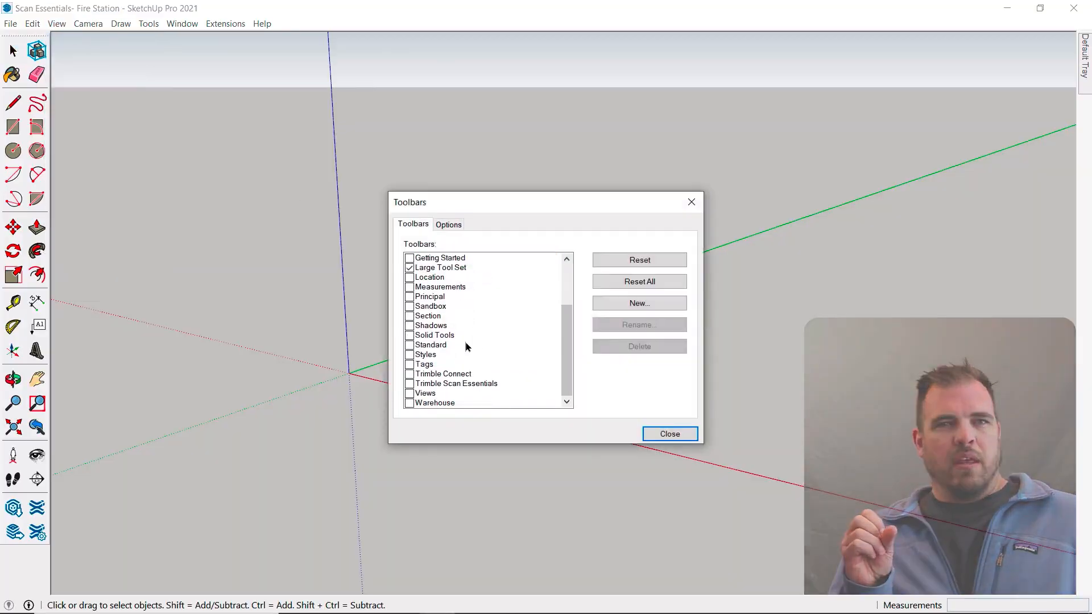
{"action": "left_click", "coordinate": [409, 384]}
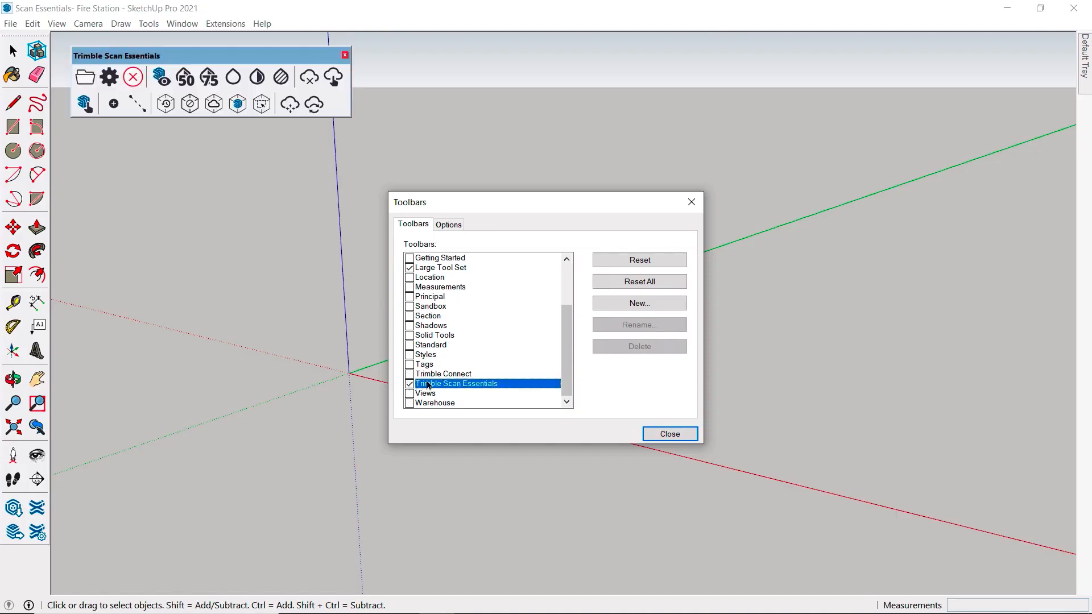
{"action": "left_click", "coordinate": [662, 434]}
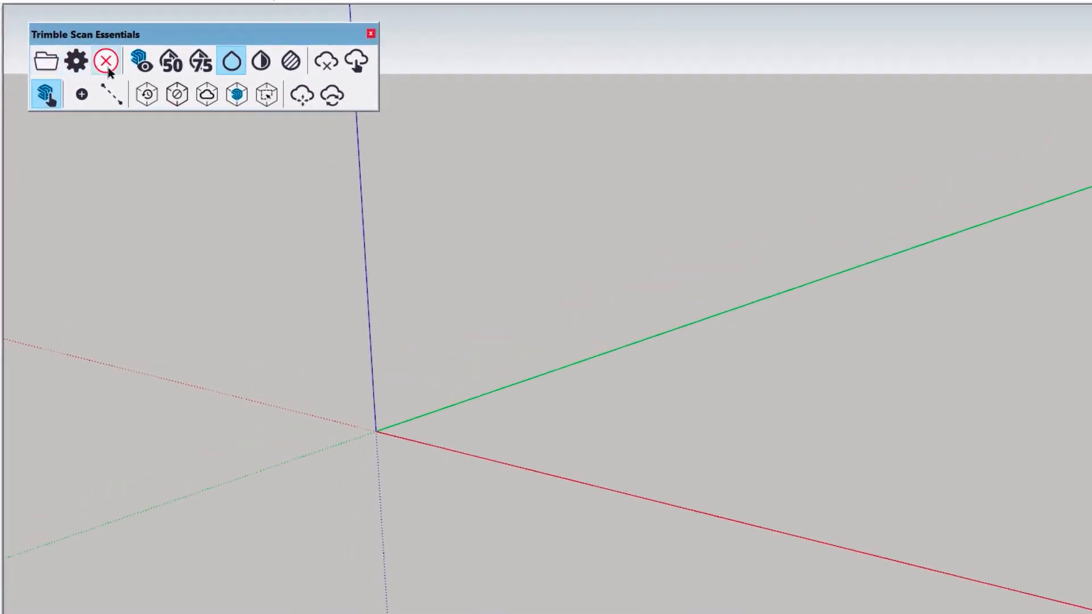
{"action": "left_click_drag", "start_coordinate": [207, 36], "coordinate": [223, 38]}
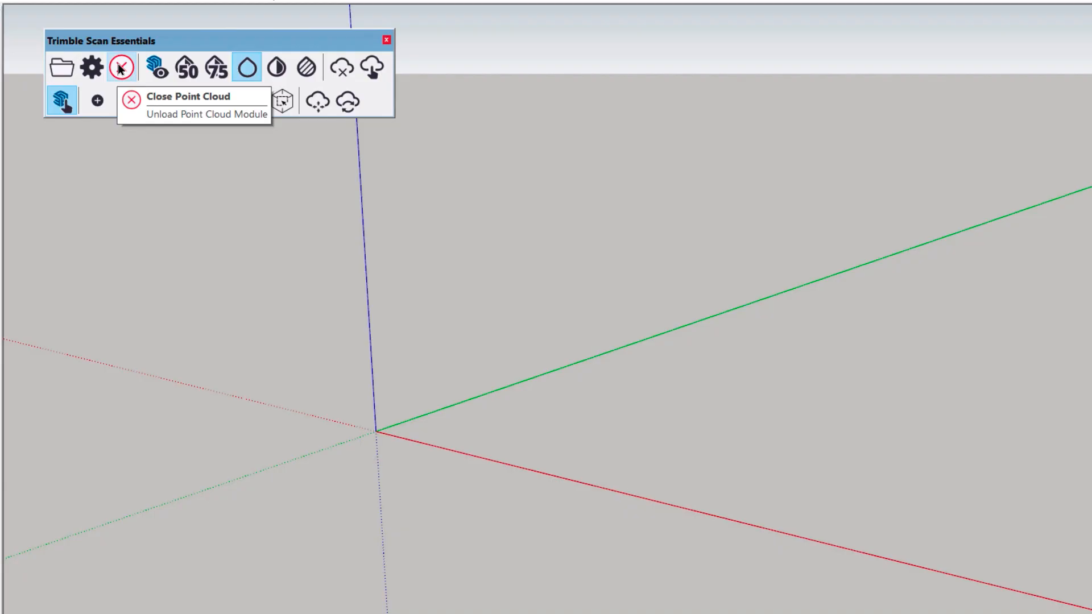
Step: Load the scan fire station.e57 from the X7 - Scans -02.2021 folder and save its RWP point cloud project as fire station
{"action": "left_click", "coordinate": [61, 67]}
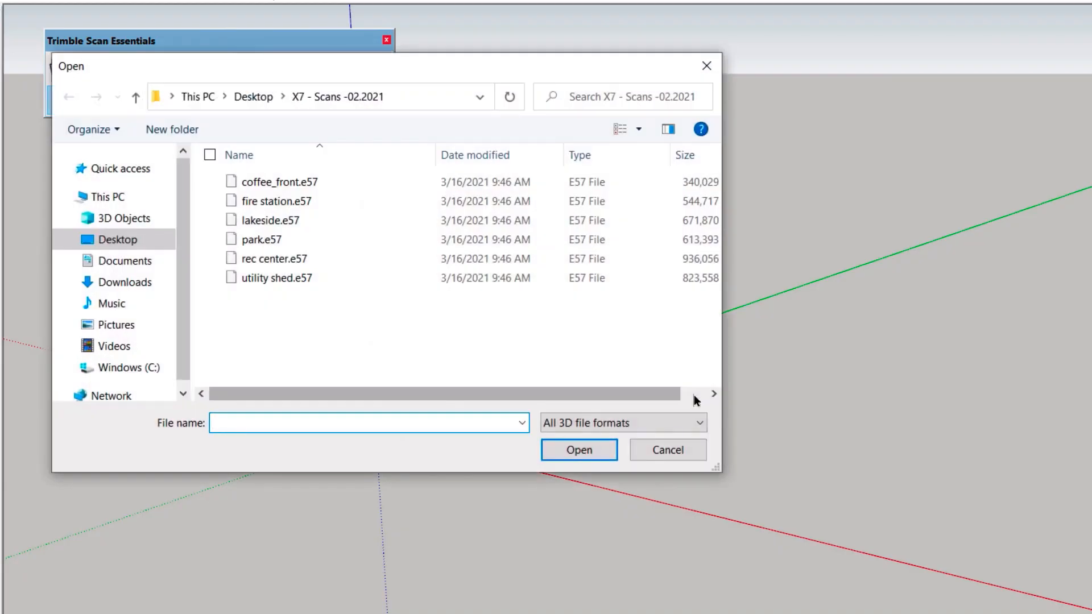
{"action": "left_click", "coordinate": [699, 423]}
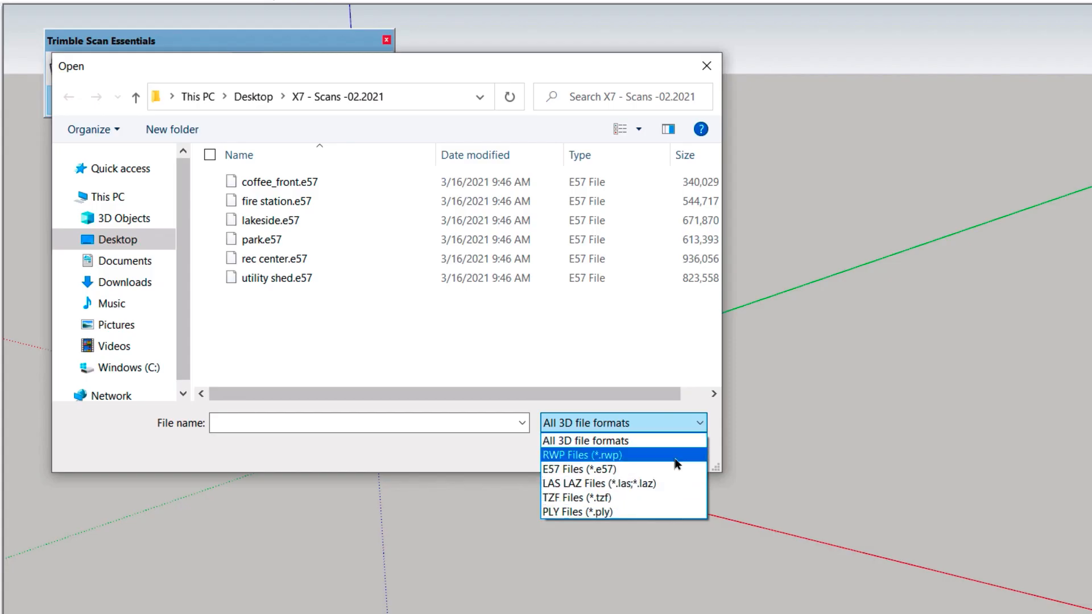
{"action": "left_click", "coordinate": [744, 423]}
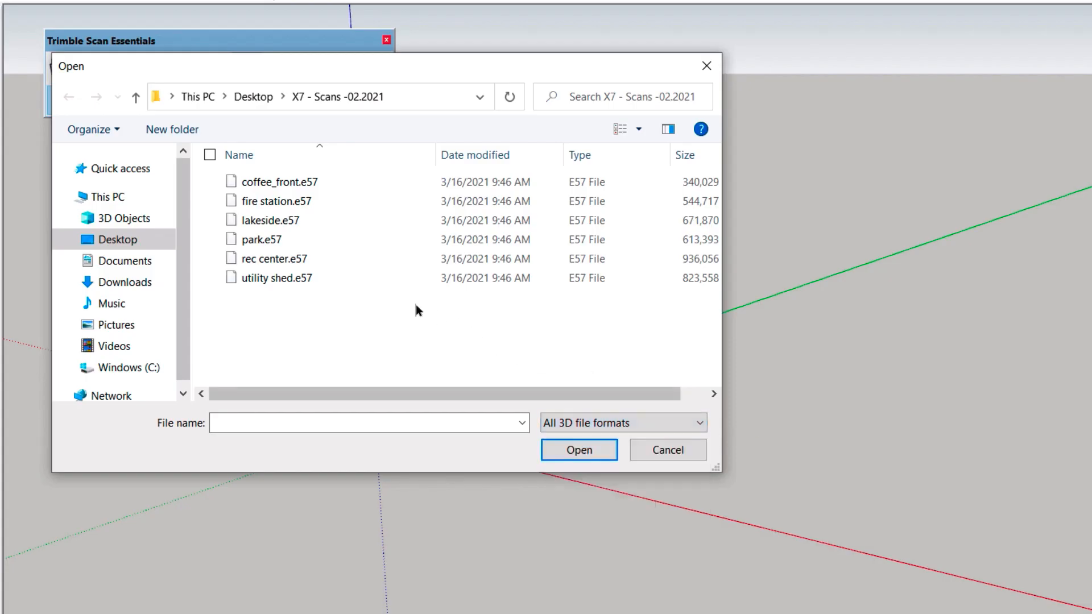
{"action": "left_click", "coordinate": [313, 201]}
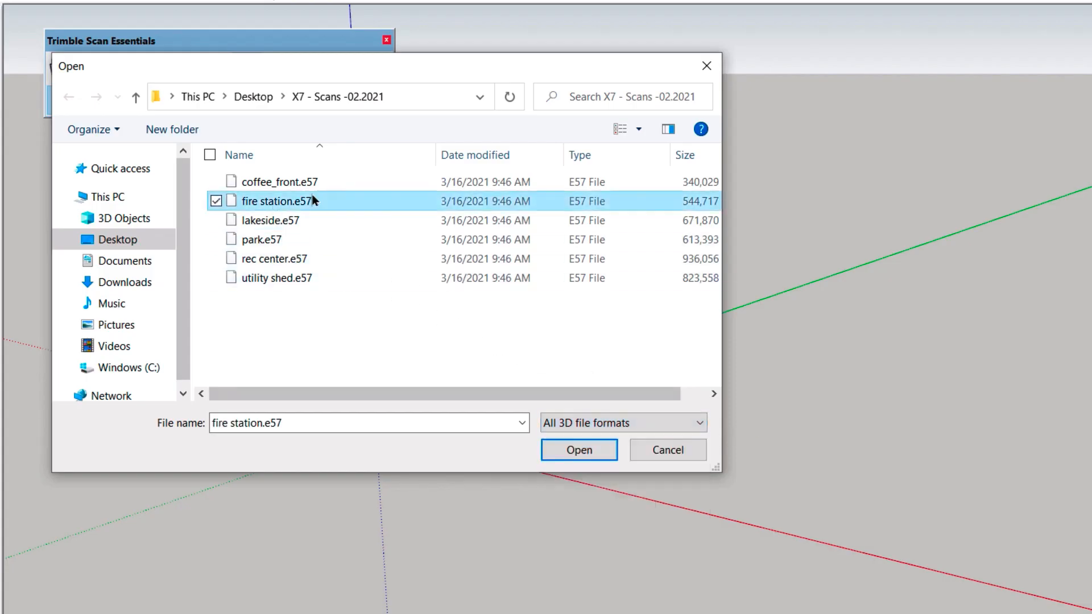
{"action": "left_click", "coordinate": [576, 449]}
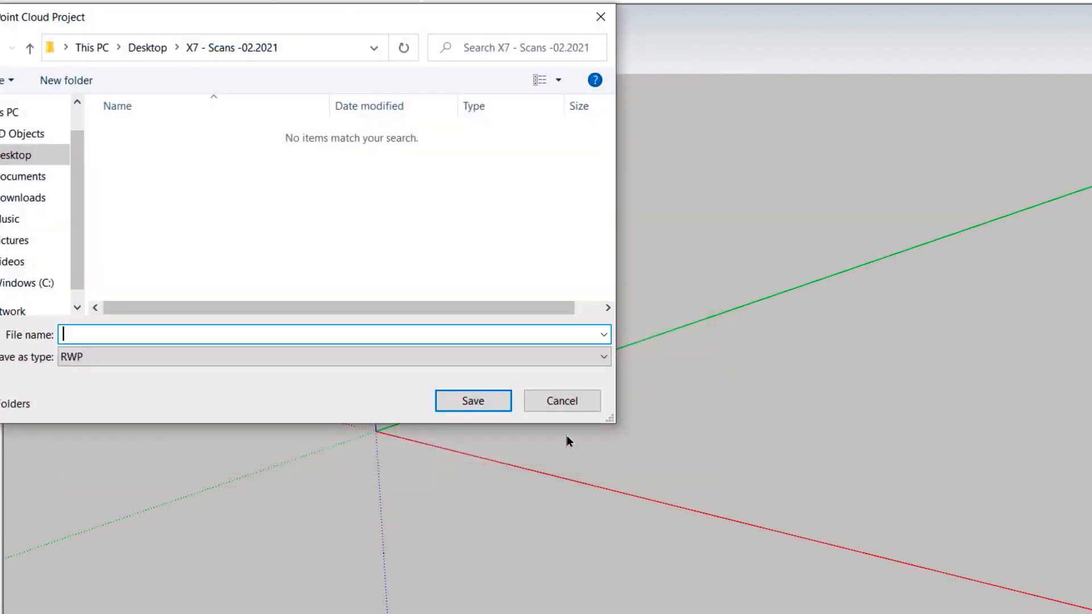
{"action": "type", "text": "fire station"}
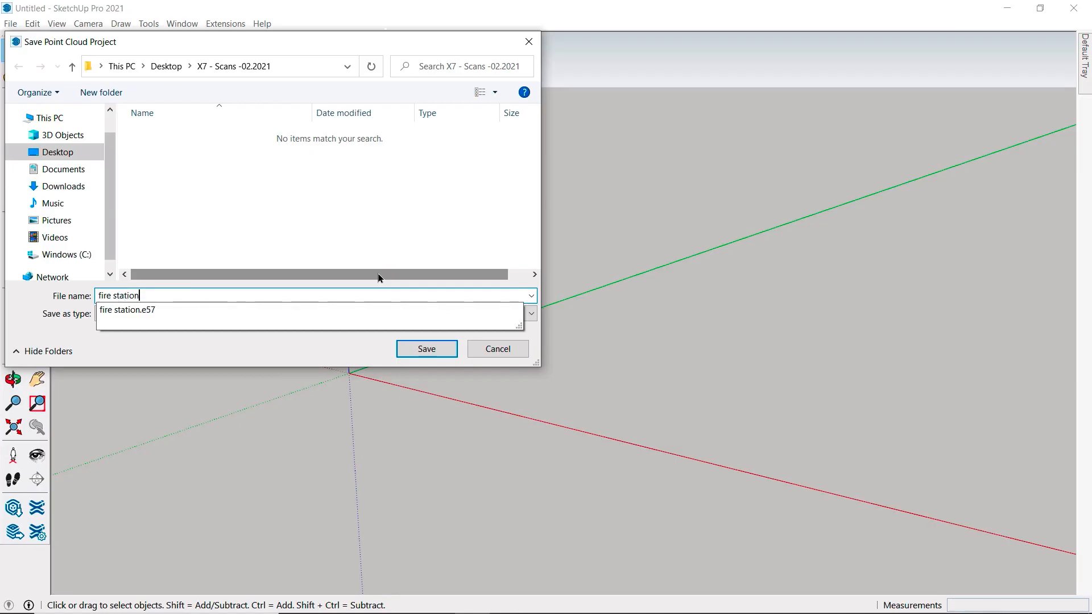
{"action": "key", "text": "Return"}
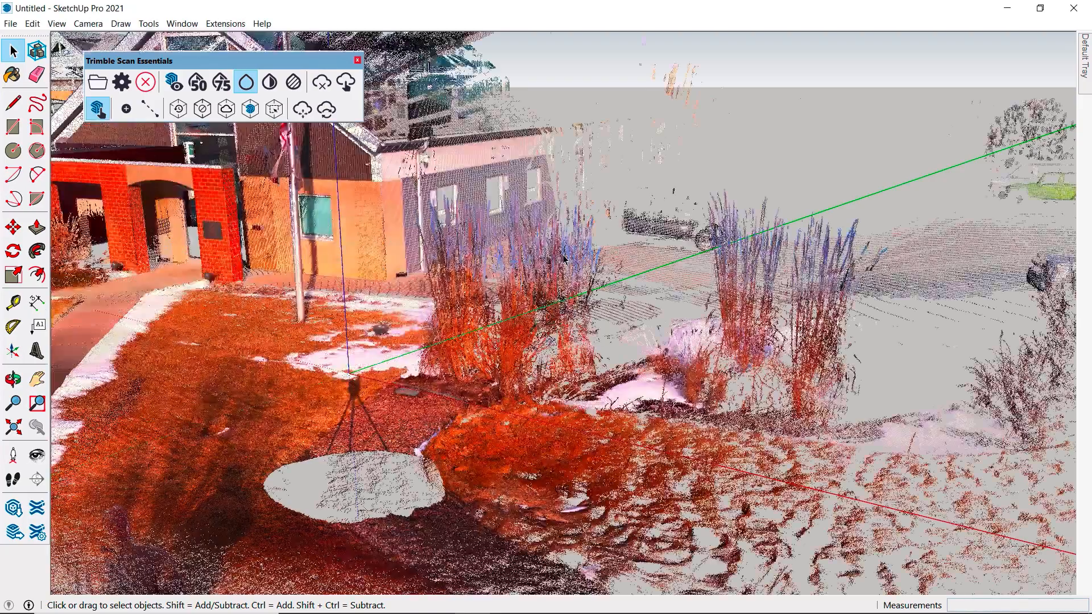
Step: Examine the loaded fire station point cloud from the flagpole side round to the garage doors and brick tower
{"action": "middle_click_drag", "start_coordinate": [643, 313], "coordinate": [782, 380]}
{"action": "scroll", "coordinate": [702, 377], "scroll_direction": "down", "scroll_amount": 1}
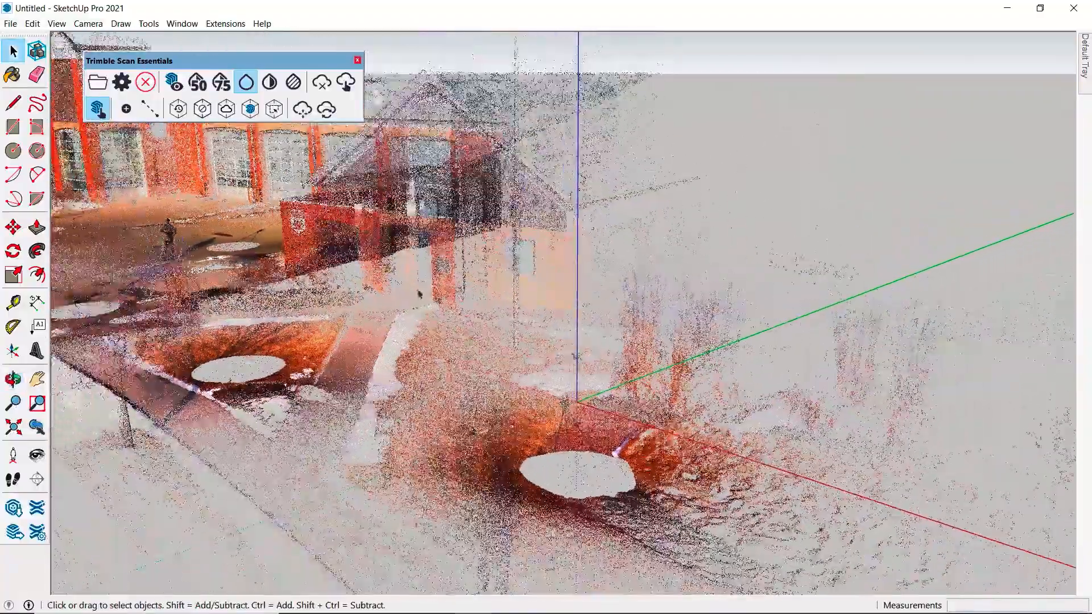
{"action": "middle_click_drag", "start_coordinate": [364, 308], "coordinate": [948, 454]}
{"action": "middle_click_drag", "start_coordinate": [535, 426], "coordinate": [688, 412]}
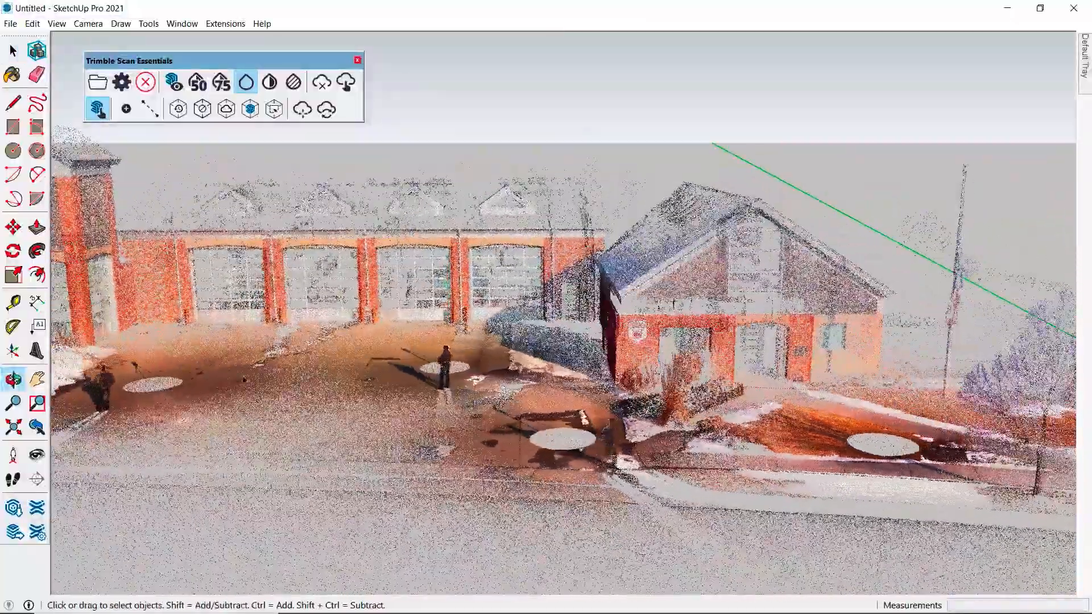
{"action": "middle_click_drag", "start_coordinate": [416, 384], "coordinate": [776, 344]}
{"action": "scroll", "coordinate": [666, 380], "scroll_direction": "up", "scroll_amount": 6}
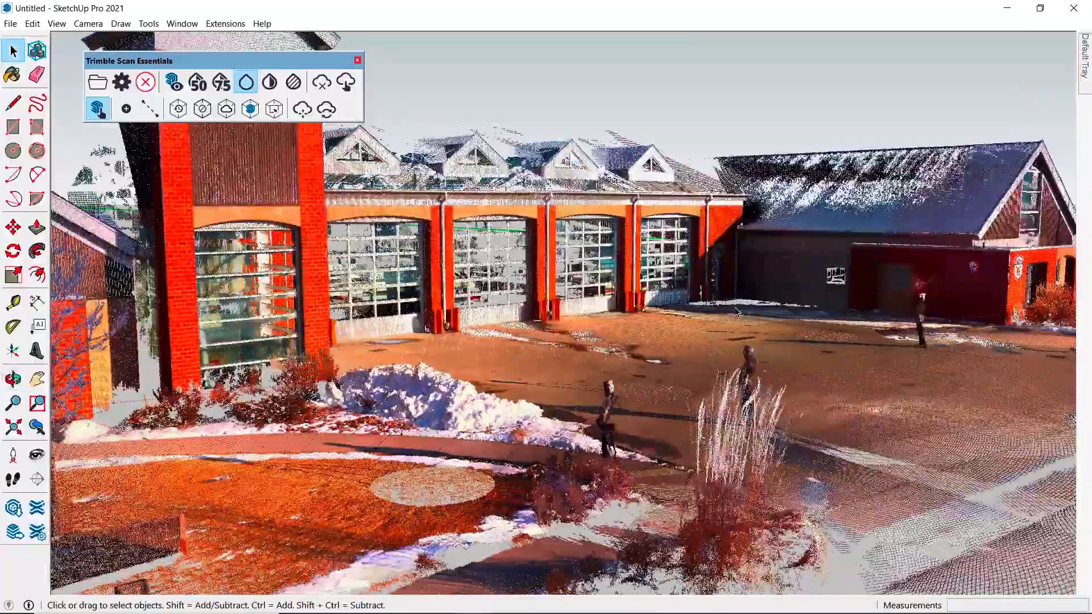
{"action": "middle_click_drag", "start_coordinate": [735, 311], "coordinate": [520, 328]}
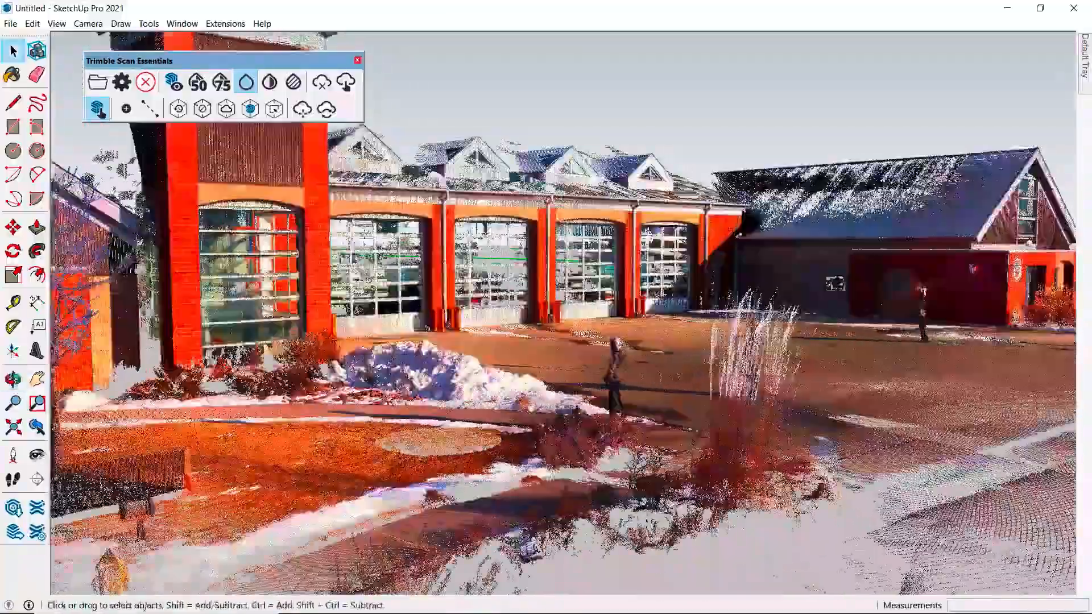
Step: Open the Point Cloud Manager clear of the building and set rainbow colorization, trying the second shading style before applying the third
{"action": "left_click", "coordinate": [121, 83]}
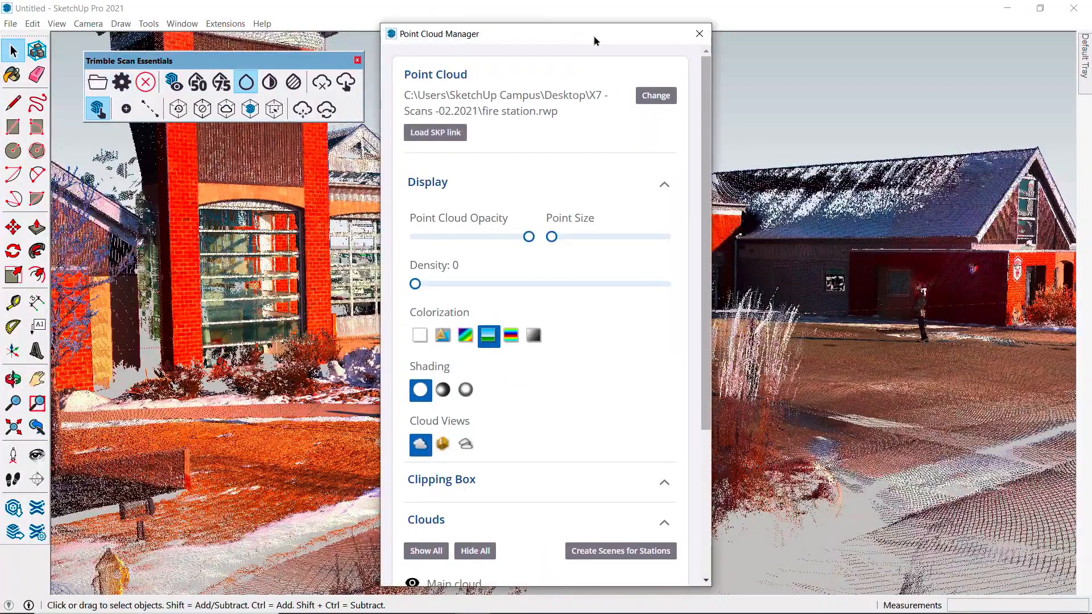
{"action": "left_click_drag", "start_coordinate": [594, 40], "coordinate": [921, 60]}
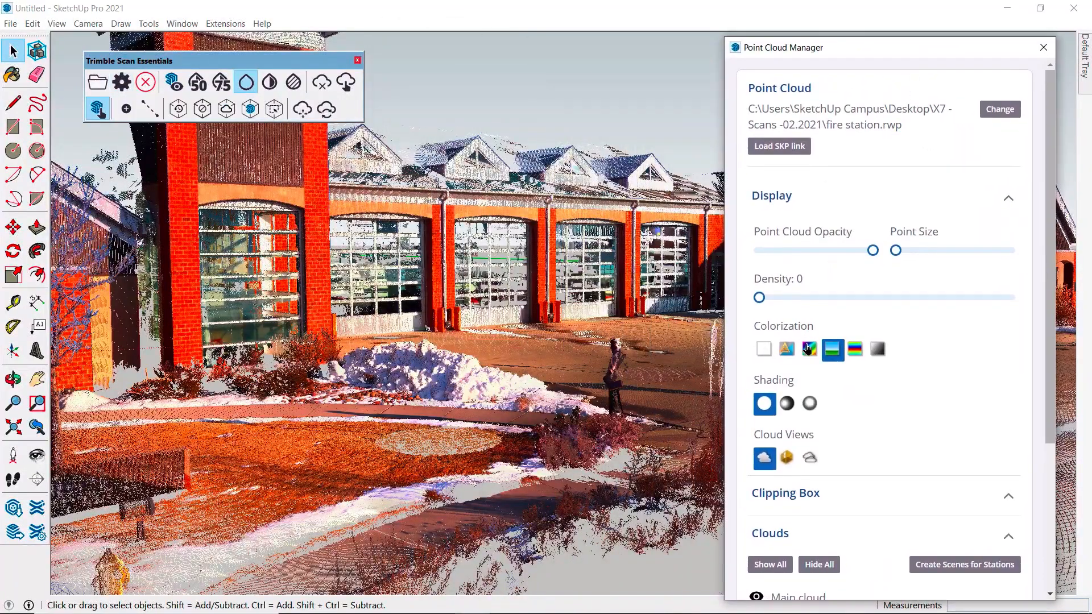
{"action": "left_click", "coordinate": [808, 349]}
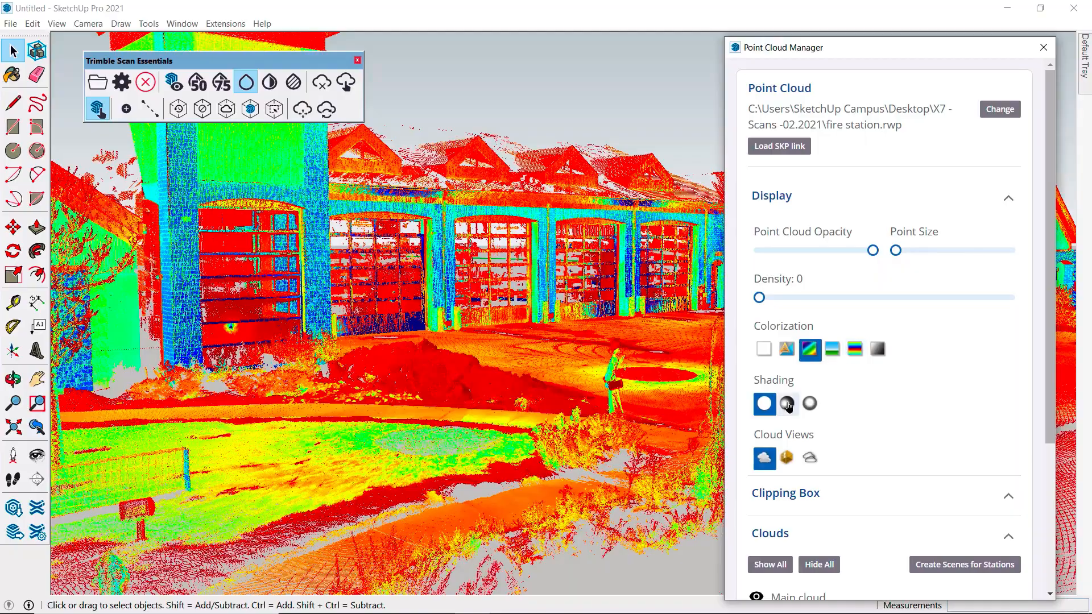
{"action": "left_click", "coordinate": [787, 404]}
{"action": "left_click", "coordinate": [809, 403]}
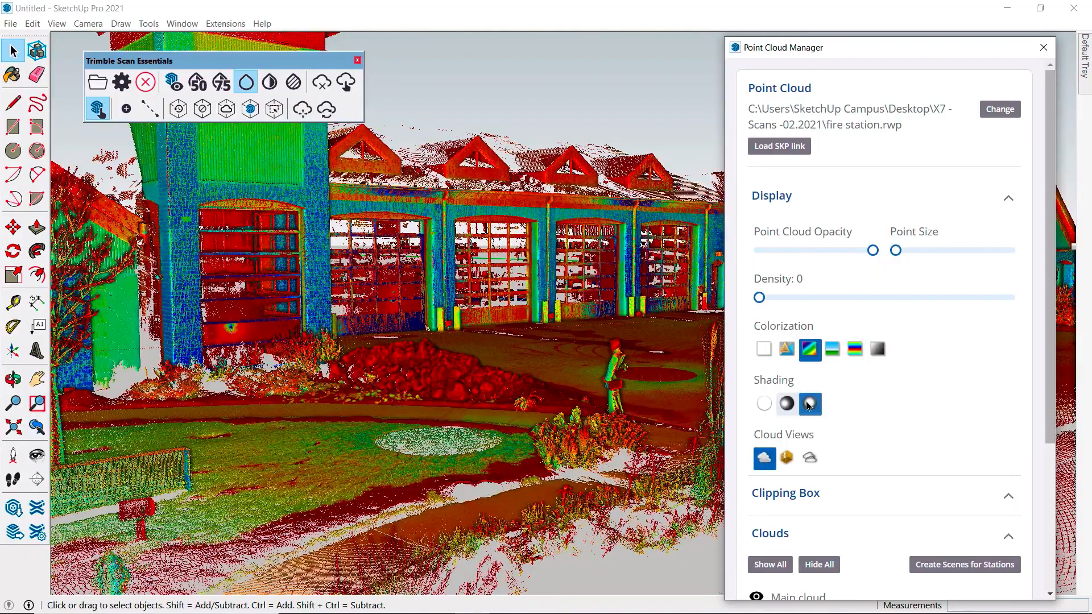
Step: Compare the fire station cloud in plain white and rainbow colorization, finishing with True Color and the plain, first shading style
{"action": "left_click", "coordinate": [763, 349]}
{"action": "middle_click_drag", "start_coordinate": [486, 352], "coordinate": [641, 314]}
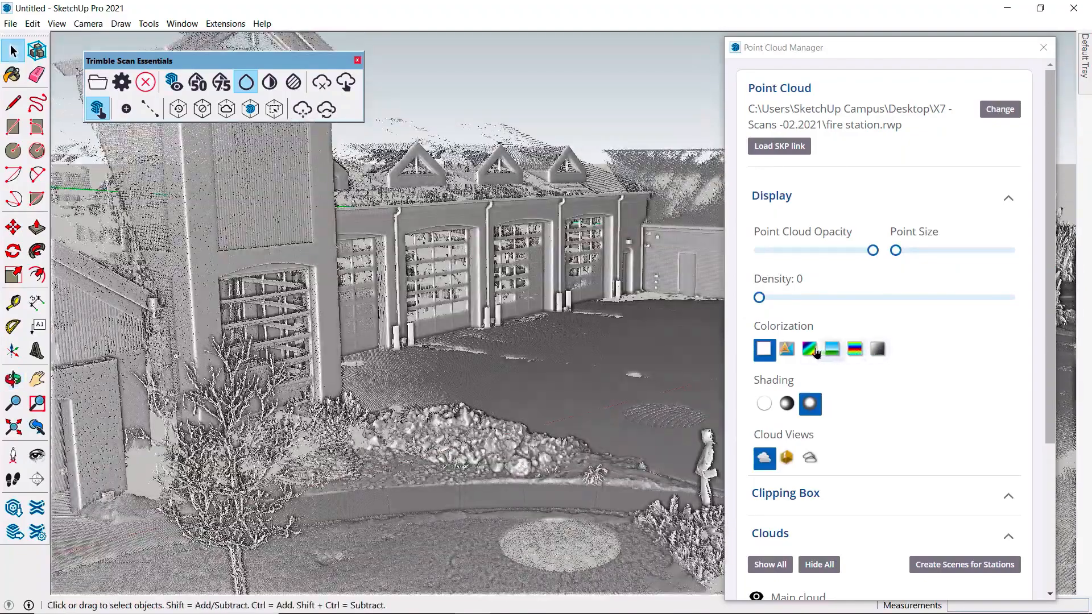
{"action": "left_click", "coordinate": [809, 349]}
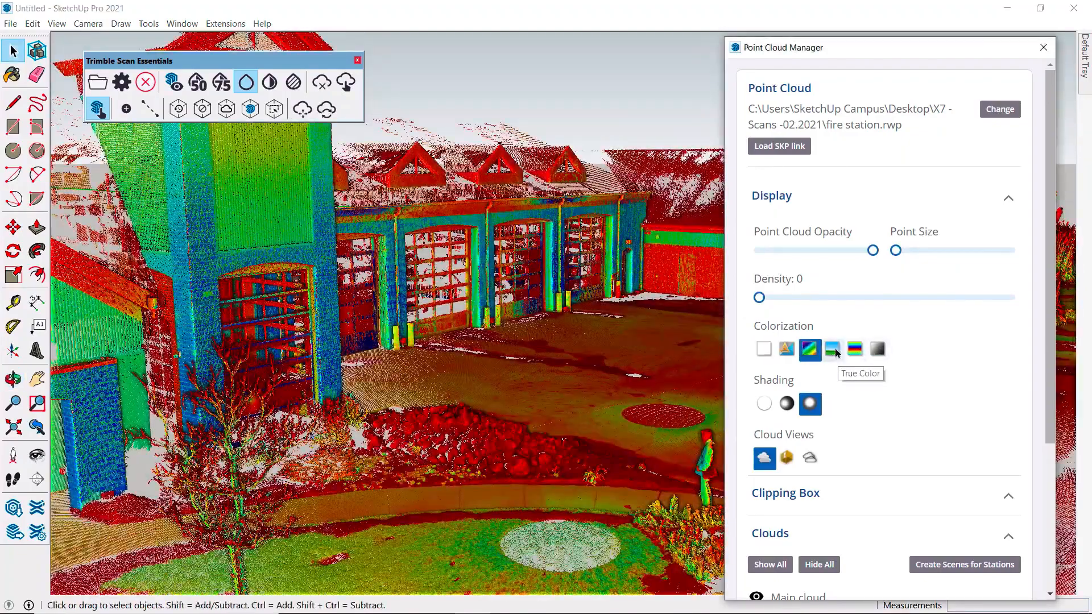
{"action": "left_click", "coordinate": [833, 349]}
{"action": "left_click", "coordinate": [764, 404]}
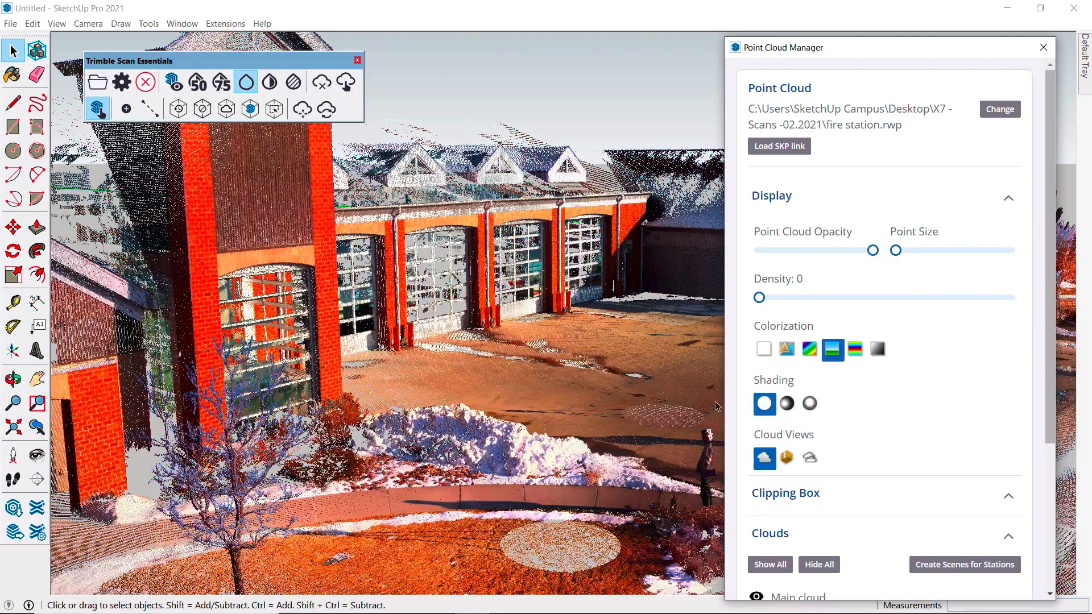
Step: Compare the grayscale colorization with True Color, keep True Color, and close the Point Cloud Manager
{"action": "left_click", "coordinate": [877, 353]}
{"action": "left_click", "coordinate": [831, 350]}
{"action": "left_click", "coordinate": [1043, 47]}
{"action": "middle_click_drag", "start_coordinate": [594, 415], "coordinate": [776, 337]}
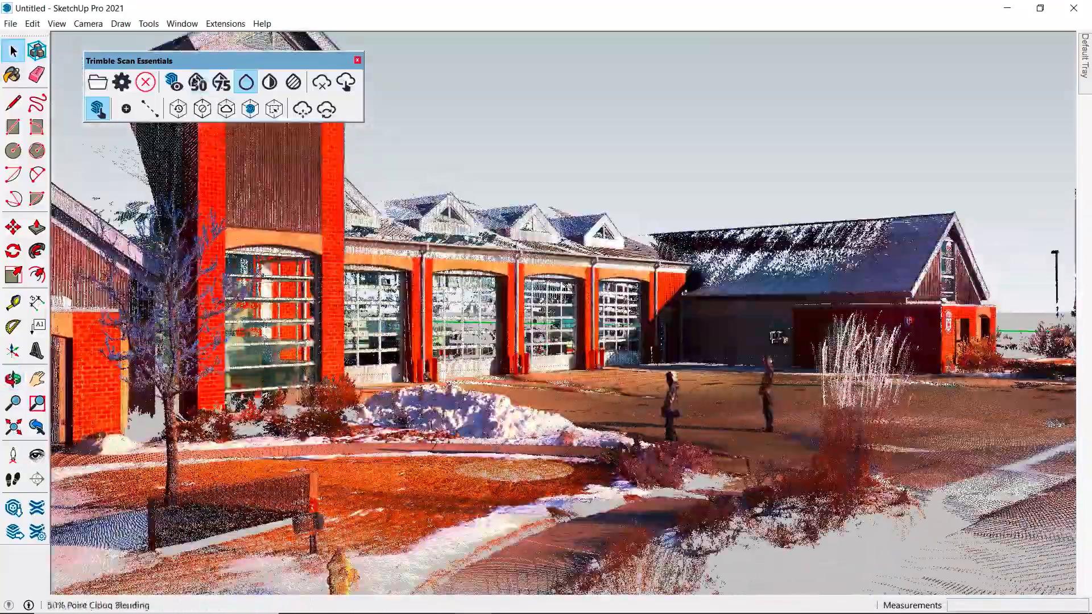
Step: Compare the 50%, 75% and half-resolution conditional blending modes on the fire station cloud, finishing with 75%
{"action": "left_click", "coordinate": [173, 82]}
{"action": "middle_click_drag", "start_coordinate": [593, 354], "coordinate": [533, 356]}
{"action": "left_click", "coordinate": [197, 82]}
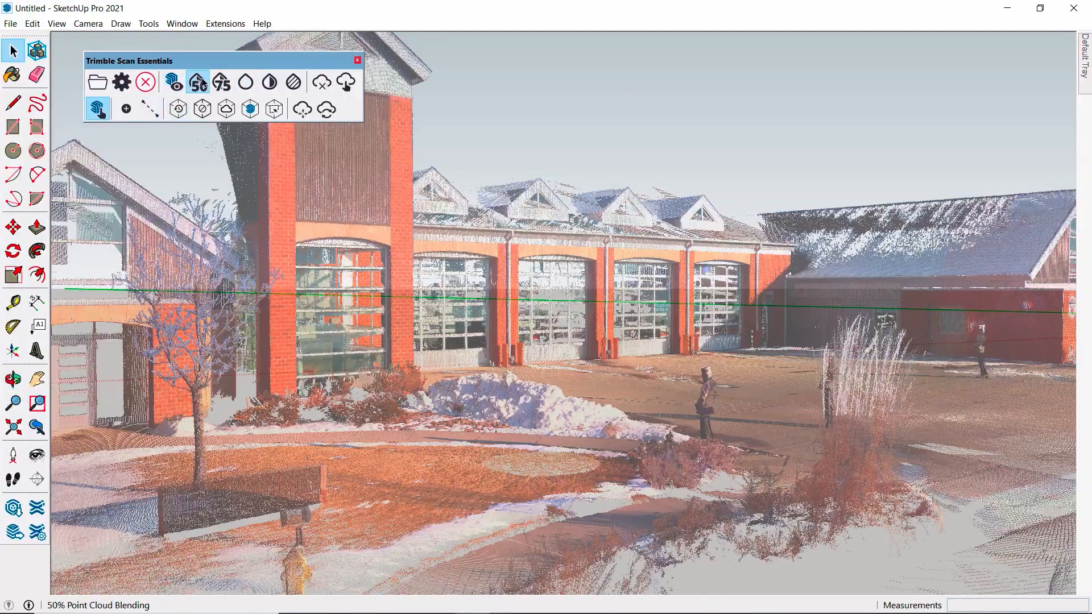
{"action": "left_click", "coordinate": [224, 83]}
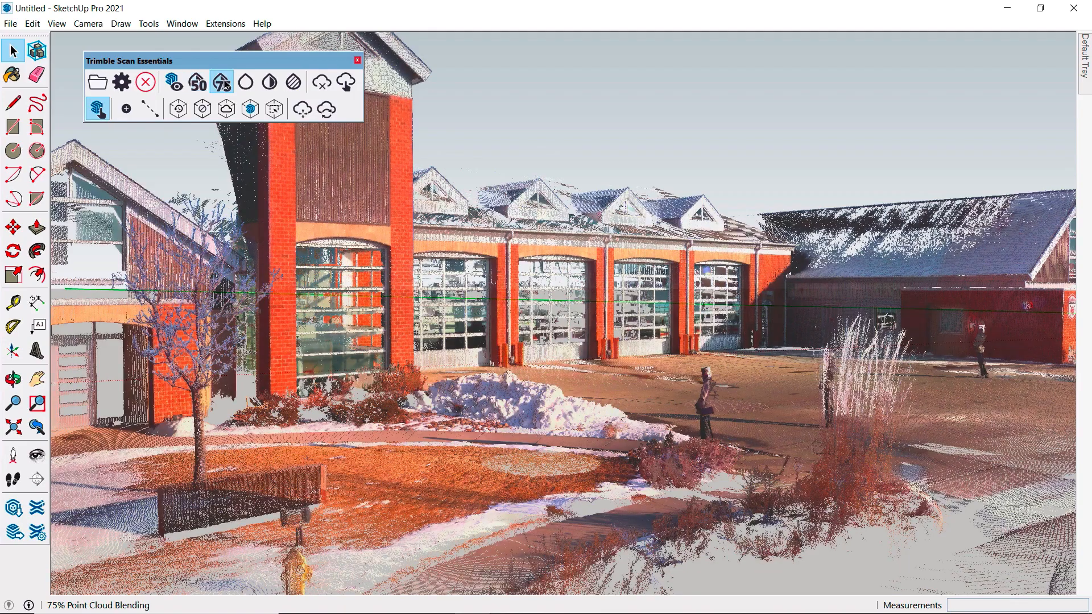
{"action": "left_click", "coordinate": [269, 83]}
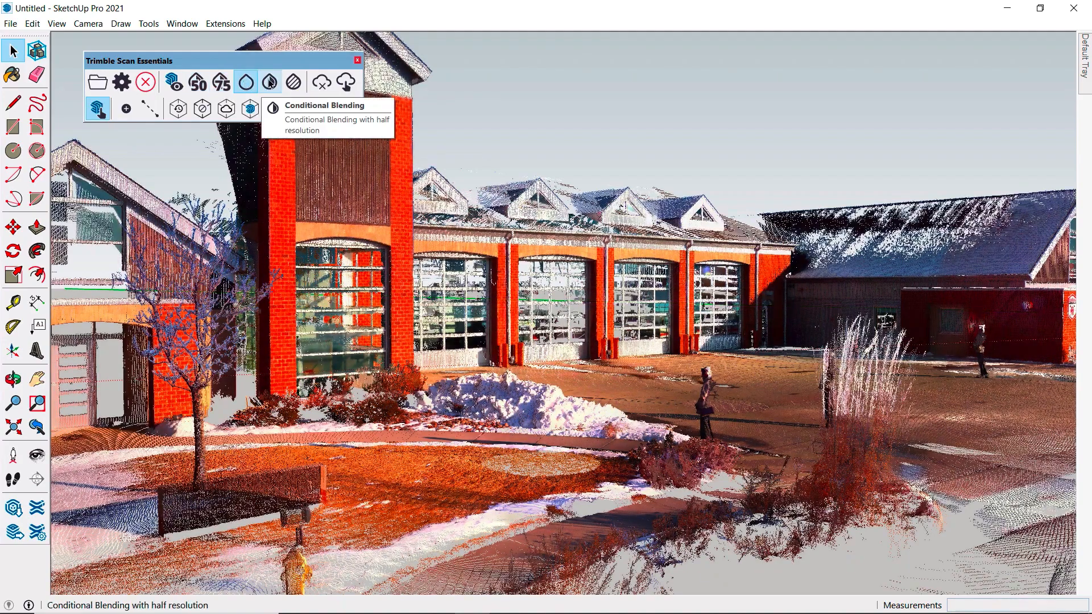
{"action": "left_click", "coordinate": [221, 83]}
Step: Set 50% point cloud blending and draw a test rectangle on the brick wall between the tower and the first garage door
{"action": "mouse_move", "coordinate": [494, 341]}
{"action": "middle_mouse_down"}
{"action": "mouse_move", "coordinate": [535, 348]}
{"action": "mouse_move", "coordinate": [398, 365]}
{"action": "mouse_move", "coordinate": [622, 317]}
{"action": "mouse_move", "coordinate": [483, 322]}
{"action": "mouse_move", "coordinate": [541, 373]}
{"action": "mouse_move", "coordinate": [492, 329]}
{"action": "middle_mouse_up"}
{"action": "scroll", "coordinate": [482, 322], "scroll_direction": "up", "scroll_amount": 8}
{"action": "scroll", "coordinate": [492, 329], "scroll_direction": "up", "scroll_amount": 6}
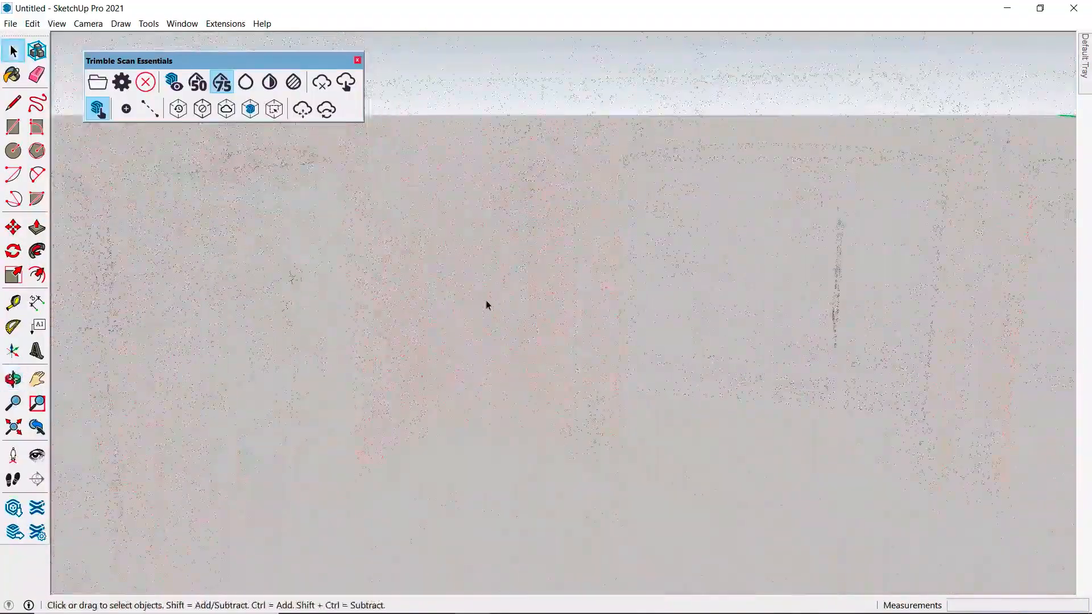
{"action": "left_click", "coordinate": [198, 82]}
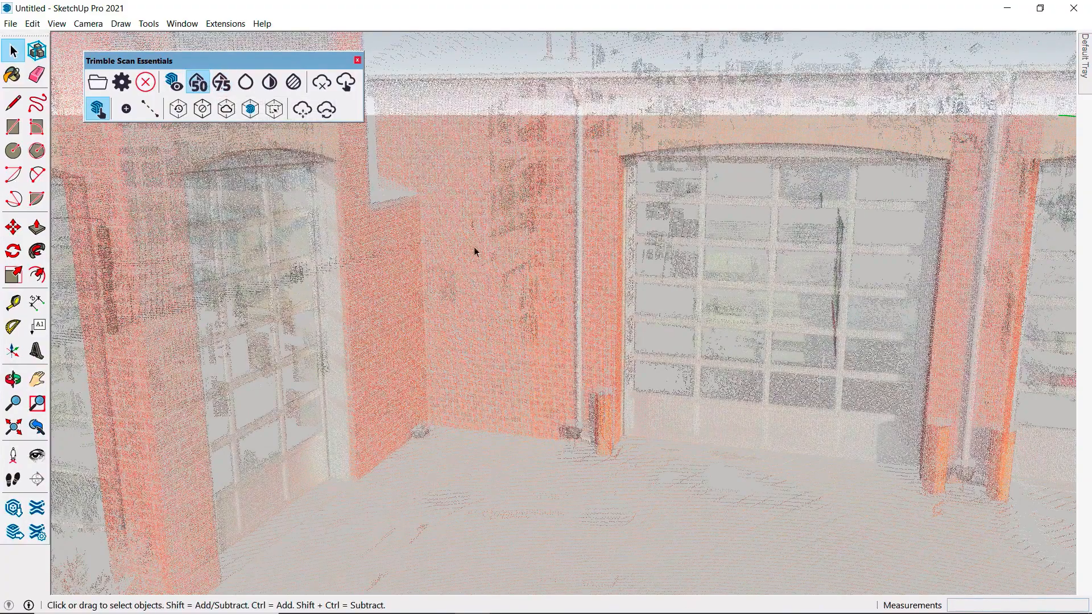
{"action": "key", "text": "r"}
{"action": "left_click", "coordinate": [439, 394]}
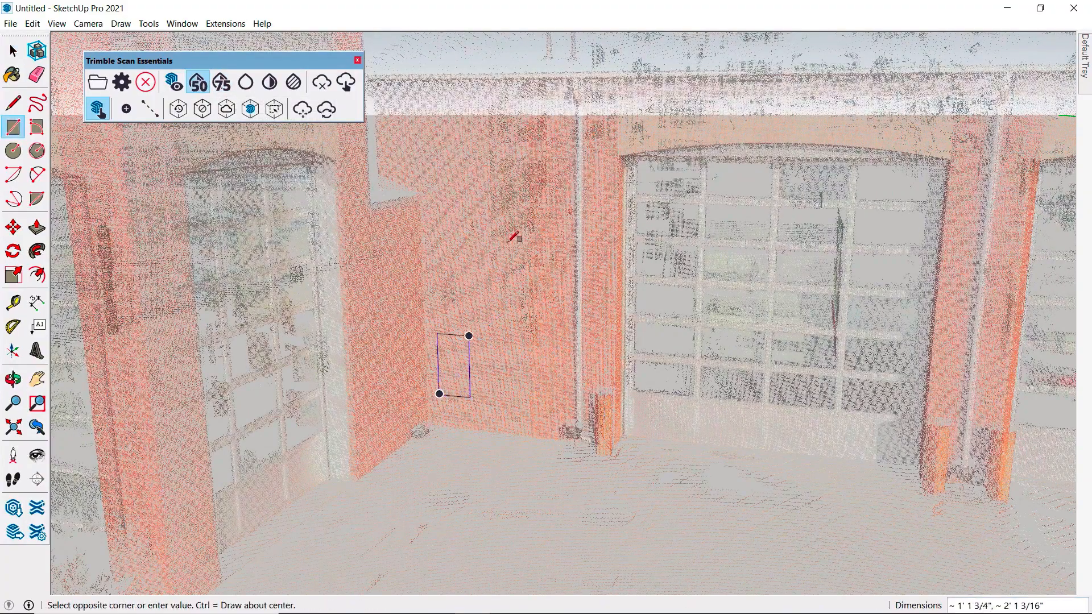
{"action": "left_click", "coordinate": [565, 195]}
Step: Set 75% blending and draw two more overlapping test rectangles at the brick corner, the upper one about 11' 9" by 7' 7/16"
{"action": "middle_click_drag", "start_coordinate": [536, 281], "coordinate": [382, 364]}
{"action": "left_click", "coordinate": [220, 83]}
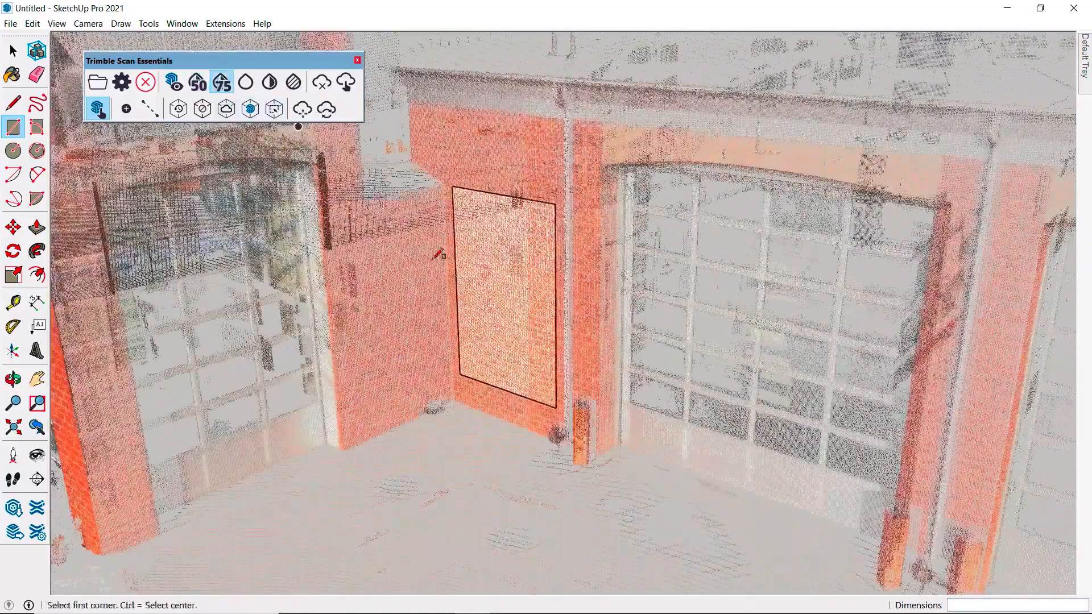
{"action": "left_click", "coordinate": [569, 246]}
{"action": "middle_click_drag", "start_coordinate": [569, 247], "coordinate": [557, 404]}
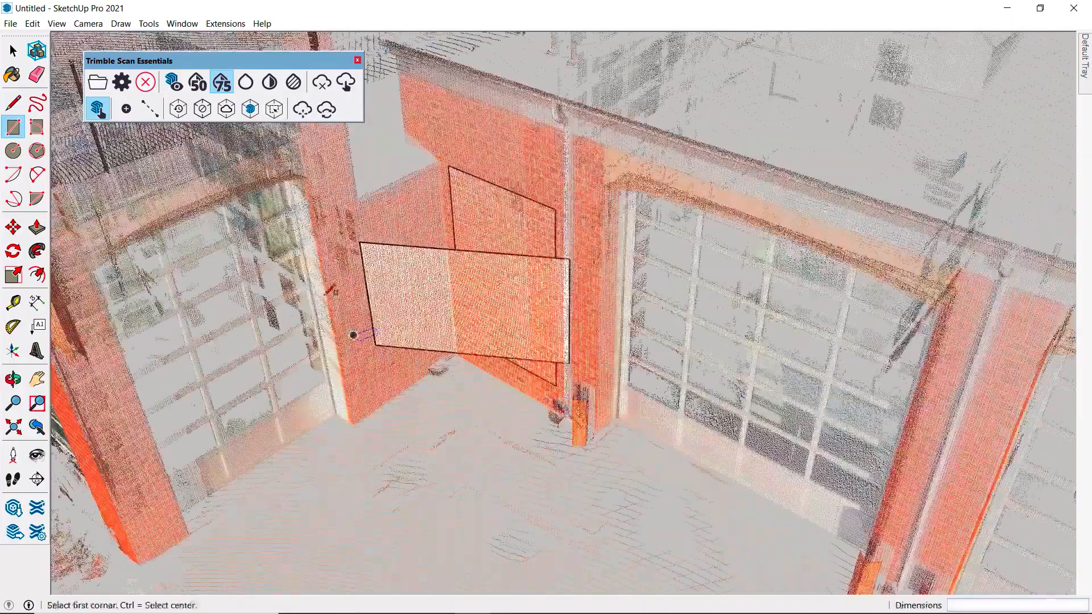
{"action": "left_click", "coordinate": [551, 137]}
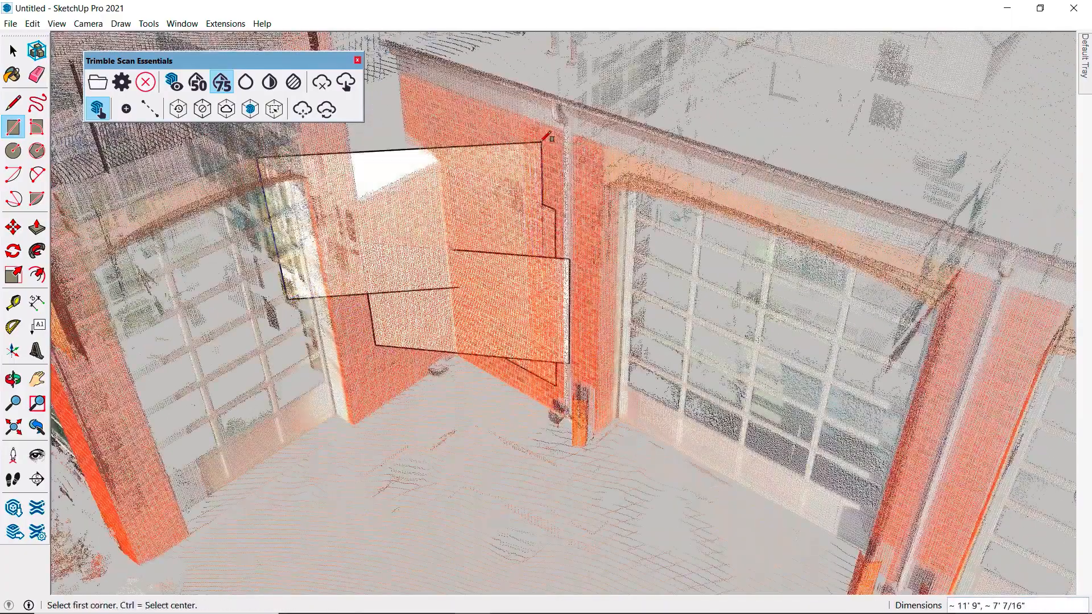
{"action": "middle_click_drag", "start_coordinate": [532, 255], "coordinate": [556, 148]}
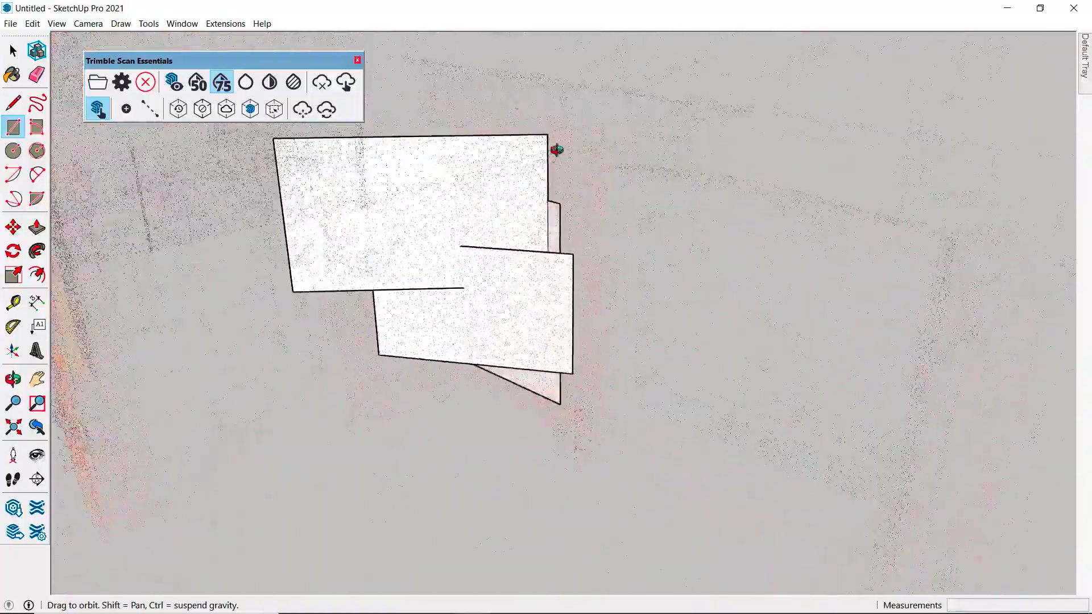
Step: Switch the point cloud to the last, hatched blending mode and shift the Trimble Scan Essentials toolbar slightly
{"action": "left_click", "coordinate": [293, 82]}
{"action": "middle_click_drag", "start_coordinate": [463, 212], "coordinate": [639, 341]}
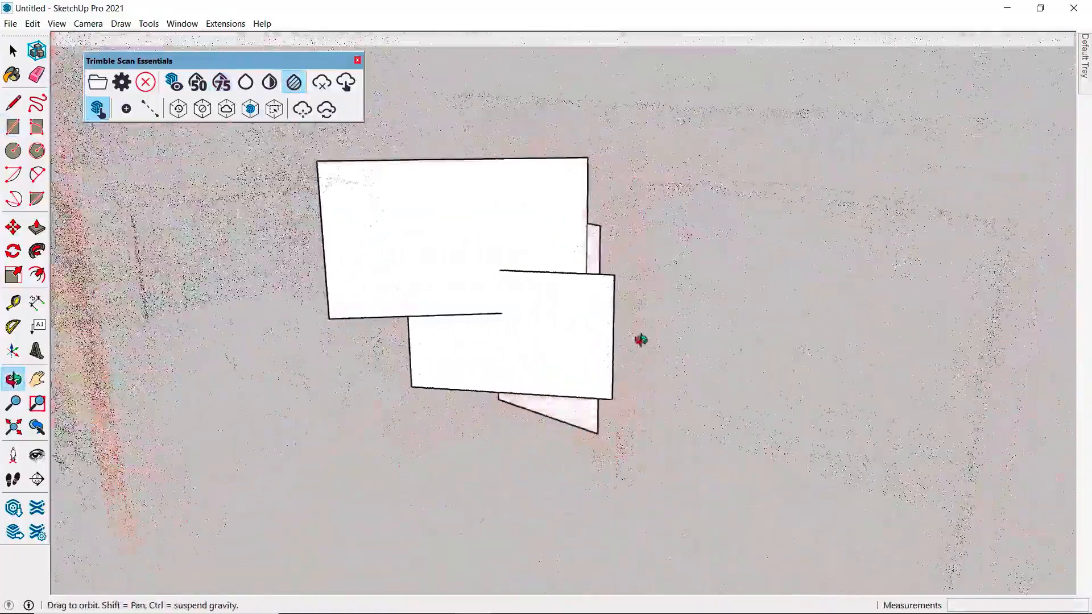
{"action": "left_click_drag", "start_coordinate": [86, 58], "coordinate": [77, 55]}
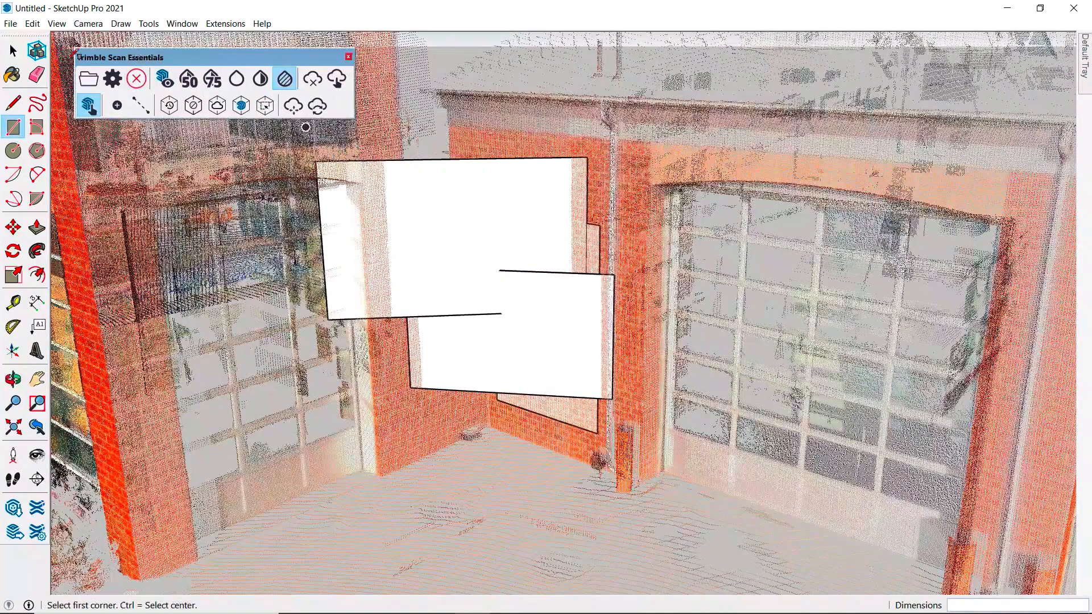
Step: Select the three overlapping test rectangles at the brick corner and delete them
{"action": "left_click", "coordinate": [13, 50]}
{"action": "scroll", "coordinate": [619, 392], "scroll_direction": "down", "scroll_amount": 2}
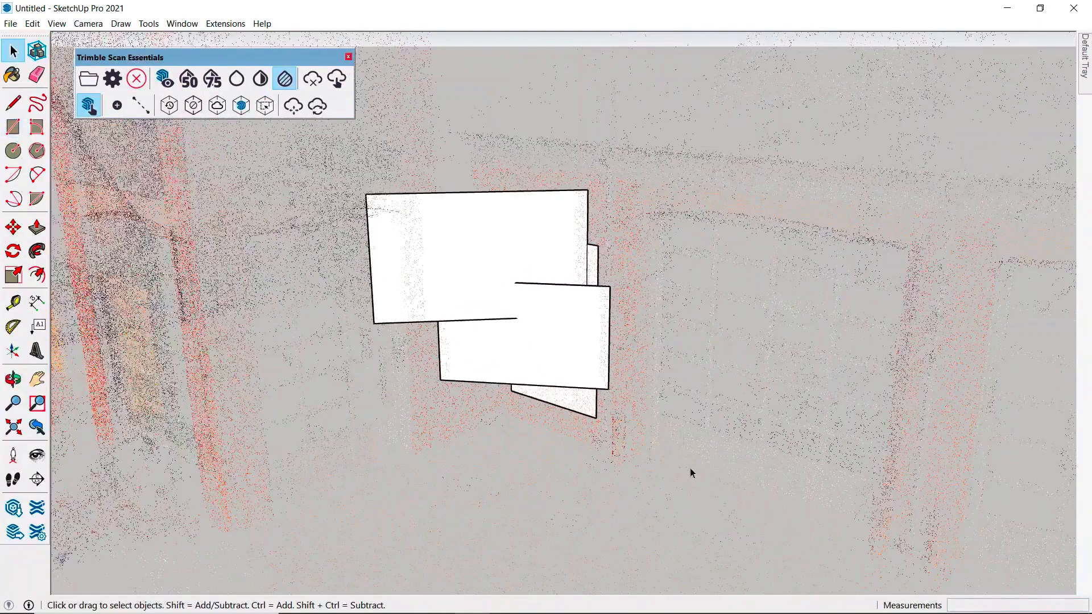
{"action": "left_click_drag", "start_coordinate": [690, 469], "coordinate": [454, 210]}
{"action": "left_click_drag", "start_coordinate": [284, 140], "coordinate": [283, 140]}
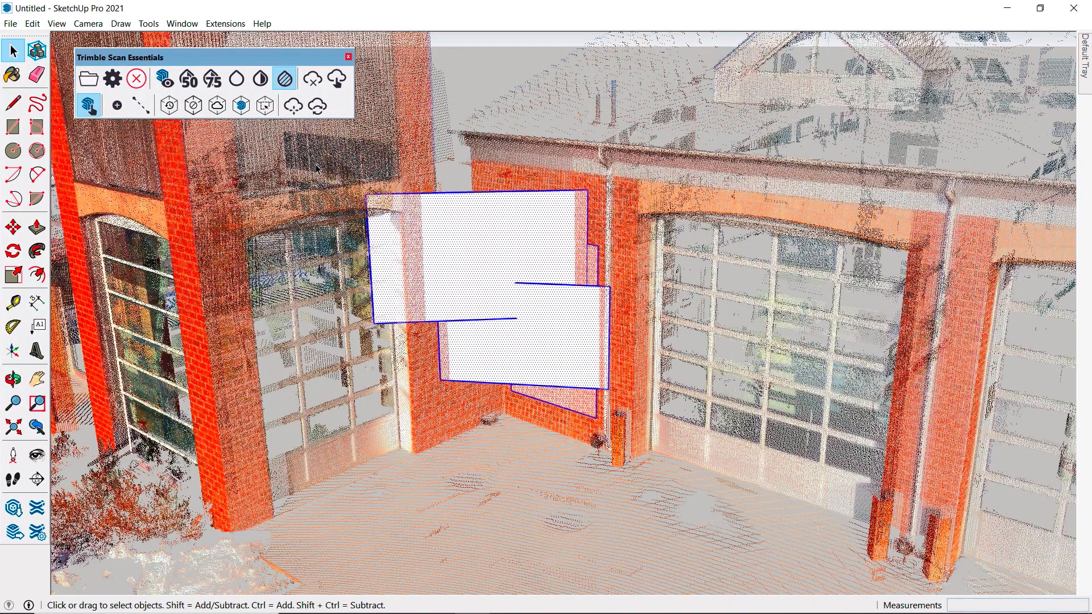
{"action": "key", "text": "Delete"}
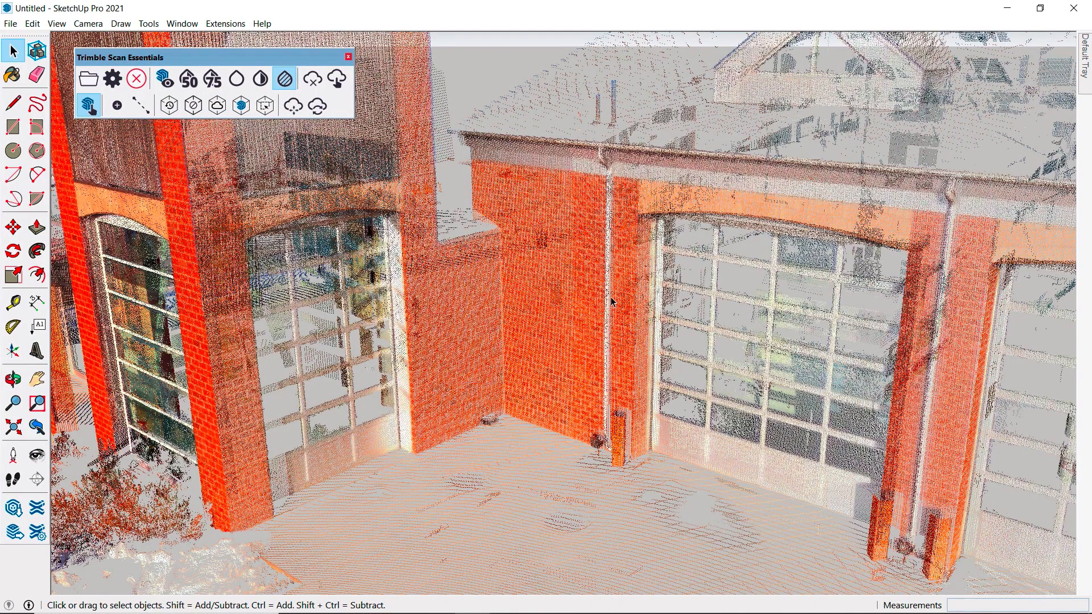
Step: Draw a rectangle of about 6' 4 3/16" by 10' 2 1/4" on the brick wall beside the first garage door
{"action": "middle_click_drag", "start_coordinate": [559, 343], "coordinate": [618, 471]}
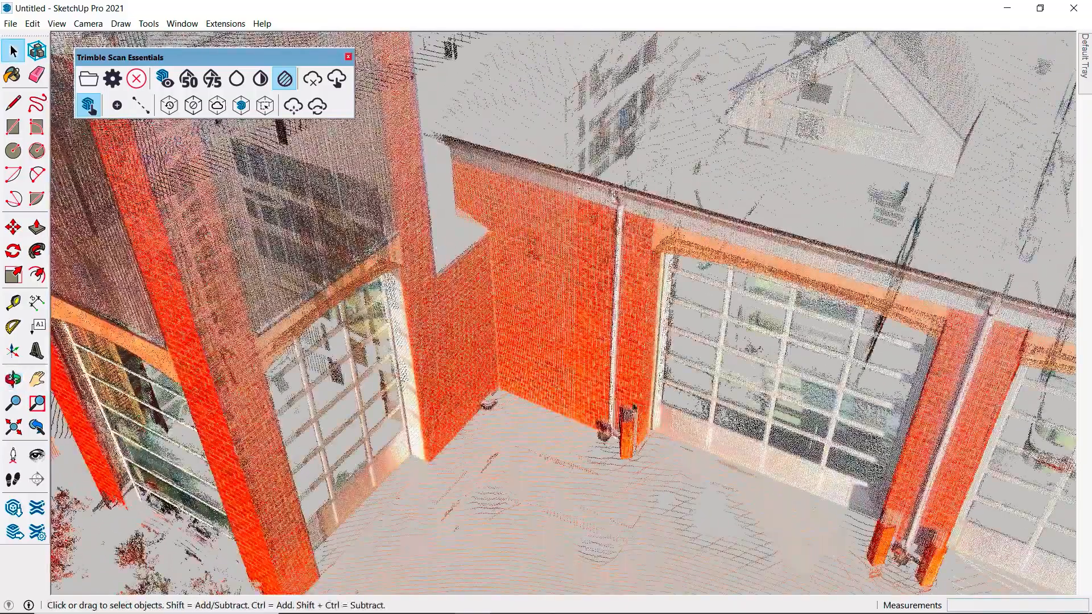
{"action": "middle_click_drag", "start_coordinate": [635, 408], "coordinate": [612, 332]}
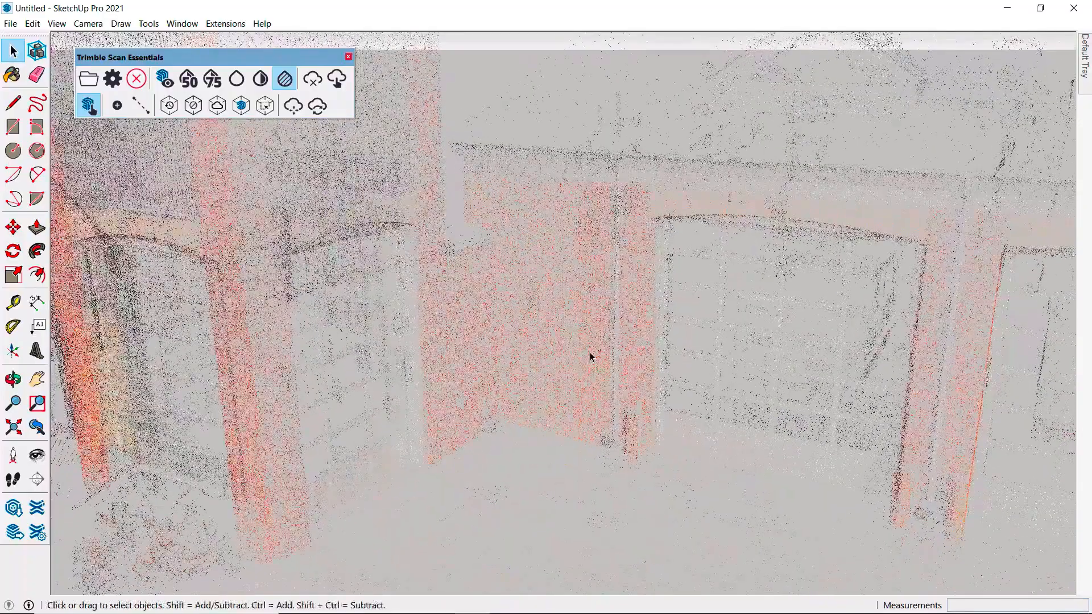
{"action": "scroll", "coordinate": [588, 353], "scroll_direction": "up", "scroll_amount": 2}
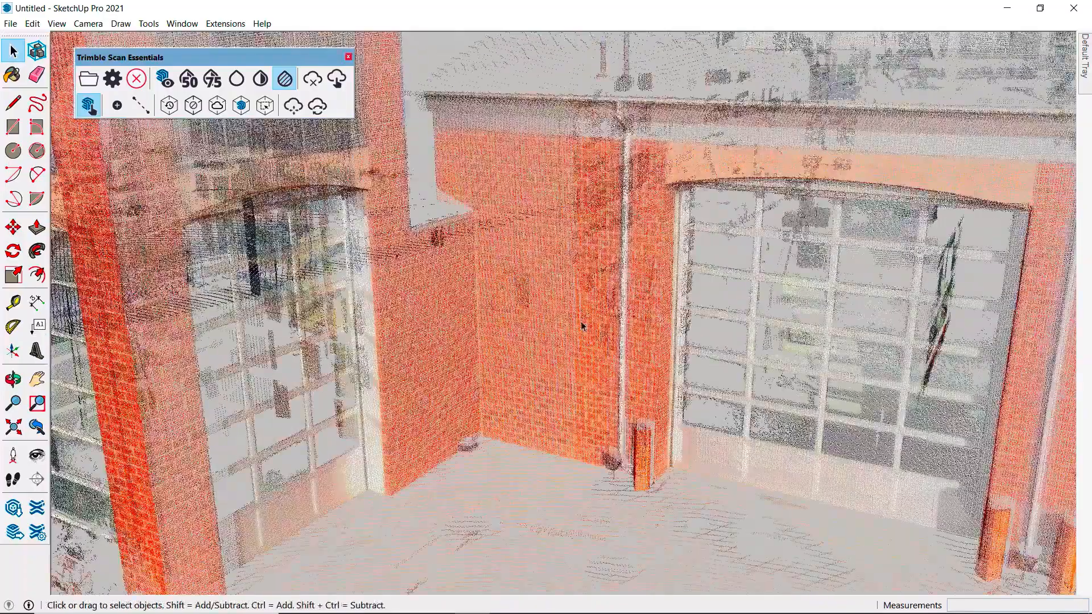
{"action": "key", "text": "r"}
{"action": "left_click", "coordinate": [494, 405]}
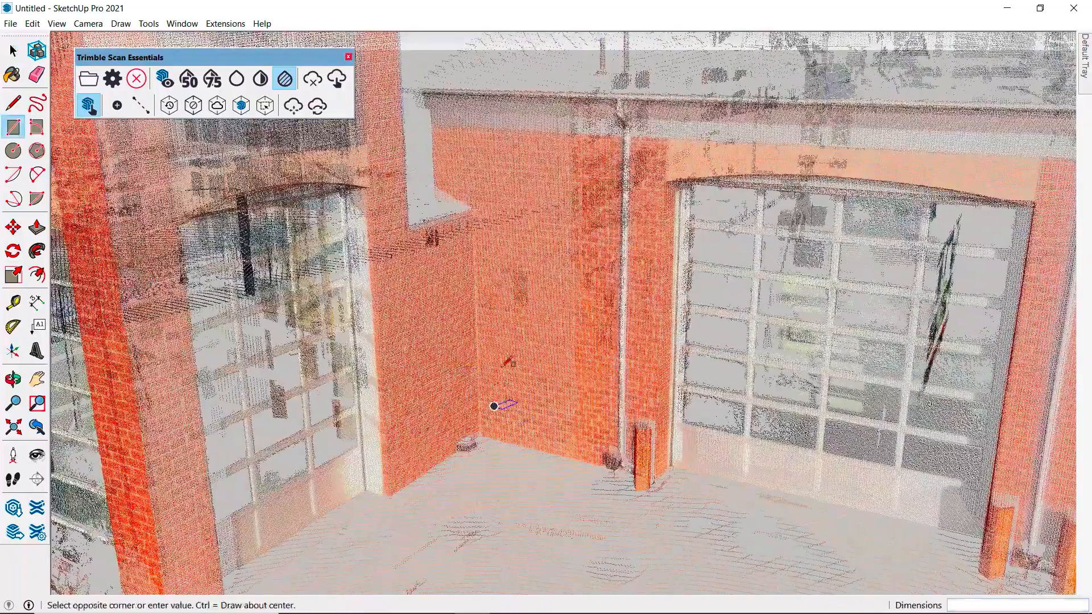
{"action": "left_click", "coordinate": [607, 219]}
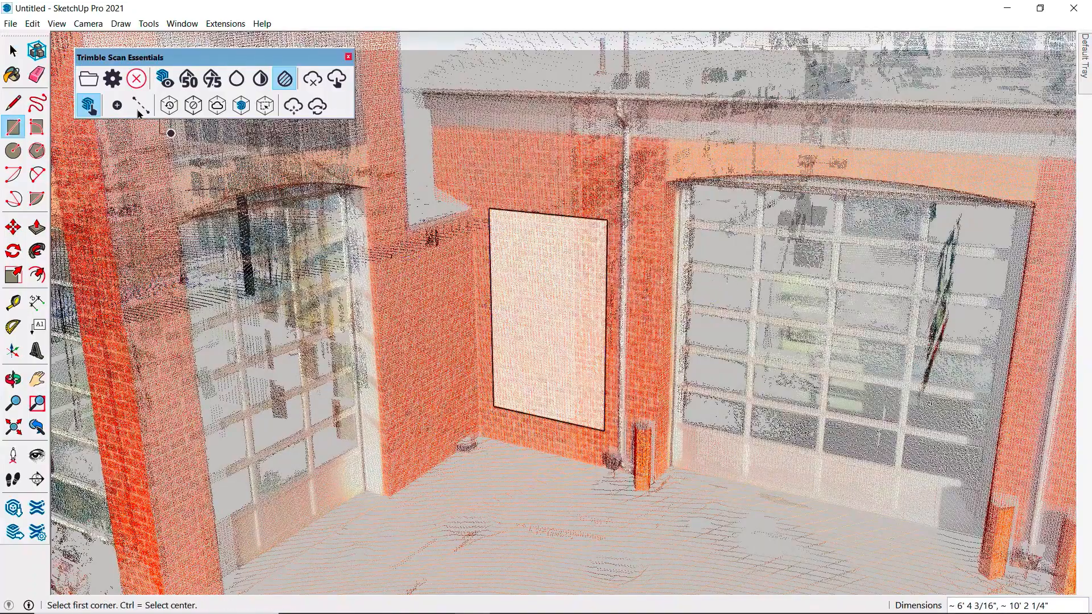
Step: Push/Pull the wall rectangle about 19' 2 3/16" back into the building to form a block
{"action": "left_click", "coordinate": [37, 227]}
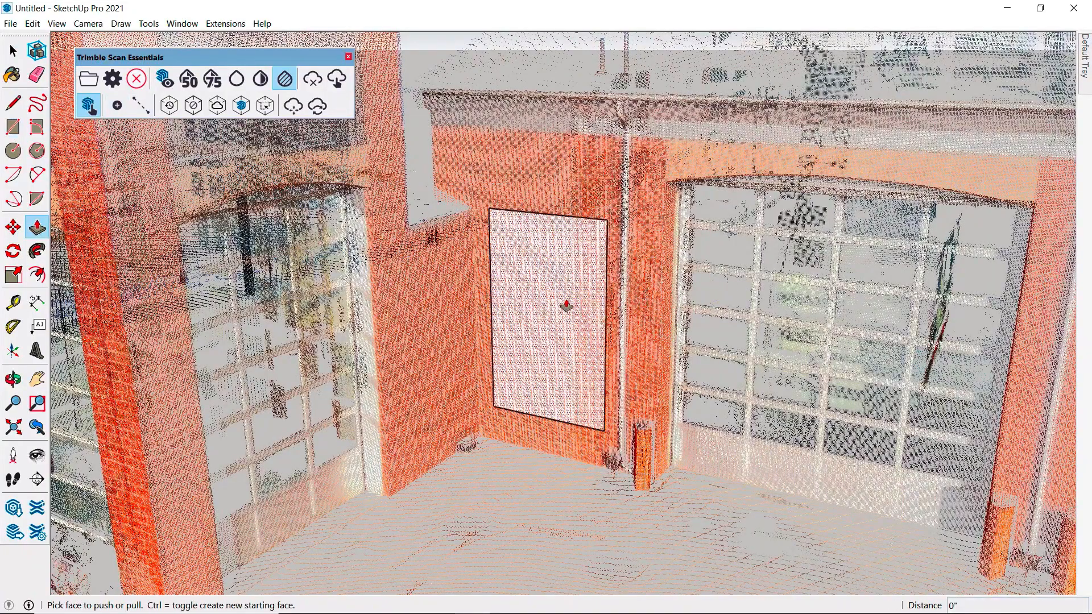
{"action": "left_click", "coordinate": [568, 290]}
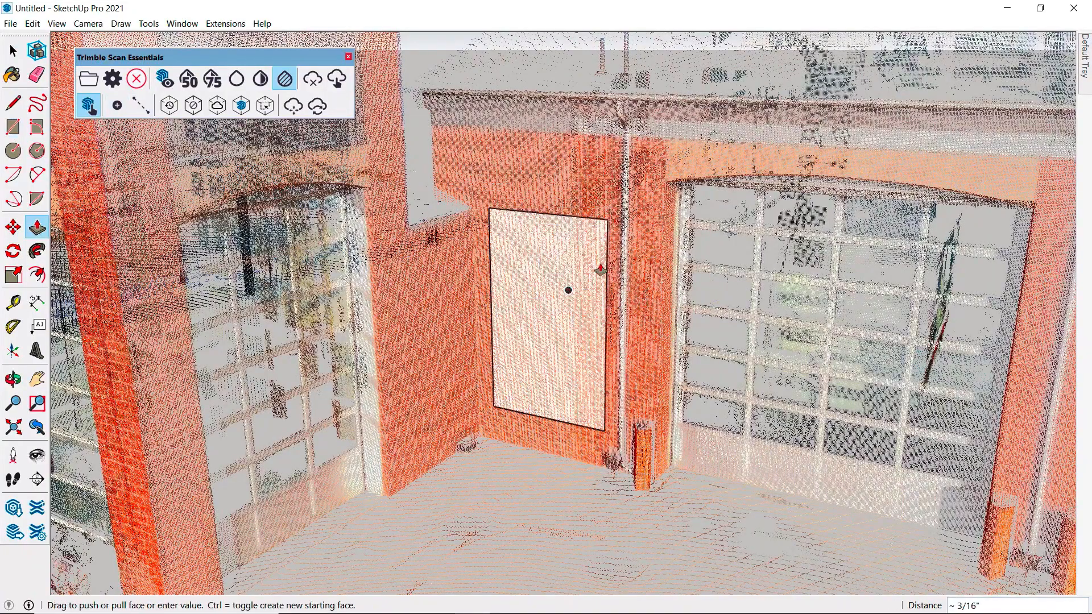
{"action": "left_click", "coordinate": [702, 214]}
Step: Pull the block's bottom face down about 1' 11 7/16" to a scan point on the ground
{"action": "middle_click_drag", "start_coordinate": [546, 253], "coordinate": [603, 310]}
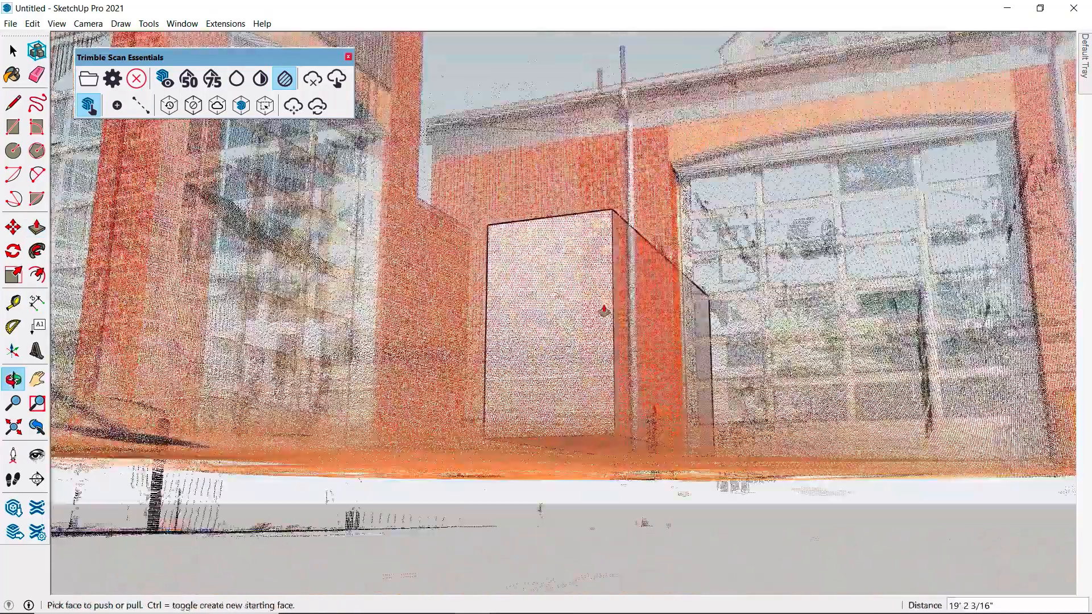
{"action": "middle_click_drag", "start_coordinate": [585, 455], "coordinate": [612, 307]}
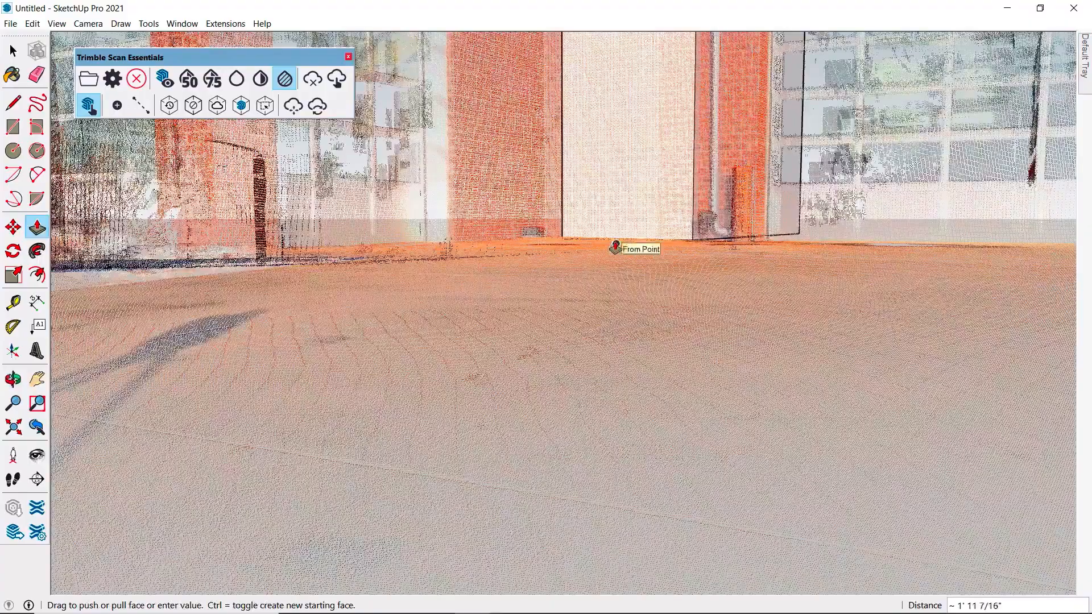
{"action": "left_click", "coordinate": [623, 250]}
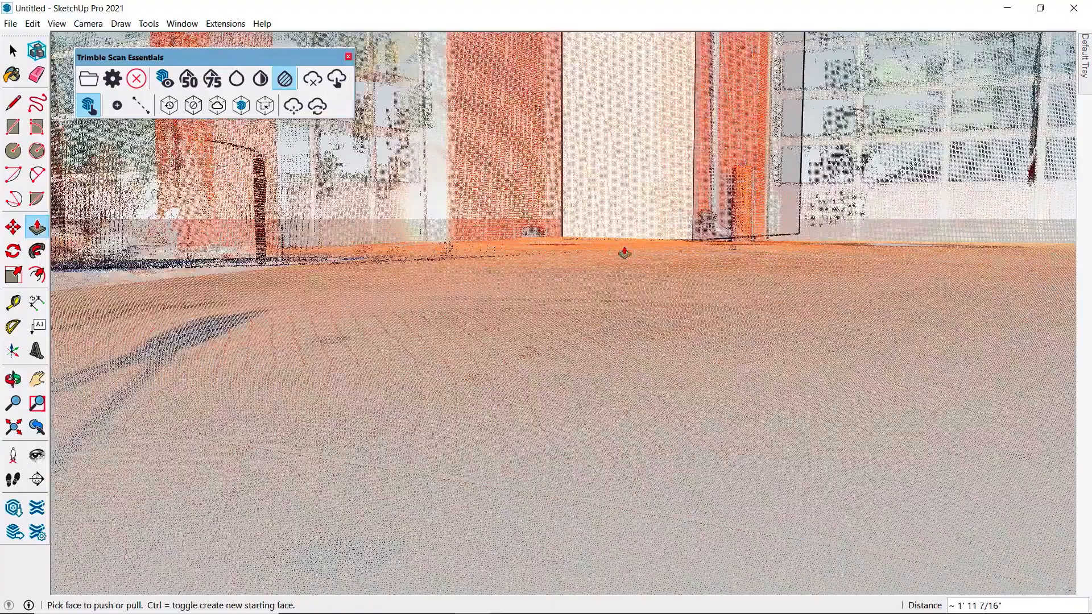
Step: Extend the block's side face about 79' 3 1/2" along the garage doors to the dark wall of the adjoining wing
{"action": "middle_click_drag", "start_coordinate": [657, 106], "coordinate": [533, 419]}
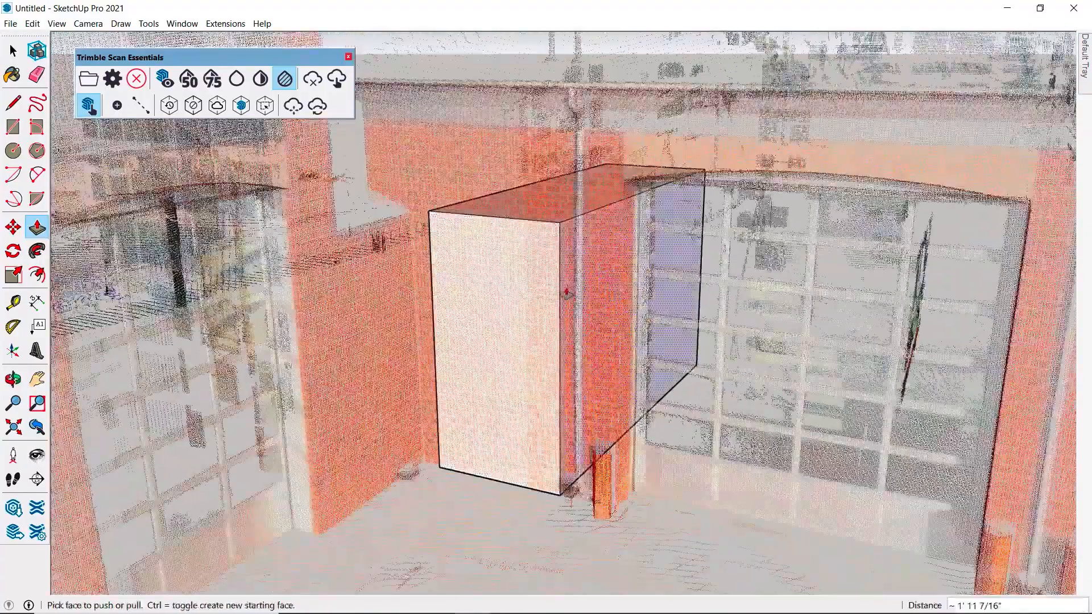
{"action": "scroll", "coordinate": [566, 291], "scroll_direction": "down", "scroll_amount": 2}
{"action": "middle_click_drag", "start_coordinate": [518, 301], "coordinate": [506, 349]}
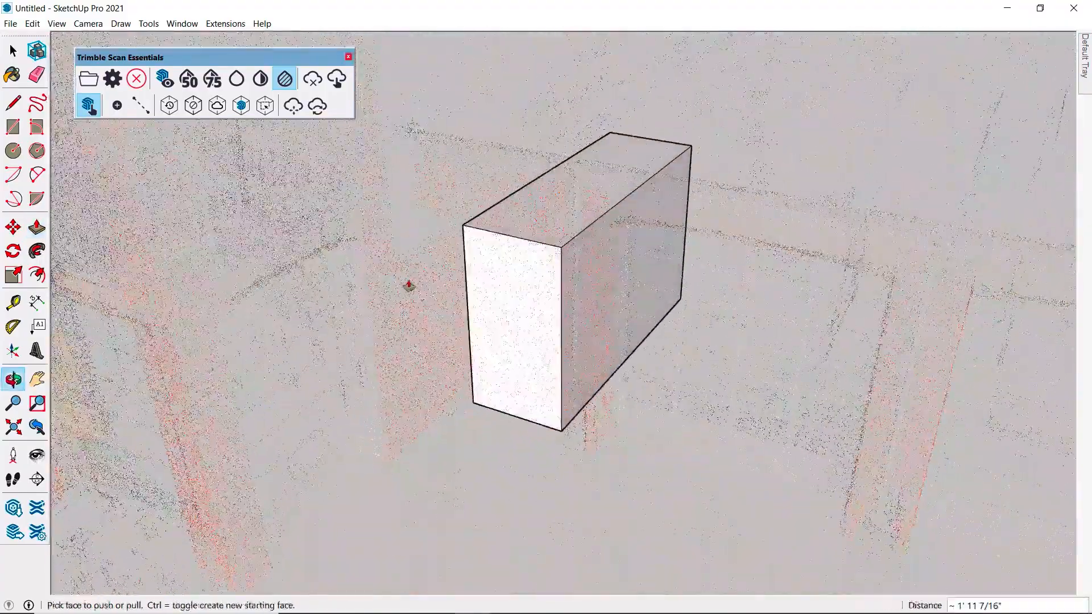
{"action": "scroll", "coordinate": [408, 286], "scroll_direction": "down", "scroll_amount": 2}
{"action": "left_click", "coordinate": [541, 290]}
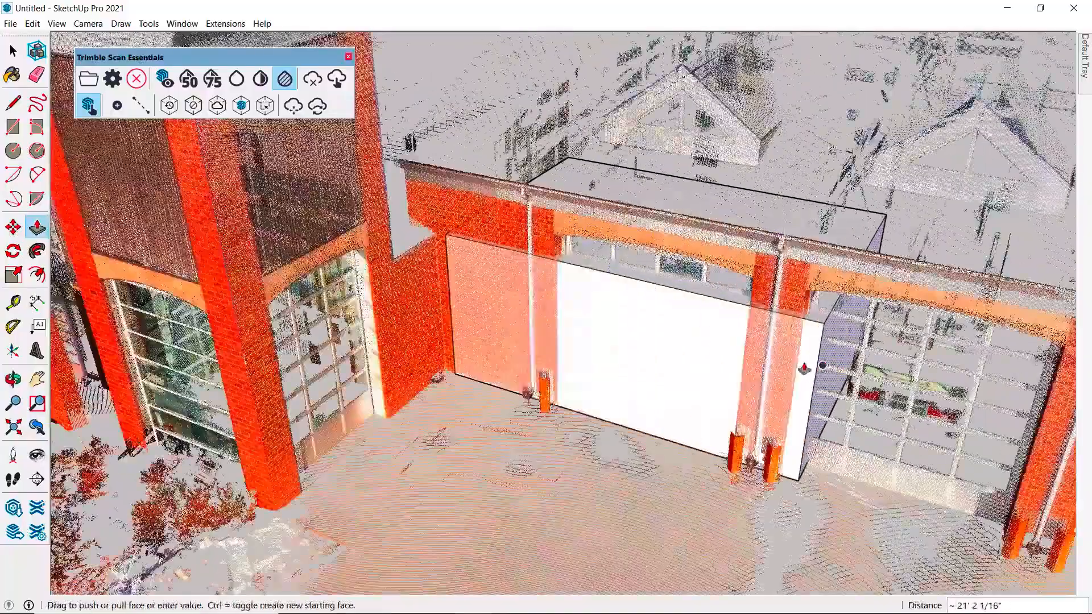
{"action": "left_click", "coordinate": [804, 368]}
{"action": "middle_click_drag", "start_coordinate": [807, 367], "coordinate": [1023, 392]}
{"action": "middle_click_drag", "start_coordinate": [1023, 393], "coordinate": [530, 391], "text": "shift"}
{"action": "left_click", "coordinate": [927, 203]}
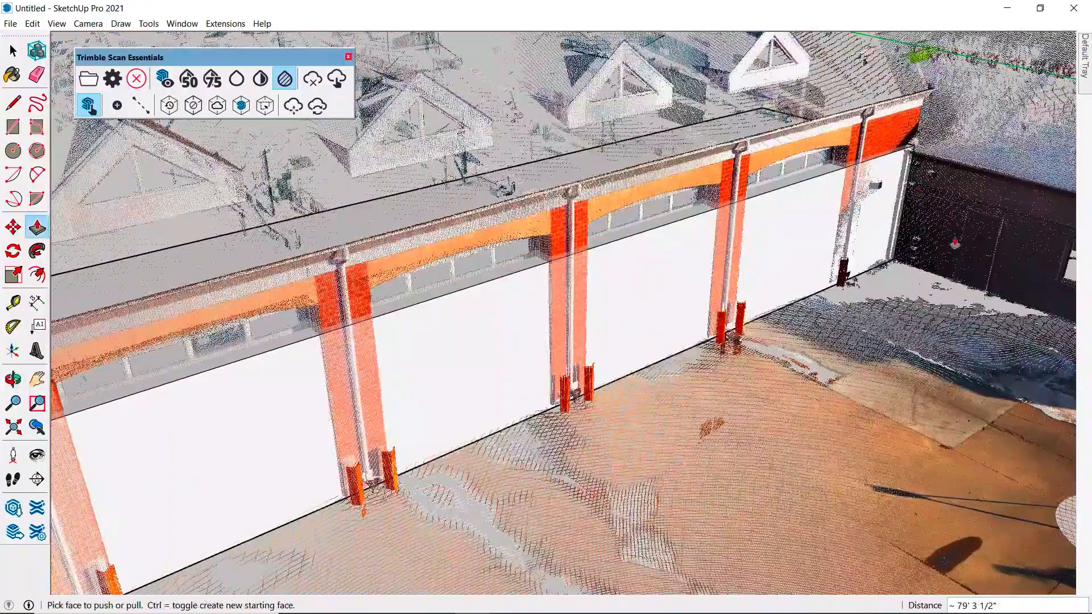
Step: Raise the garage block's top face about 4' 7 3/8" to the scanned eave line
{"action": "middle_click_drag", "start_coordinate": [852, 246], "coordinate": [768, 224]}
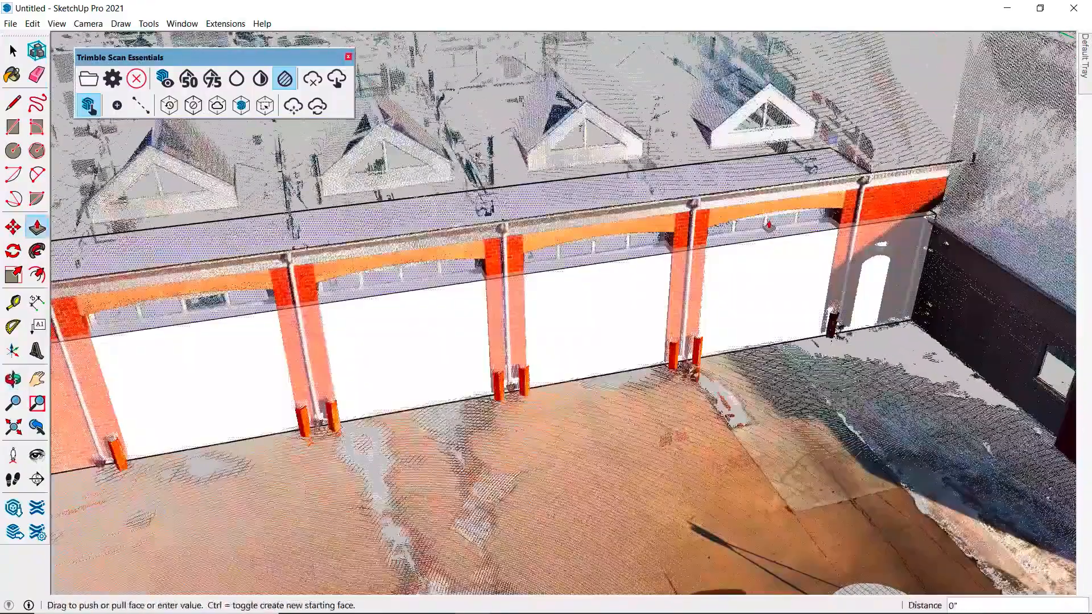
{"action": "left_click", "coordinate": [828, 186]}
{"action": "middle_click_drag", "start_coordinate": [871, 347], "coordinate": [398, 289]}
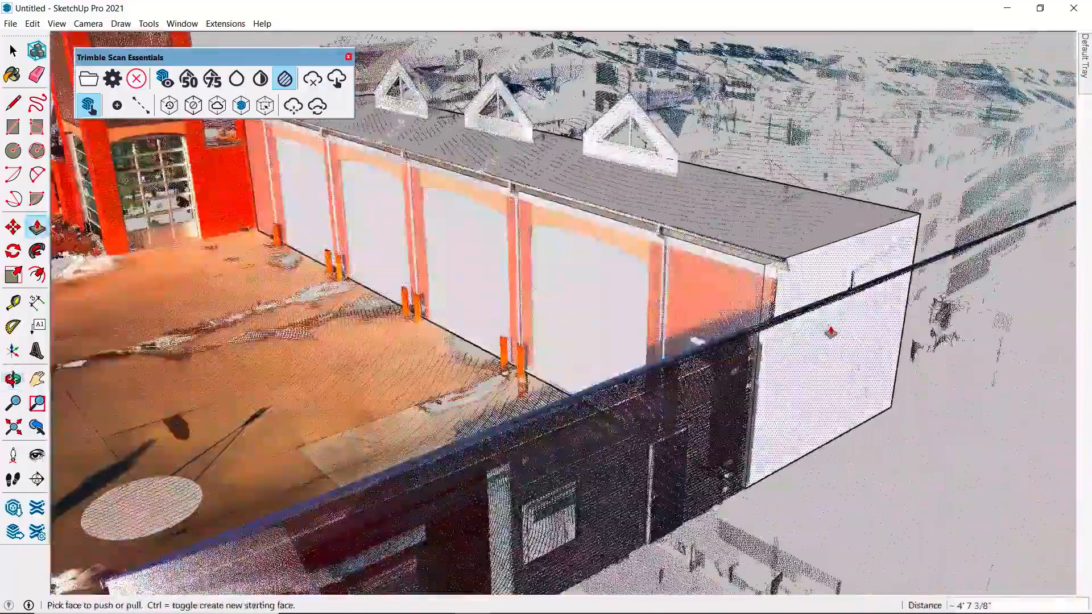
Step: Extend the garage block's end face about 38' 8 1/4" through the adjoining wing to its outer wall in the scan
{"action": "left_click", "coordinate": [830, 332]}
{"action": "middle_click_drag", "start_coordinate": [831, 332], "coordinate": [818, 293]}
{"action": "scroll", "coordinate": [791, 274], "scroll_direction": "down", "scroll_amount": 4}
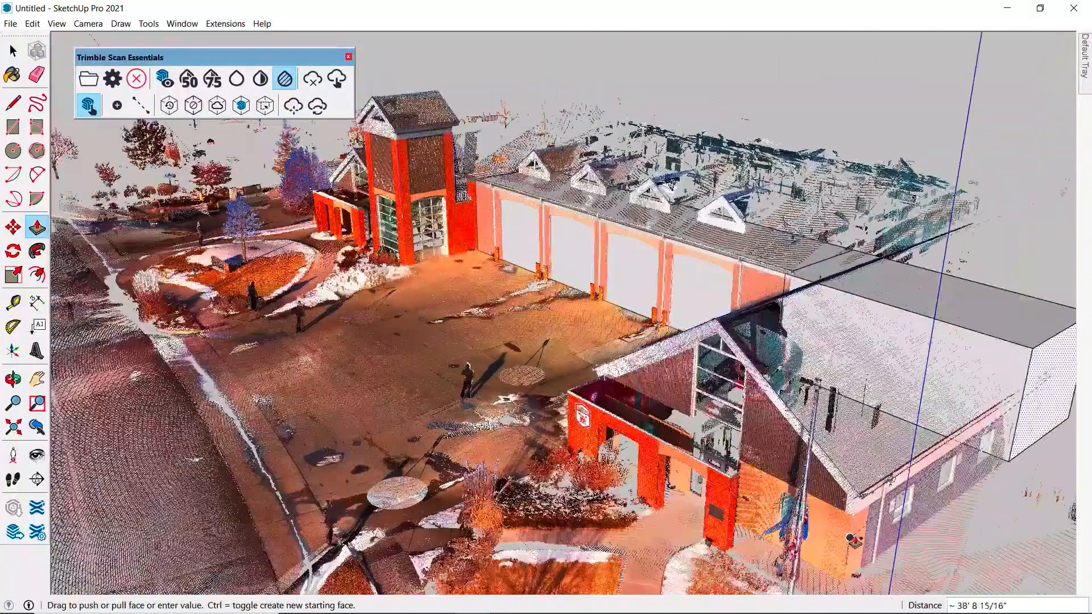
{"action": "left_click", "coordinate": [850, 538]}
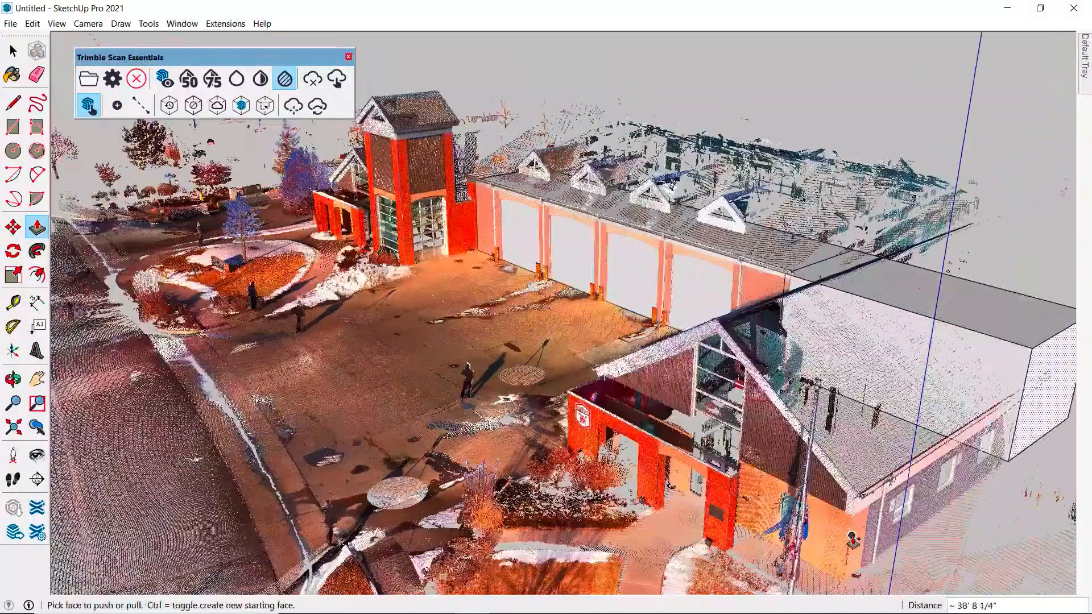
Step: Pull the wing's front face about 39' 7/16" out to the scanned facade and lower its top about 2' 8 7/16" to the eave
{"action": "left_click", "coordinate": [886, 342]}
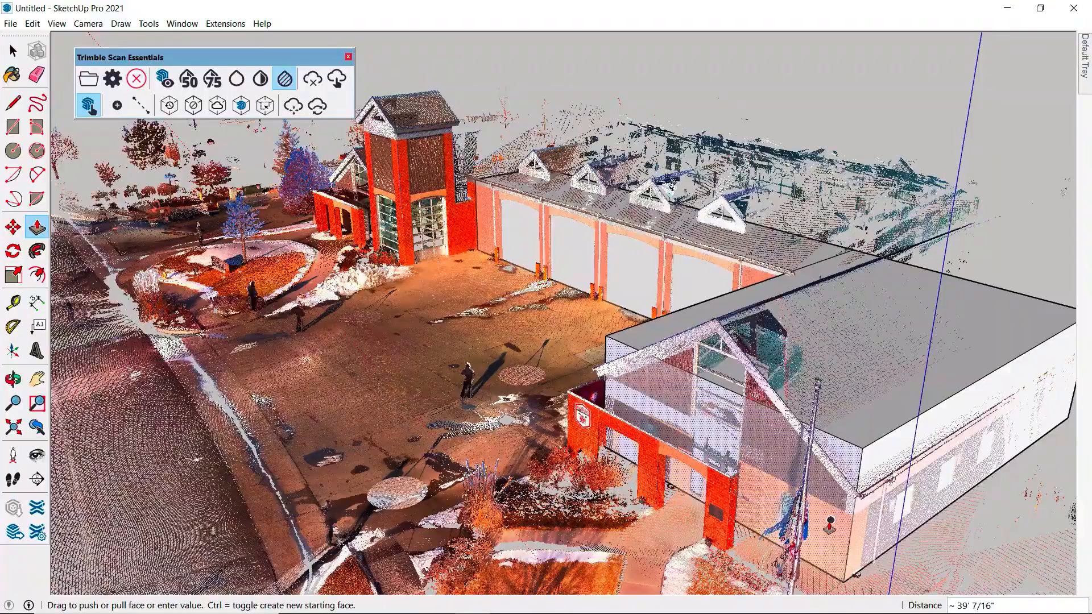
{"action": "middle_click_drag", "start_coordinate": [581, 379], "coordinate": [795, 236]}
{"action": "left_click", "coordinate": [796, 235]}
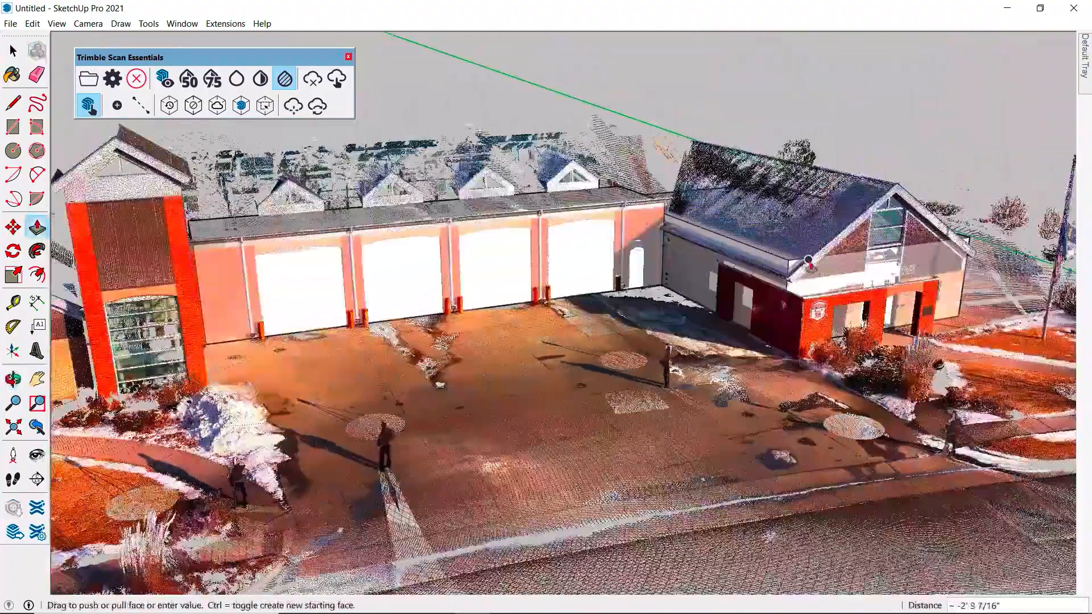
{"action": "left_click", "coordinate": [762, 283]}
Step: Extend the garage block's opposite end to the tower's outer side and bring the tower's front face out to the scan
{"action": "middle_click_drag", "start_coordinate": [761, 282], "coordinate": [475, 311]}
{"action": "left_click", "coordinate": [475, 311]}
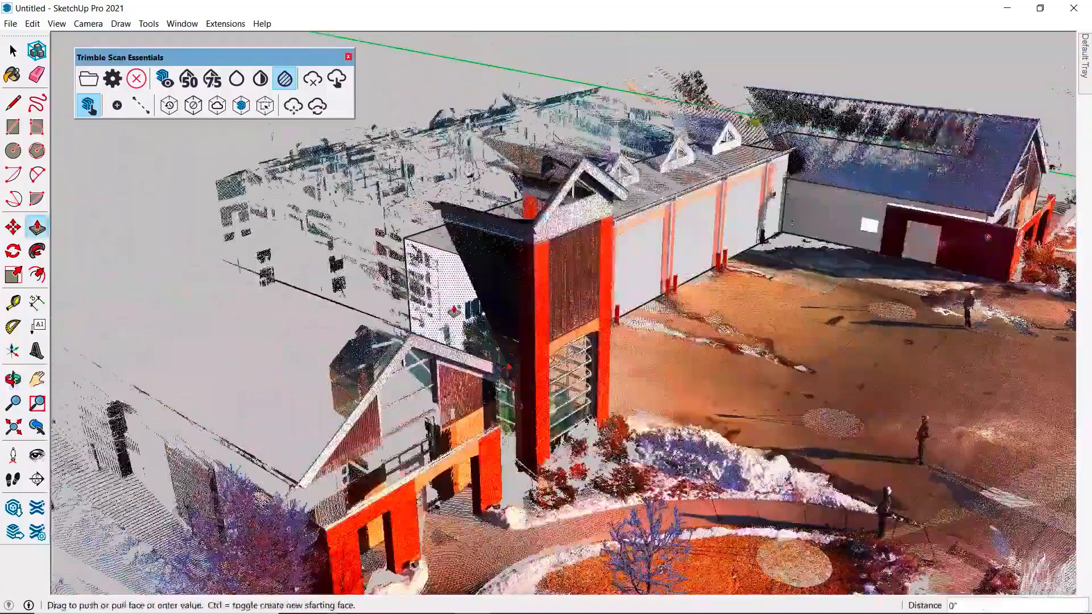
{"action": "left_click", "coordinate": [534, 421]}
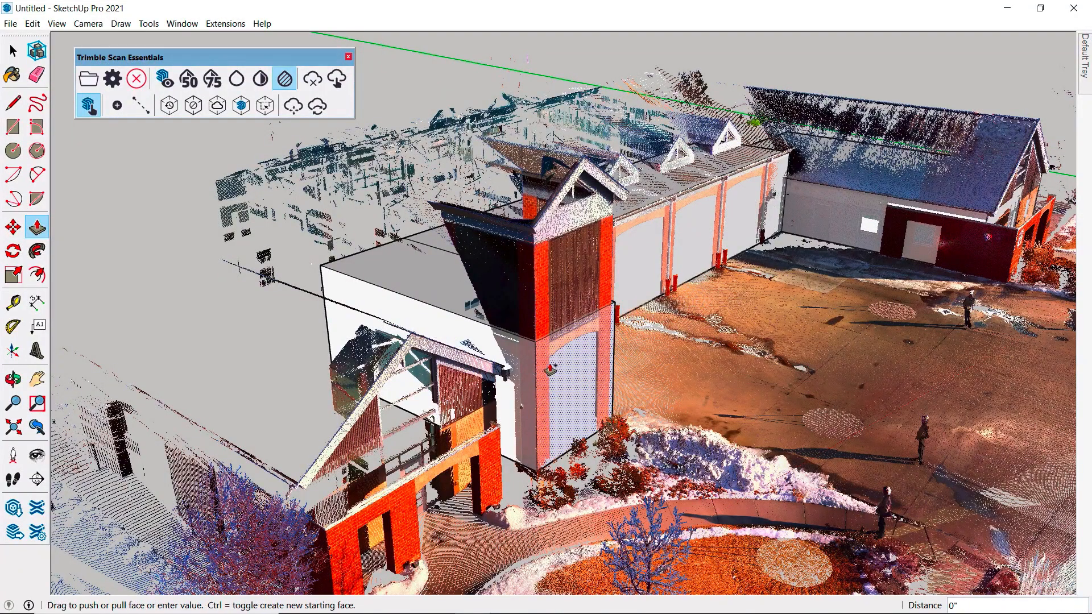
Step: Raise the tower block's top face about 13' 8" to the scanned tower eave
{"action": "middle_click_drag", "start_coordinate": [623, 278], "coordinate": [460, 176]}
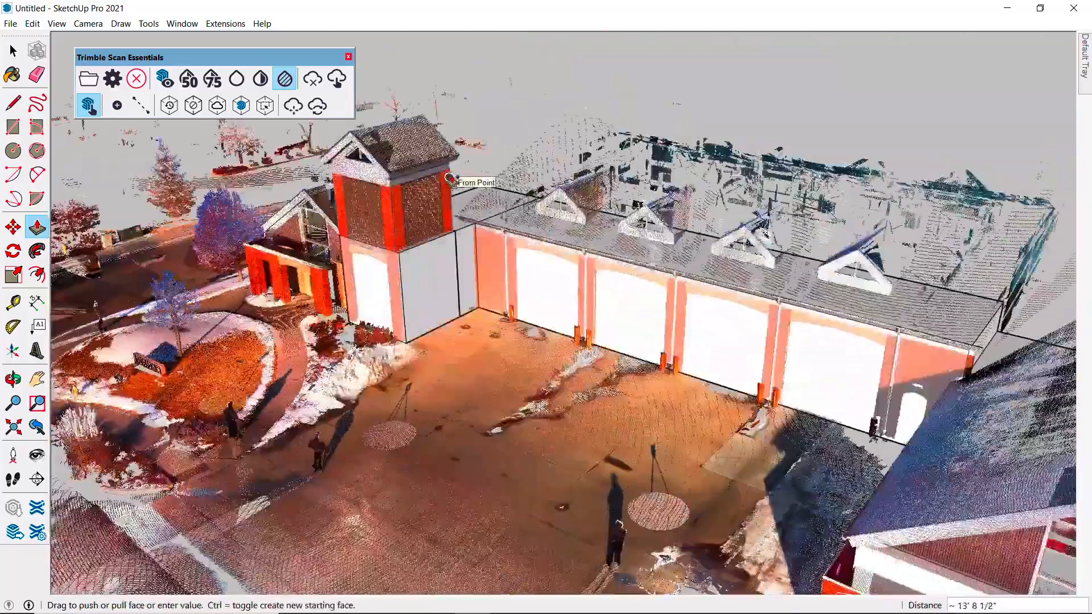
{"action": "left_click", "coordinate": [448, 181]}
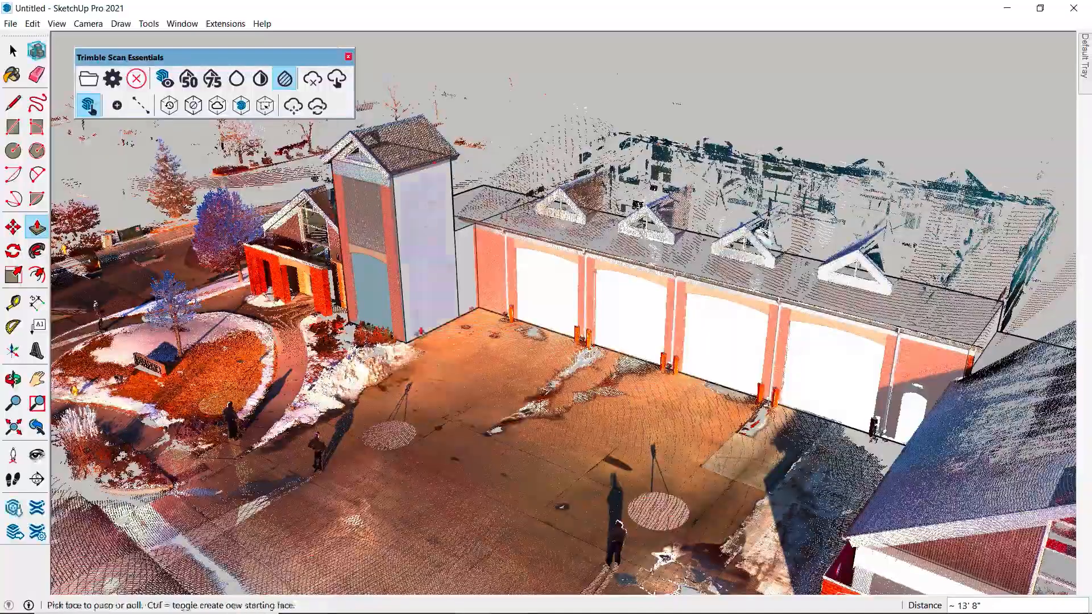
Step: Compare the massing with the scan at 50% and 75% point cloud blending, and restore Conditional Blending with transparency
{"action": "middle_click_drag", "start_coordinate": [421, 332], "coordinate": [382, 293]}
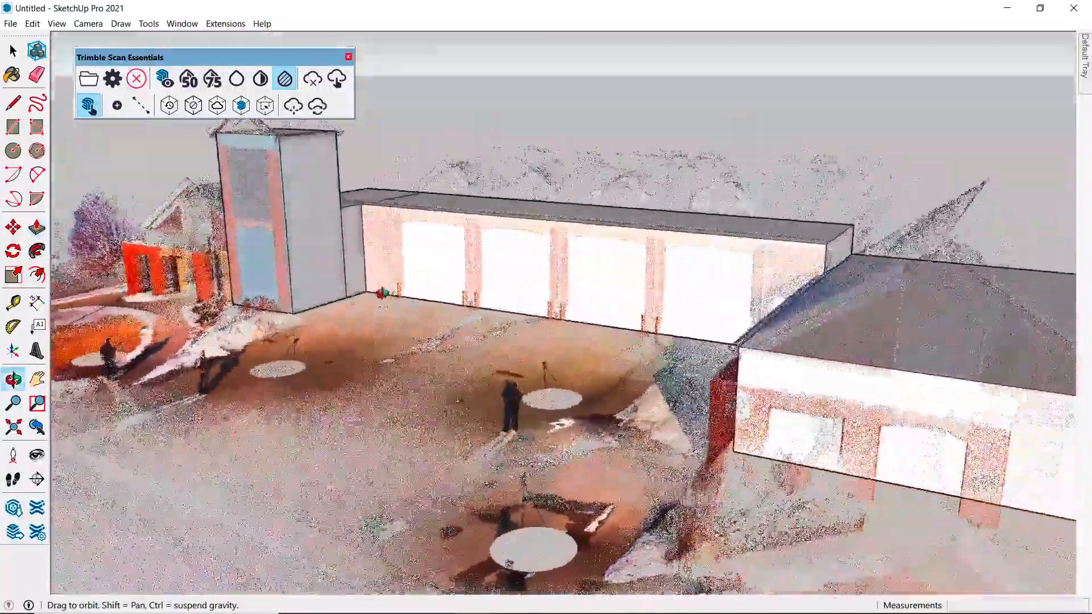
{"action": "scroll", "coordinate": [389, 149], "scroll_direction": "up", "scroll_amount": 2}
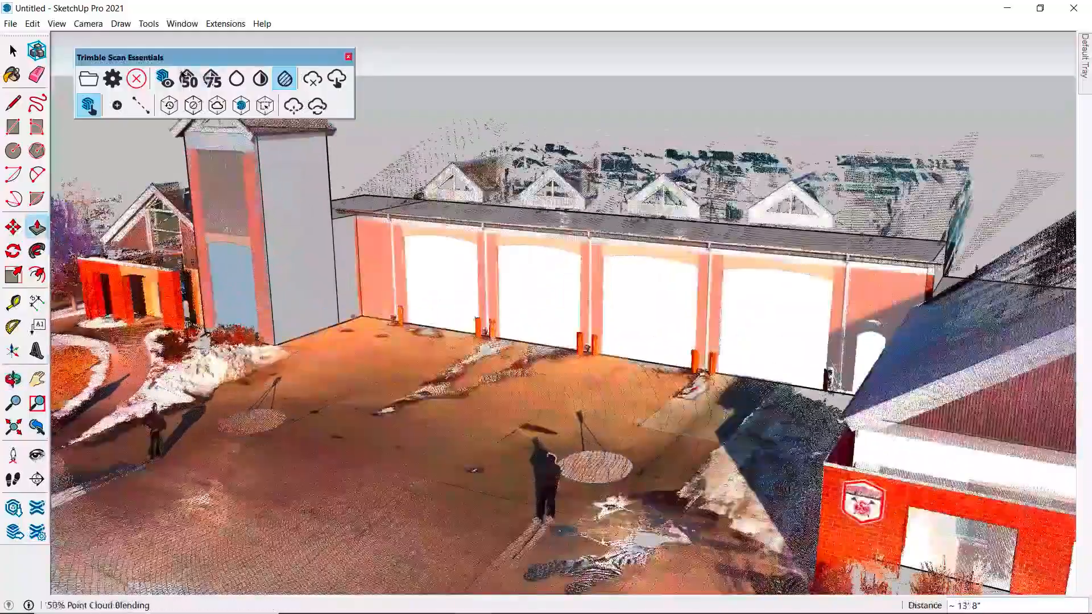
{"action": "left_click", "coordinate": [189, 75]}
{"action": "middle_click_drag", "start_coordinate": [385, 349], "coordinate": [263, 354]}
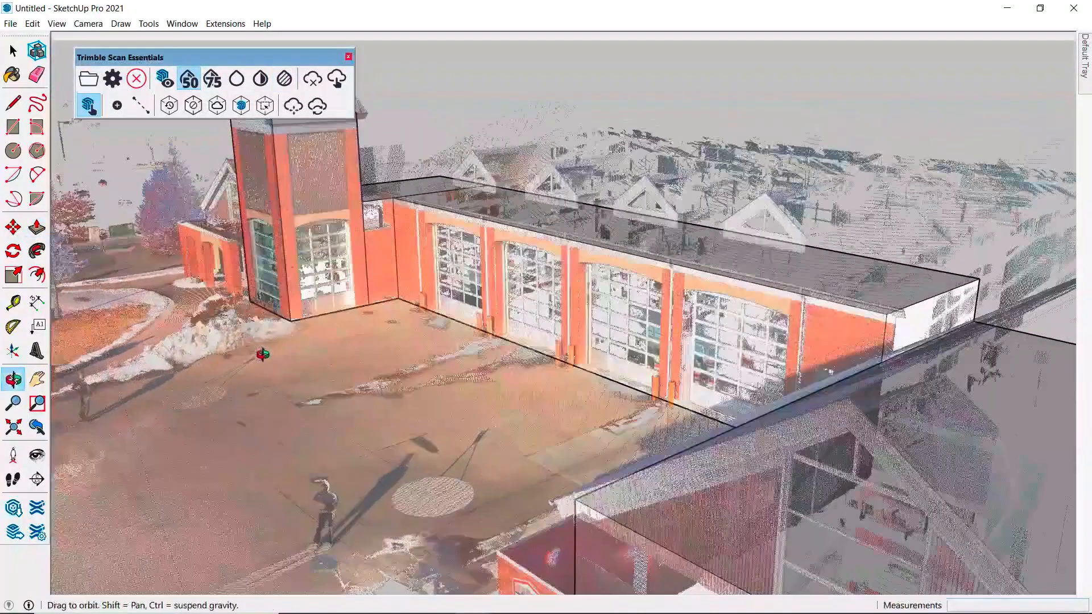
{"action": "left_click", "coordinate": [215, 83]}
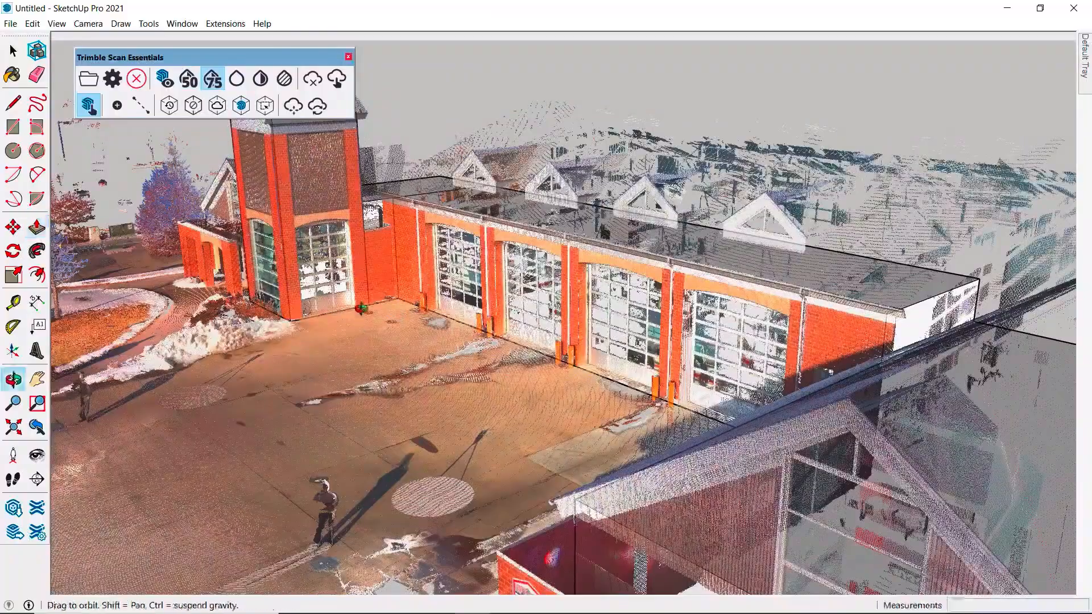
{"action": "middle_click_drag", "start_coordinate": [341, 310], "coordinate": [422, 328]}
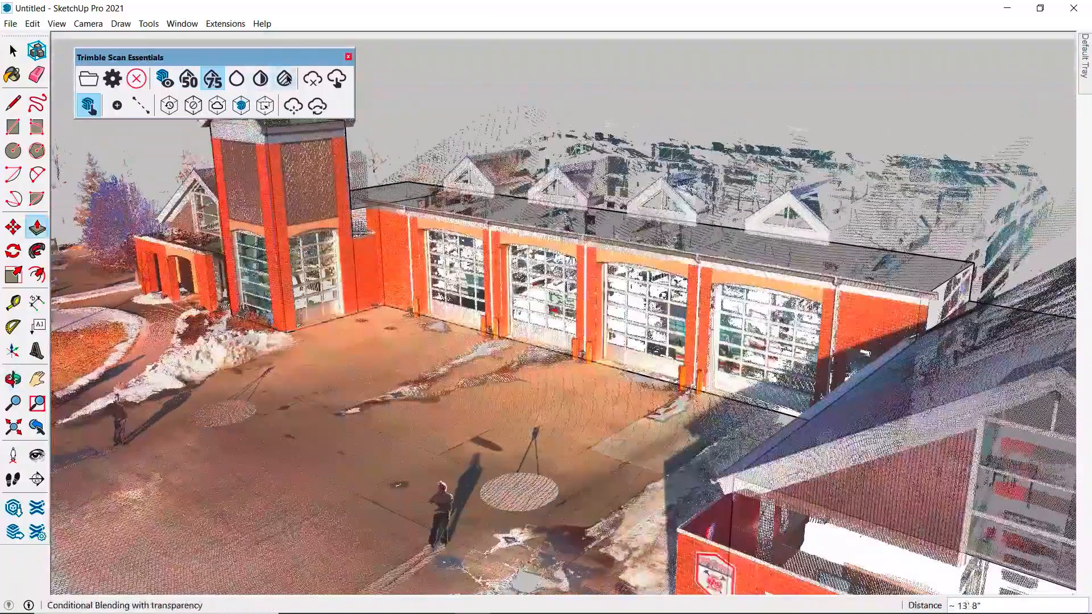
{"action": "left_click", "coordinate": [285, 78]}
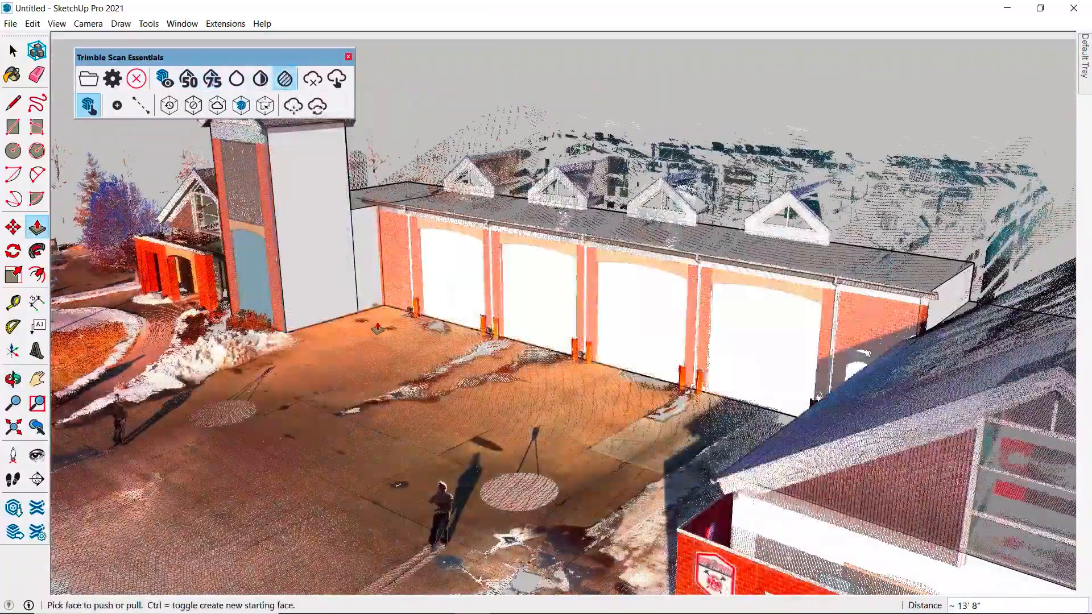
Step: Try out Disable Point Cloud Snapping and Point Cloud Pick with the Line tool active, leaving both options off
{"action": "middle_click_drag", "start_coordinate": [377, 329], "coordinate": [319, 293]}
{"action": "key", "text": "p"}
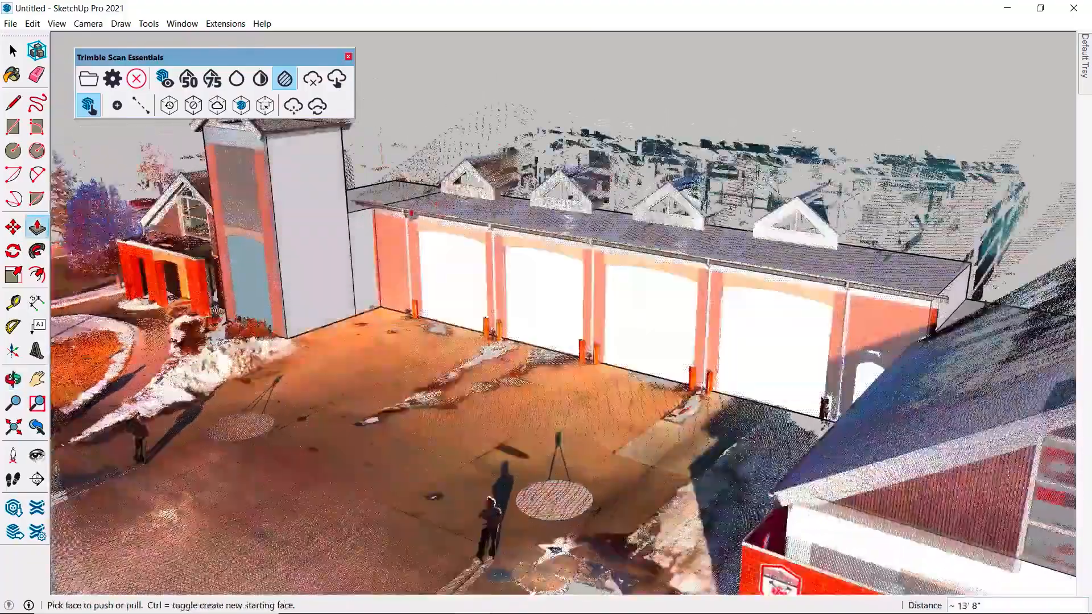
{"action": "middle_click_drag", "start_coordinate": [193, 272], "coordinate": [280, 287]}
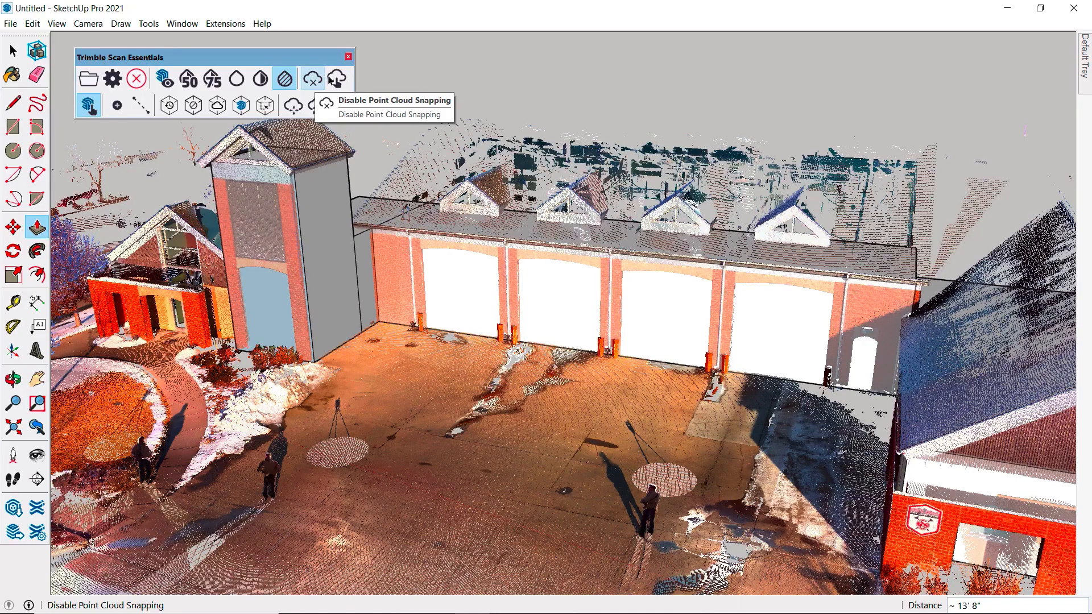
{"action": "key", "text": "l"}
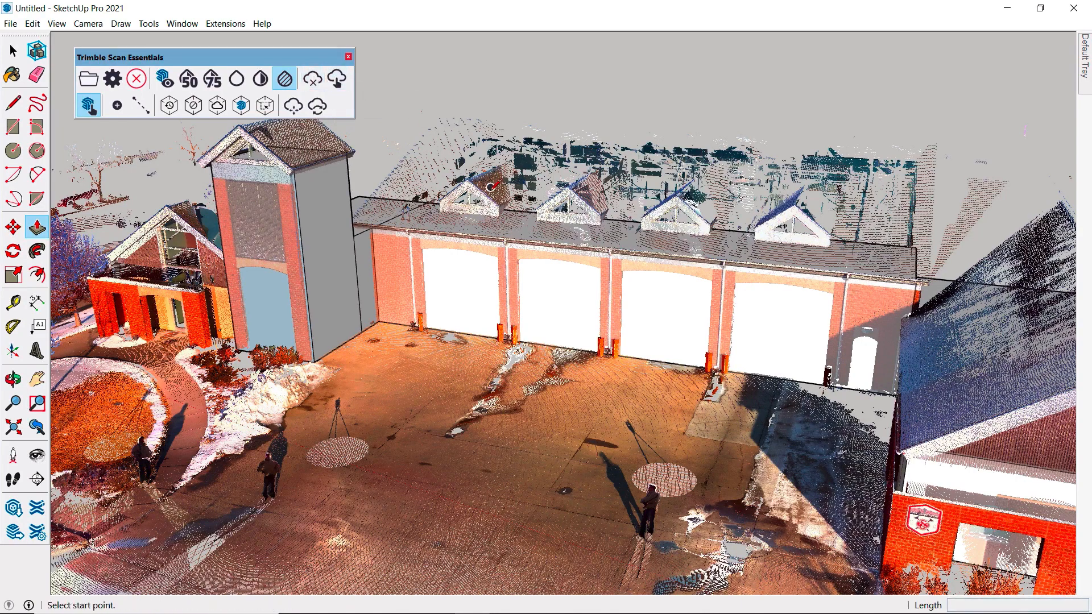
{"action": "left_click", "coordinate": [314, 80]}
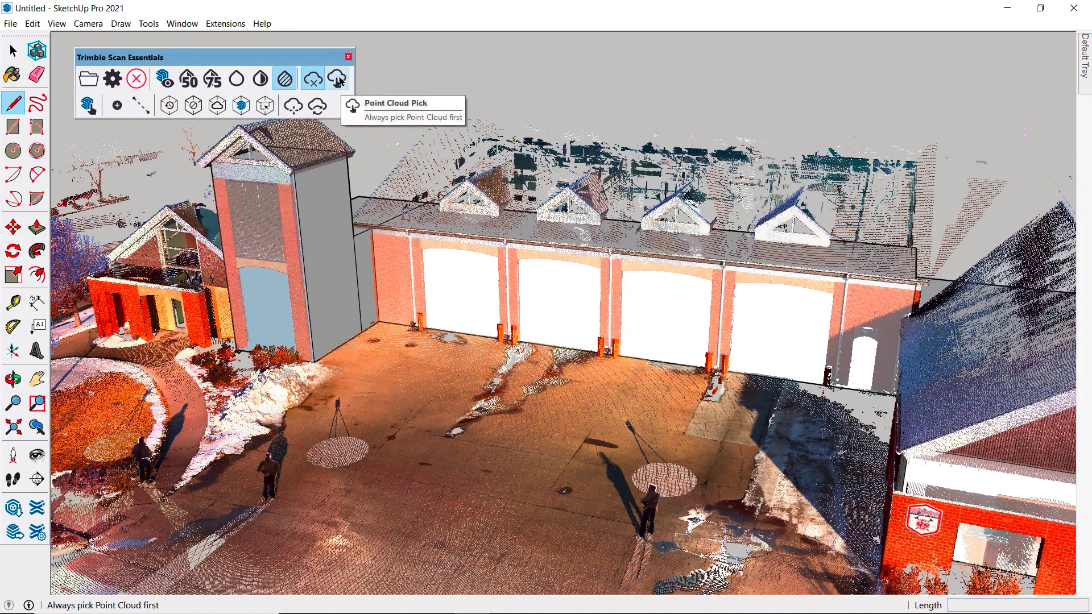
{"action": "left_click", "coordinate": [338, 80]}
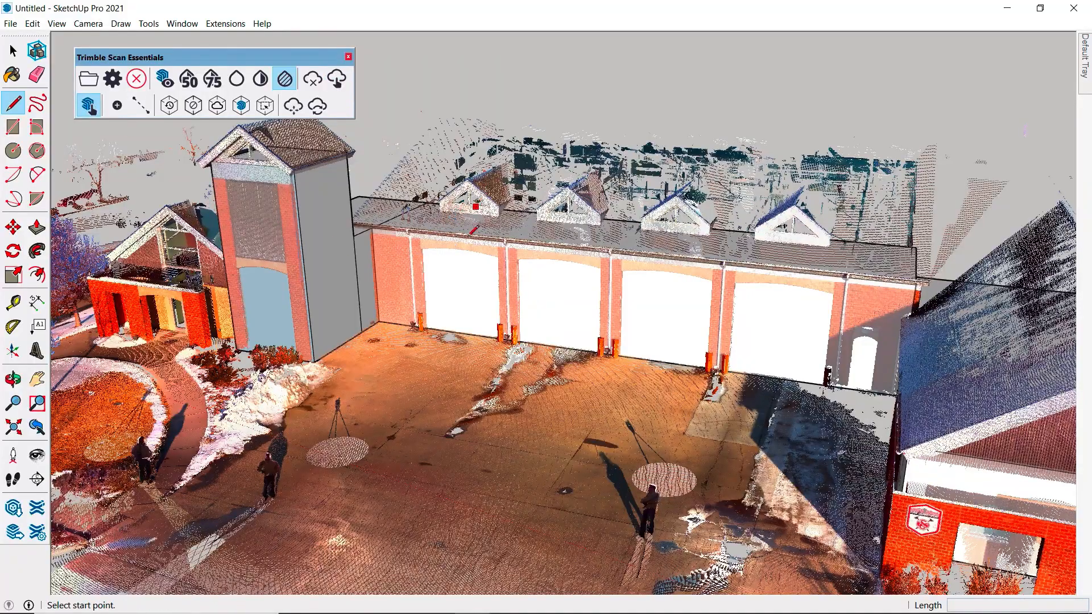
Step: Try the Scan Essentials construction line tool on the garage's scan points and delete all guides
{"action": "middle_click_drag", "start_coordinate": [398, 267], "coordinate": [439, 212]}
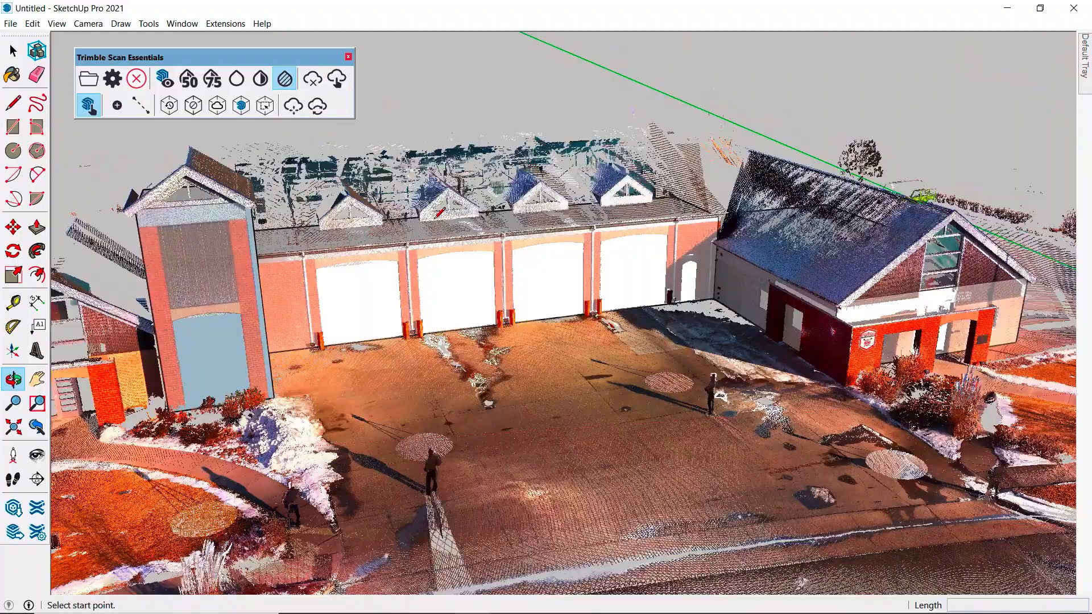
{"action": "left_click", "coordinate": [140, 105]}
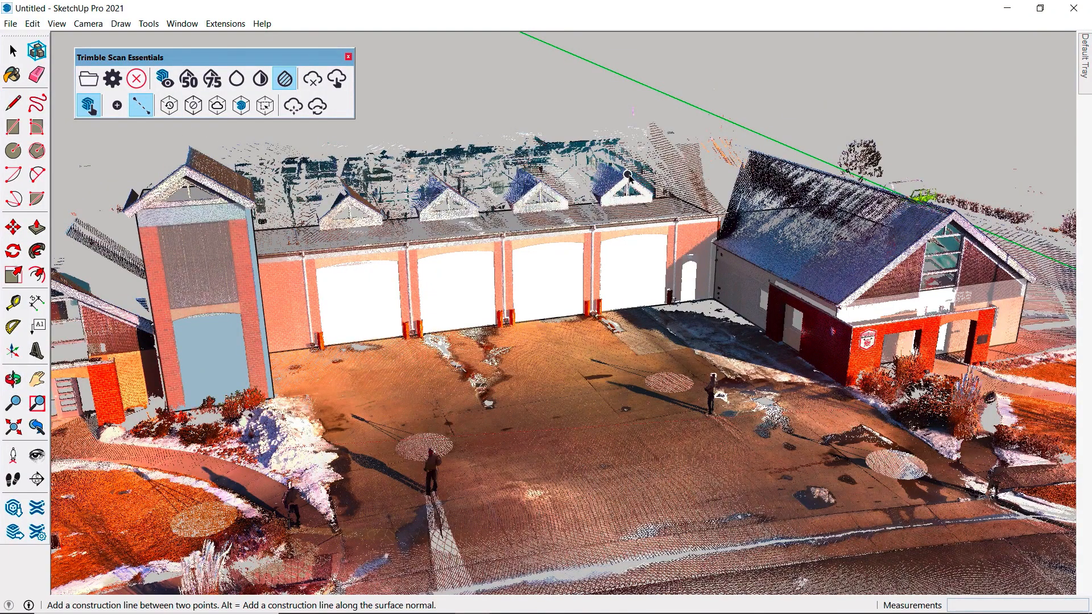
{"action": "middle_click_drag", "start_coordinate": [592, 196], "coordinate": [263, 162]}
{"action": "scroll", "coordinate": [626, 177], "scroll_direction": "up", "scroll_amount": 6}
{"action": "left_click", "coordinate": [34, 23]}
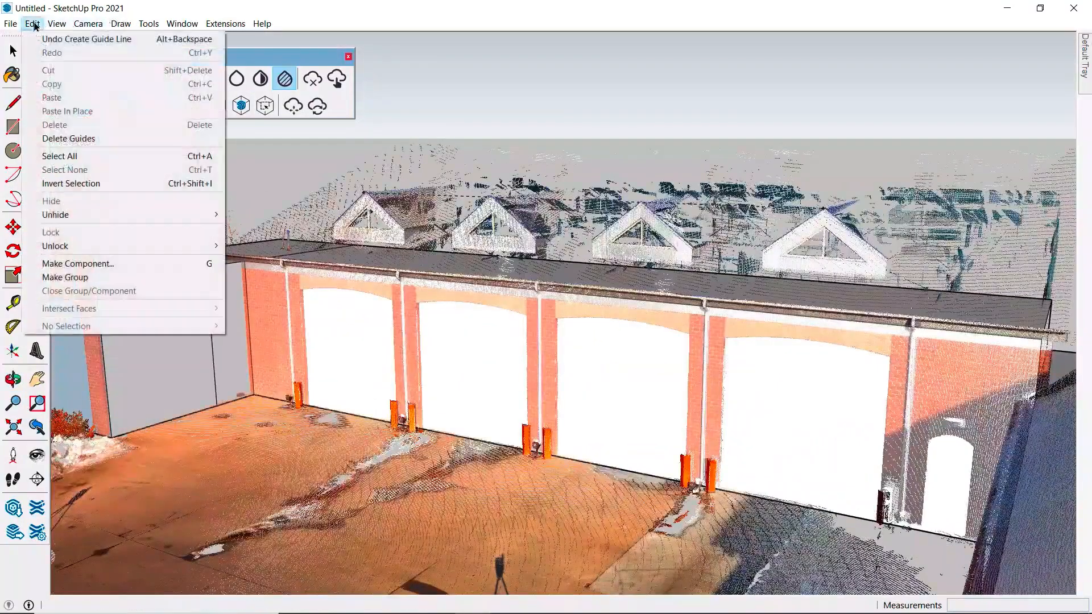
{"action": "left_click", "coordinate": [94, 140]}
Step: Examine the massing blocks against the surrounding point cloud from several sides
{"action": "middle_click_drag", "start_coordinate": [364, 239], "coordinate": [444, 318]}
{"action": "scroll", "coordinate": [371, 251], "scroll_direction": "down", "scroll_amount": 5}
{"action": "scroll", "coordinate": [498, 364], "scroll_direction": "up", "scroll_amount": 3}
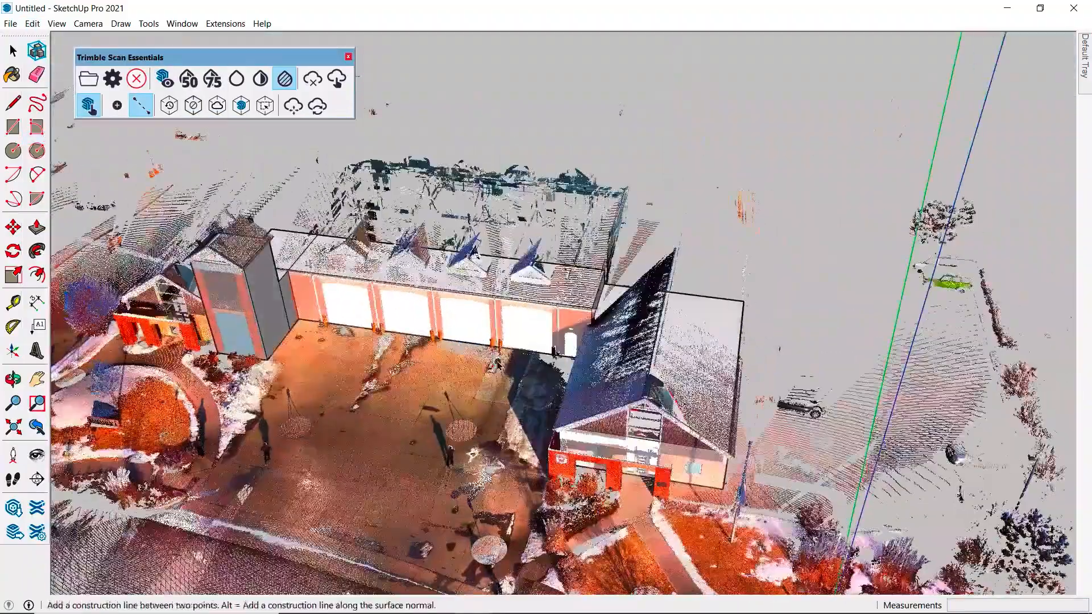
{"action": "middle_click_drag", "start_coordinate": [498, 364], "coordinate": [348, 186]}
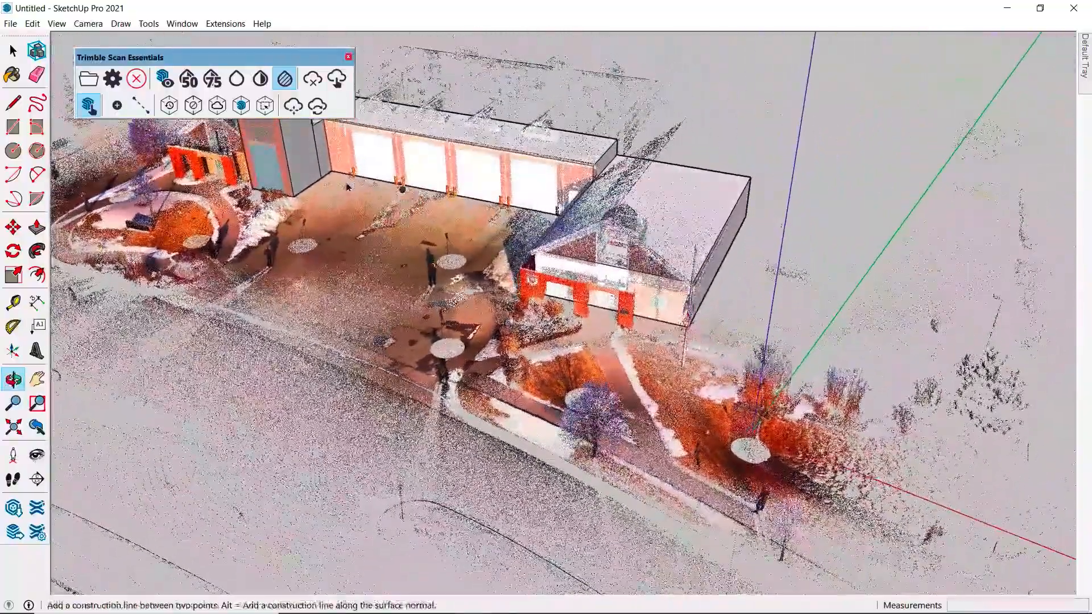
{"action": "left_click", "coordinate": [12, 51]}
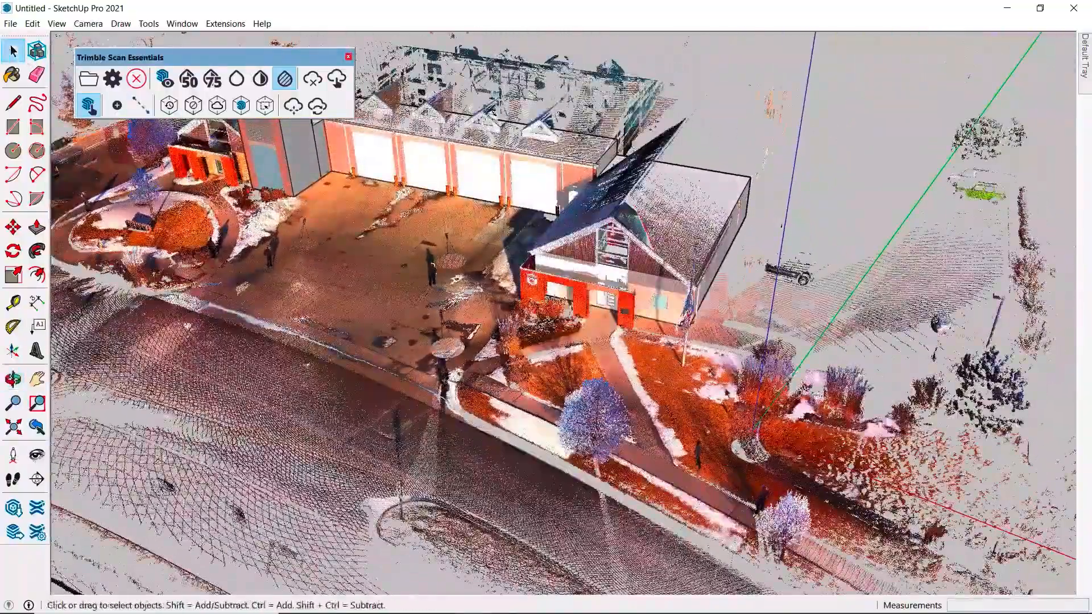
{"action": "middle_click_drag", "start_coordinate": [756, 410], "coordinate": [710, 398]}
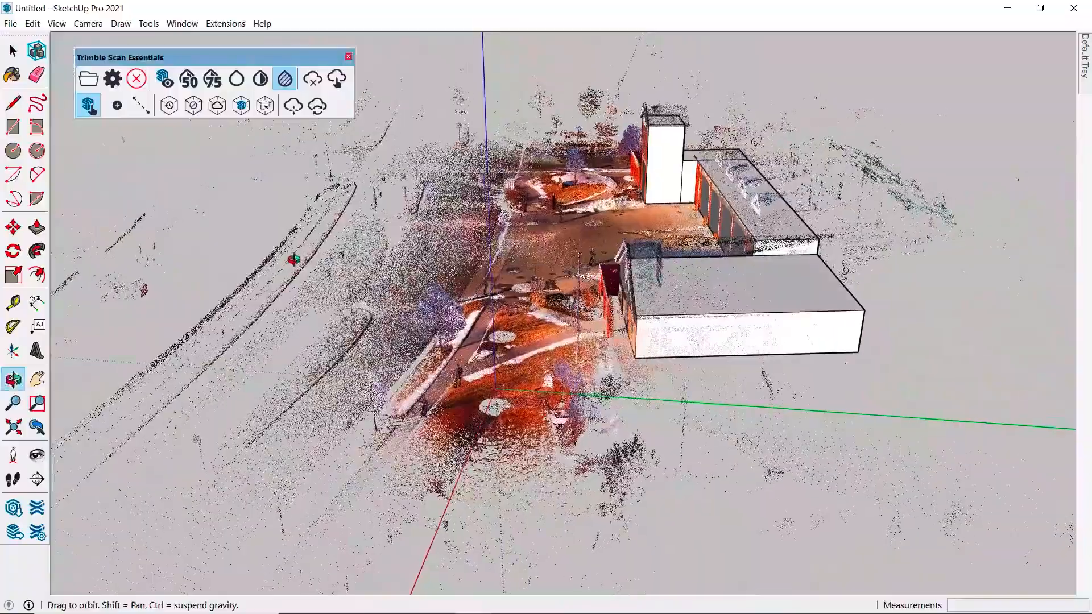
{"action": "middle_click_drag", "start_coordinate": [489, 248], "coordinate": [882, 391]}
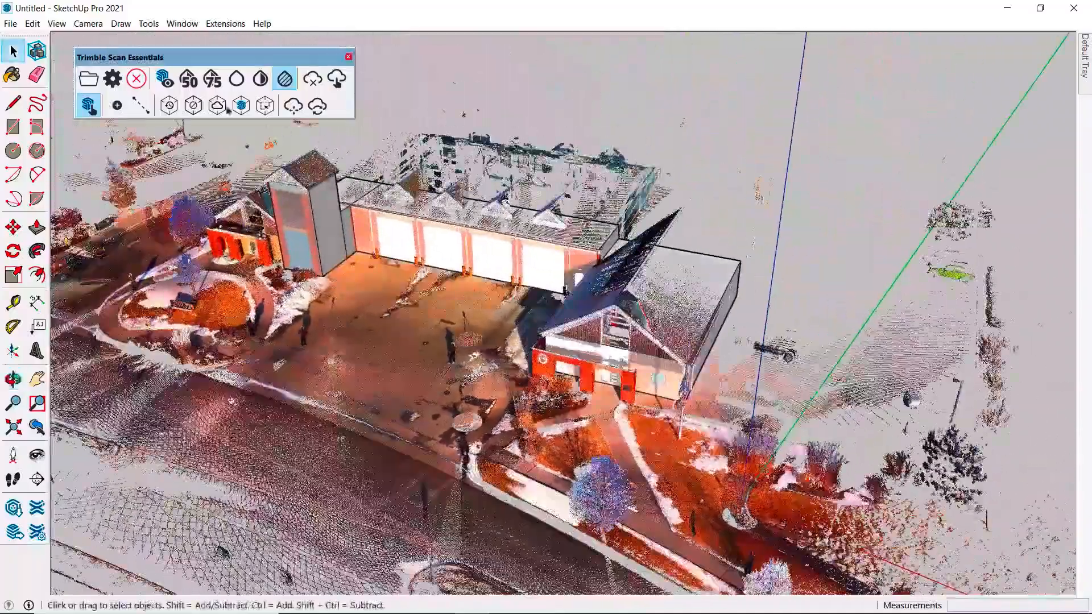
Step: Hide the point cloud and place the axes at the garage front's base corner beside the tower, with red along the garage's base edge
{"action": "left_click", "coordinate": [164, 80]}
{"action": "right_click", "coordinate": [806, 406]}
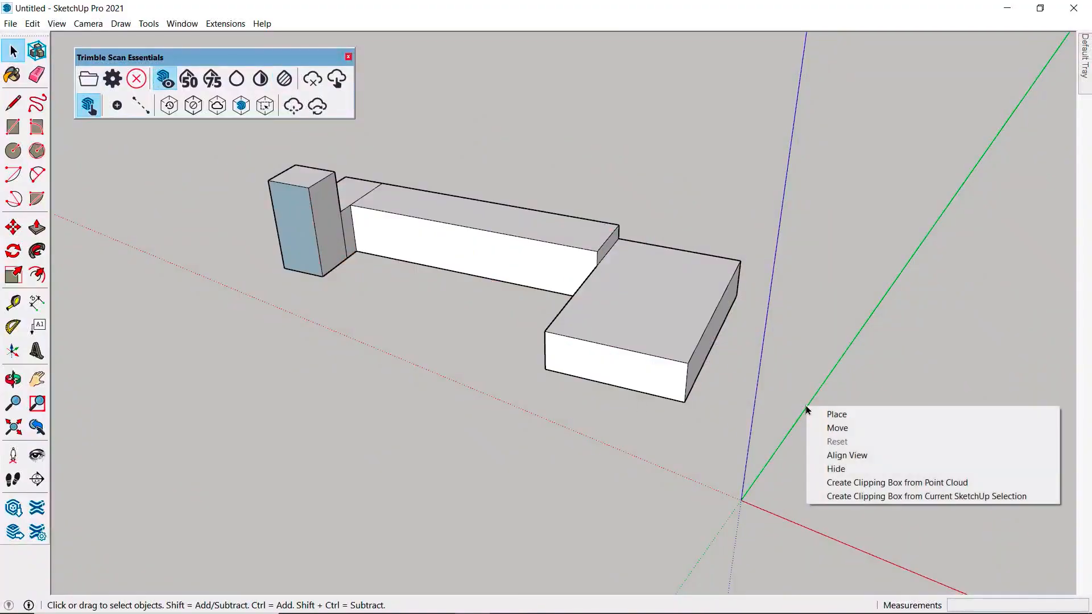
{"action": "left_click", "coordinate": [836, 413]}
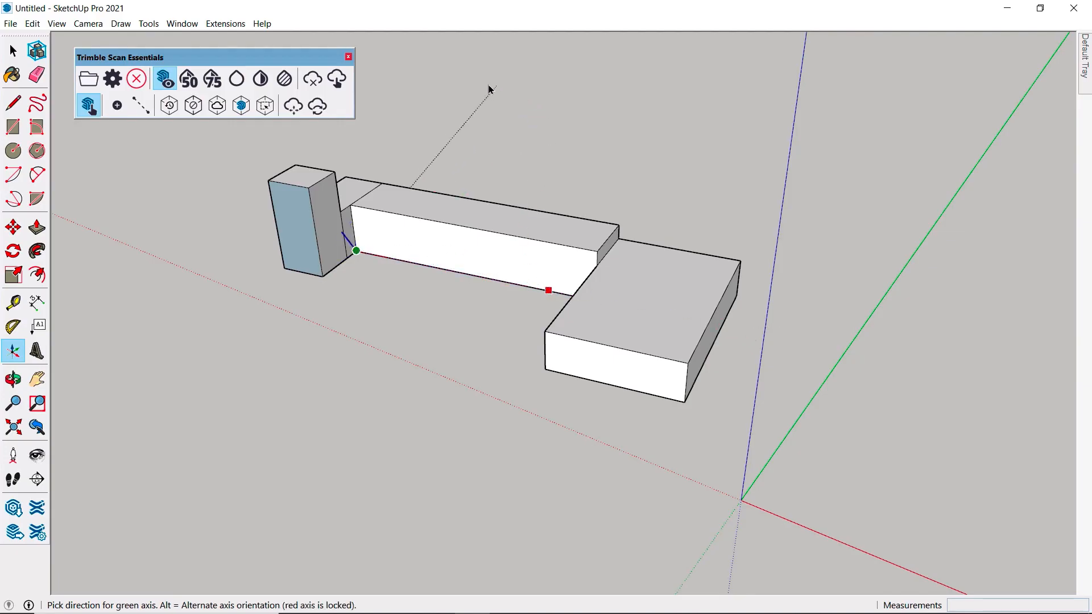
{"action": "left_click", "coordinate": [529, 121]}
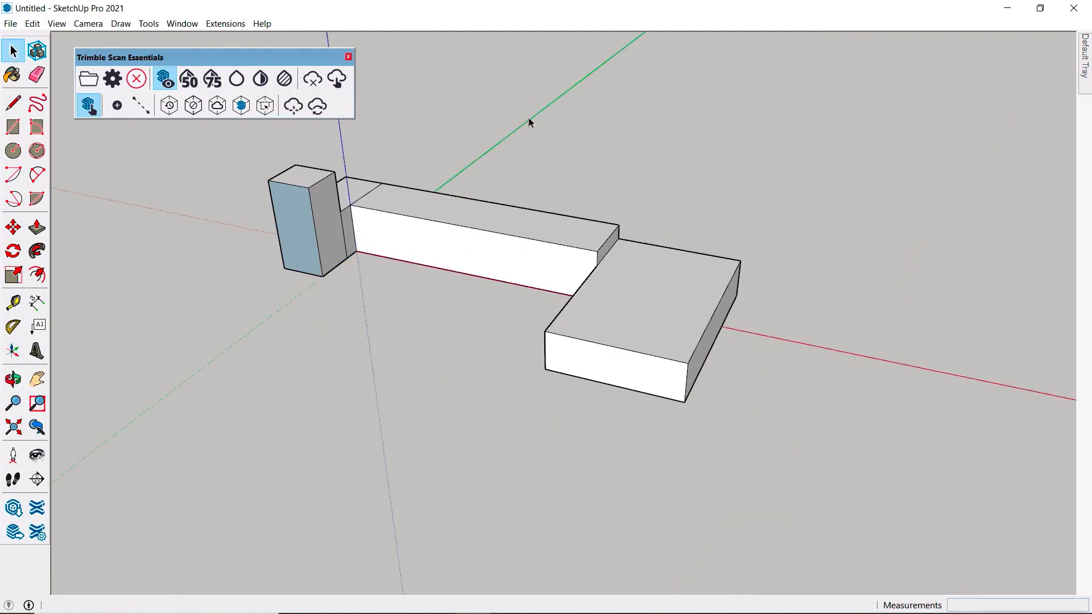
Step: Show the point cloud again using Conditional Blending with transparency
{"action": "middle_click_drag", "start_coordinate": [483, 311], "coordinate": [480, 350]}
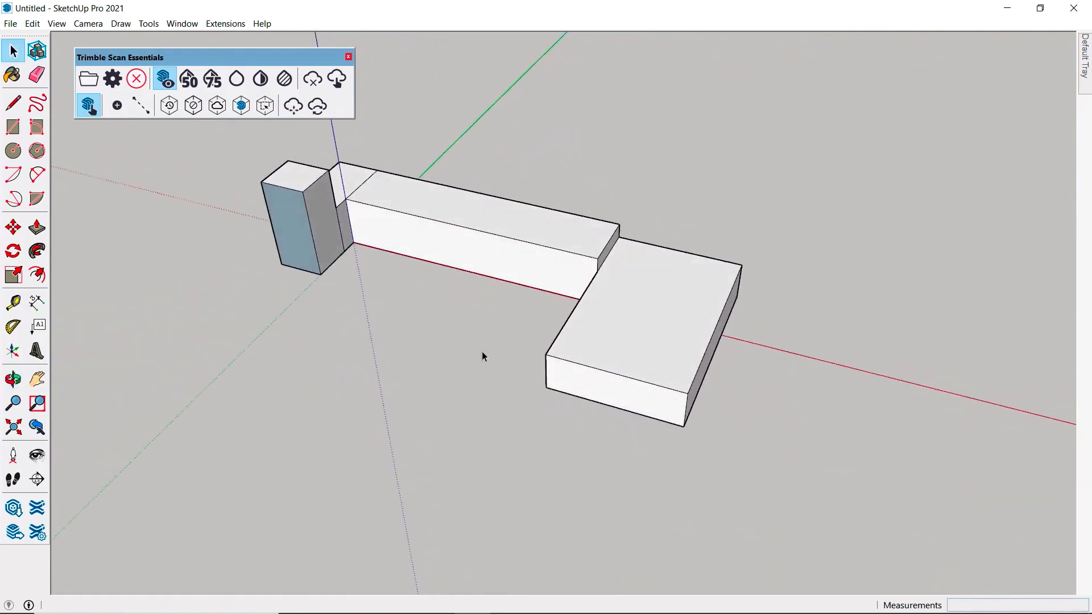
{"action": "middle_click_drag", "start_coordinate": [580, 277], "coordinate": [616, 250]}
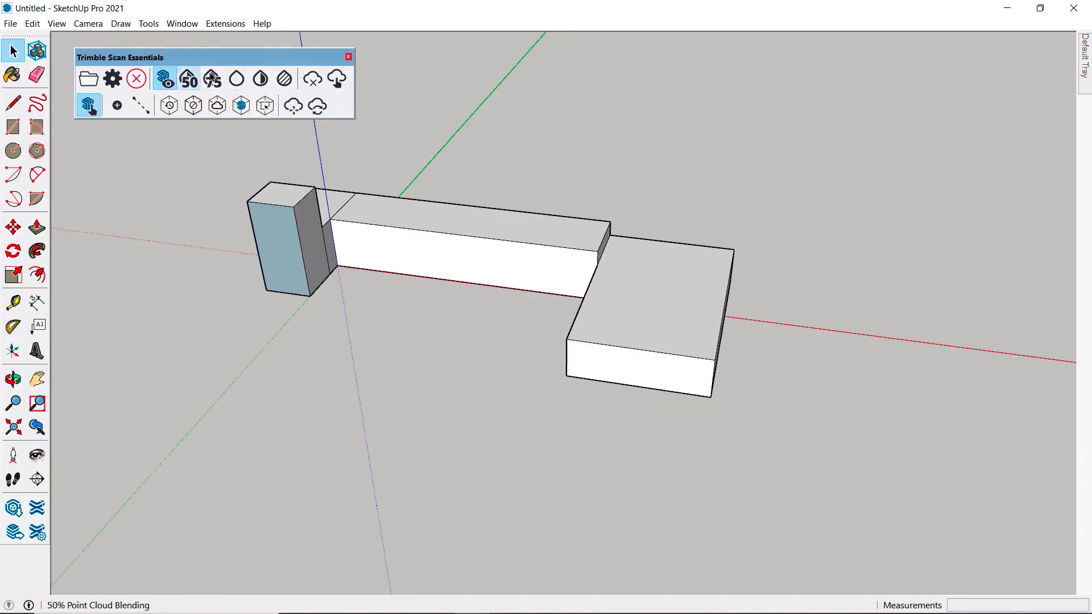
{"action": "left_click", "coordinate": [285, 79]}
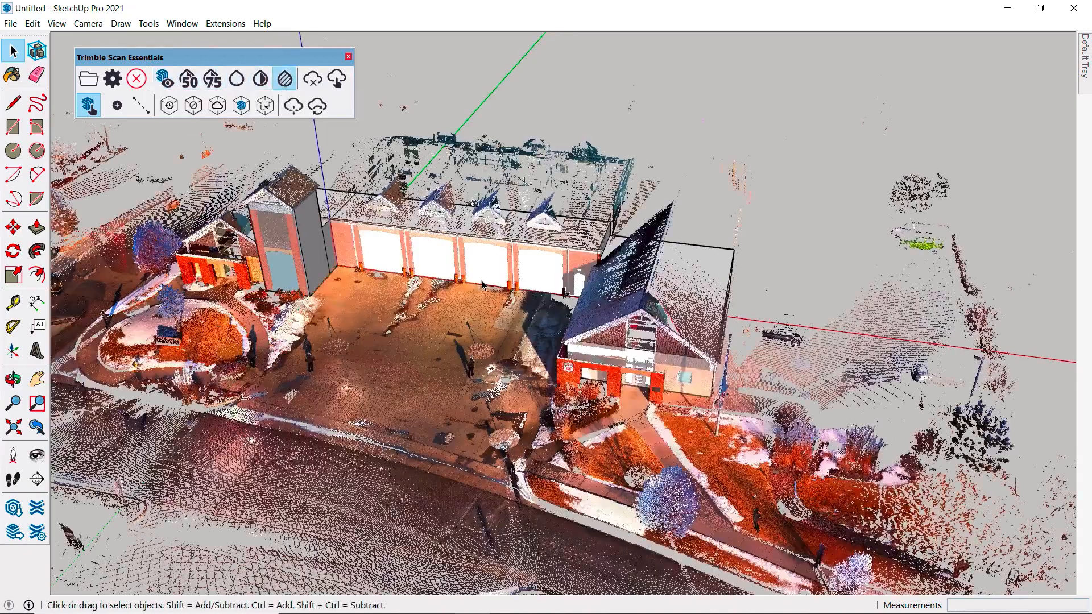
Step: Group all the connected fire station massing geometry and hide the point cloud
{"action": "middle_click_drag", "start_coordinate": [436, 276], "coordinate": [661, 230]}
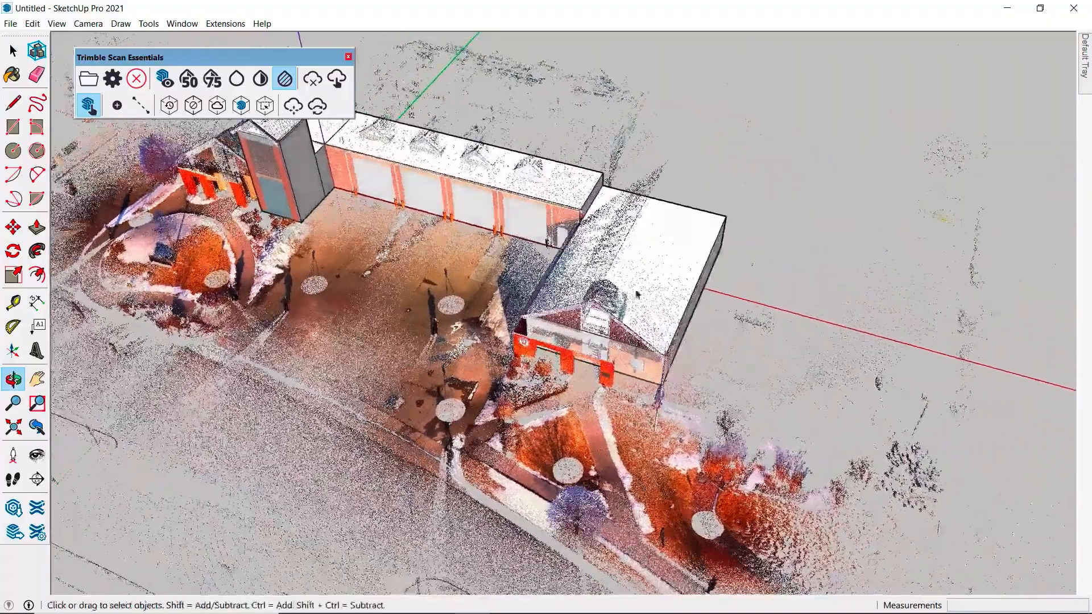
{"action": "left_click", "coordinate": [661, 226]}
{"action": "right_click", "coordinate": [662, 222]}
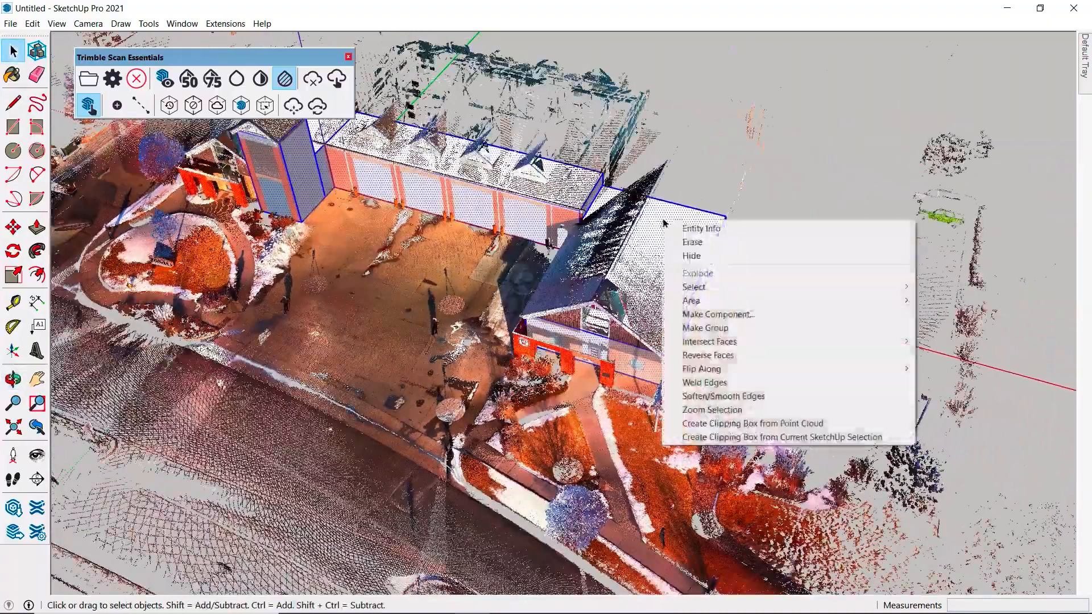
{"action": "left_click", "coordinate": [718, 329]}
{"action": "middle_click_drag", "start_coordinate": [718, 328], "coordinate": [679, 310]}
{"action": "middle_click_drag", "start_coordinate": [563, 305], "coordinate": [515, 299]}
{"action": "left_click", "coordinate": [163, 78]}
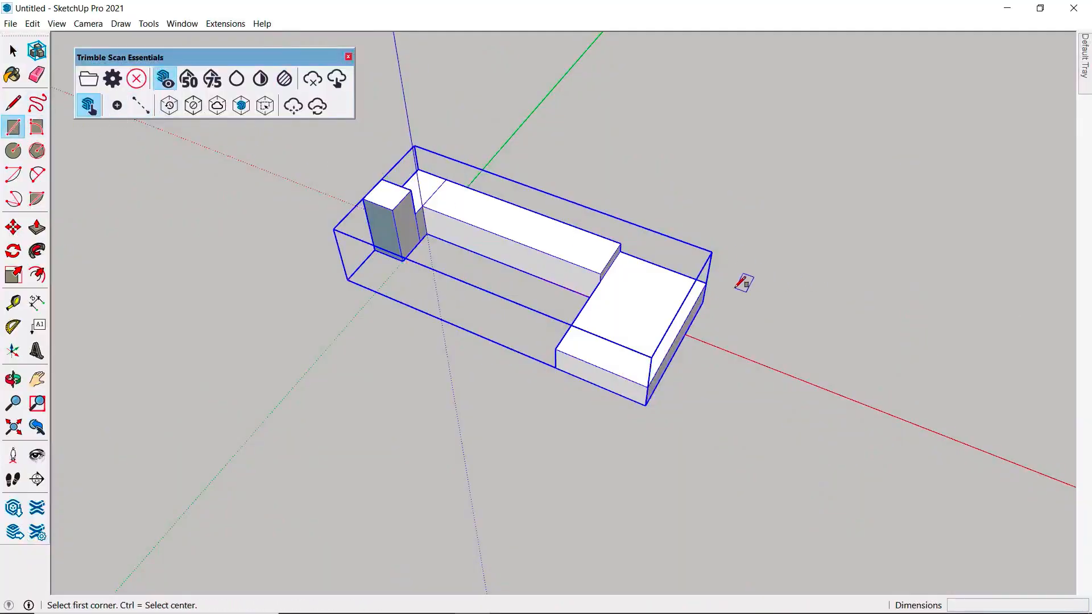
Step: Draw a ground rectangle about 192' by 100' around the massing group and extrude it upward about 47' 6"
{"action": "left_click", "coordinate": [741, 283]}
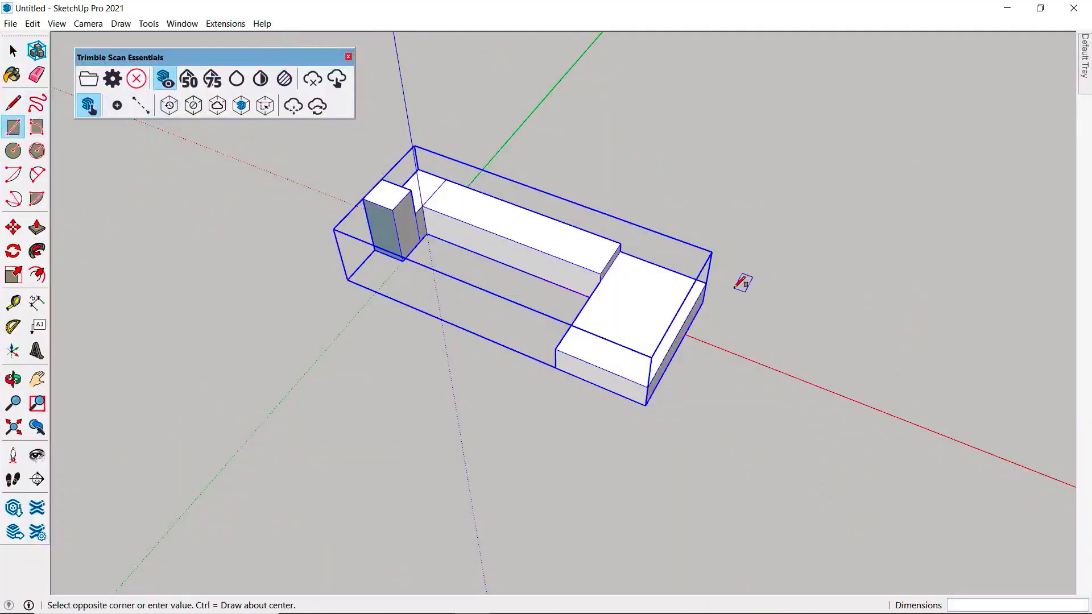
{"action": "left_click", "coordinate": [223, 287]}
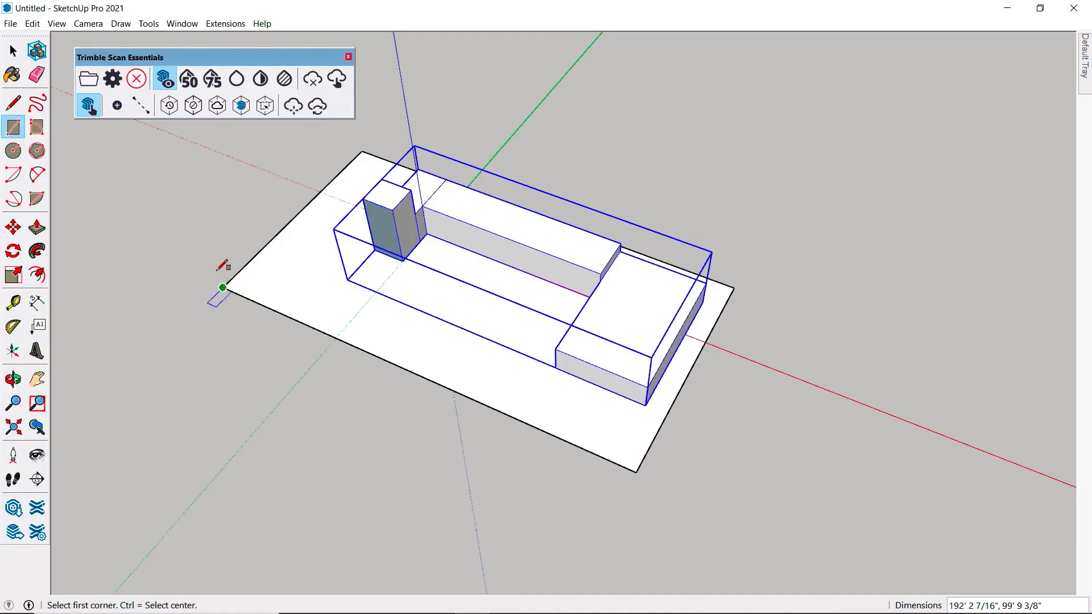
{"action": "left_click", "coordinate": [37, 228]}
{"action": "left_click_drag", "start_coordinate": [316, 270], "coordinate": [320, 185]}
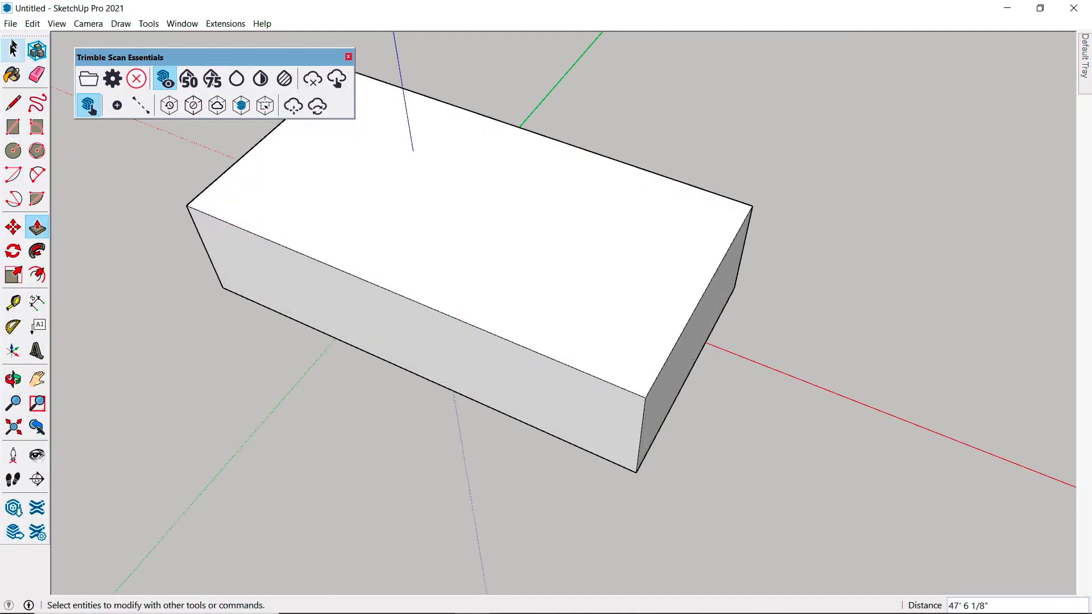
Step: Select the whole box enclosing the massing and make it a group
{"action": "left_click", "coordinate": [13, 50]}
{"action": "triple_click", "coordinate": [373, 222]}
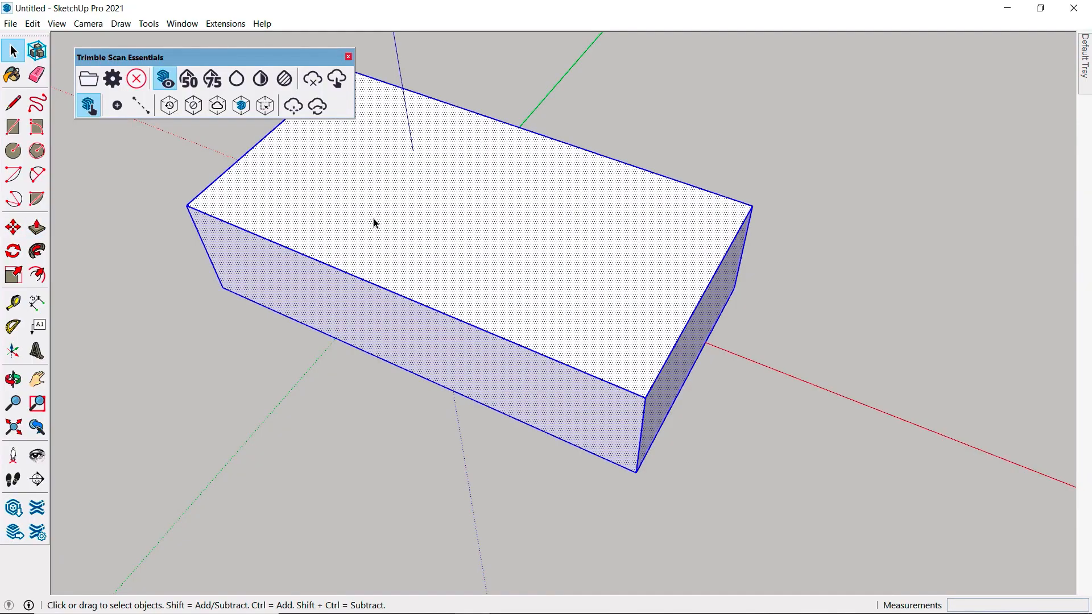
{"action": "mouse_move", "coordinate": [612, 322]}
{"action": "middle_mouse_down"}
{"action": "mouse_move", "coordinate": [382, 237]}
{"action": "mouse_move", "coordinate": [531, 210]}
{"action": "middle_mouse_up"}
{"action": "right_click", "coordinate": [533, 209]}
{"action": "left_click", "coordinate": [579, 315]}
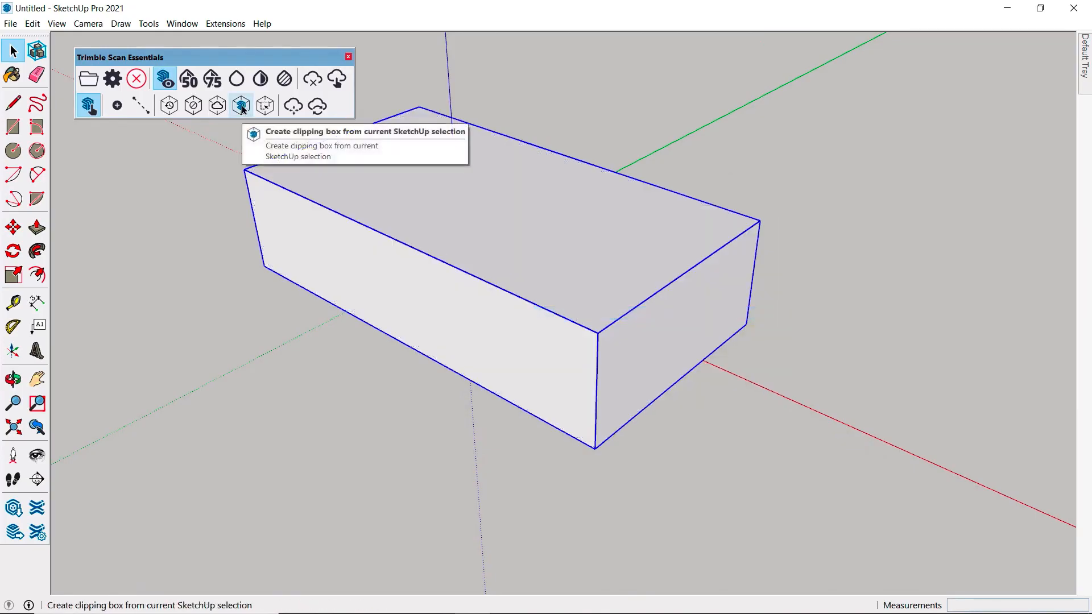
Step: Show the point cloud using Conditional Blending with transparency and create a clipping box from the selected enclosing box
{"action": "left_click", "coordinate": [284, 78]}
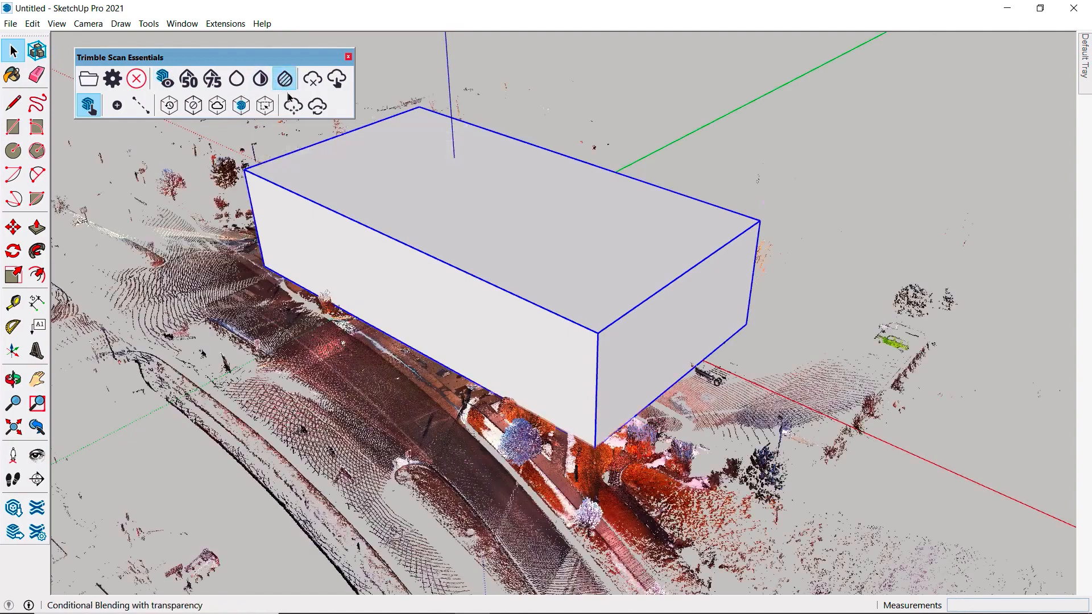
{"action": "middle_click_drag", "start_coordinate": [485, 273], "coordinate": [526, 295]}
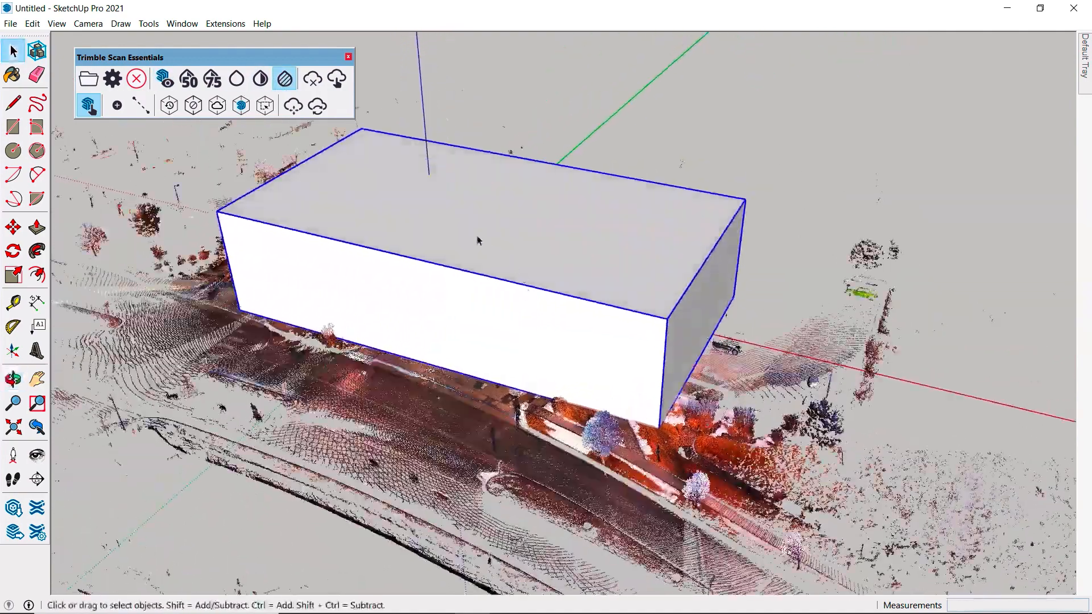
{"action": "scroll", "coordinate": [460, 224], "scroll_direction": "up", "scroll_amount": 2}
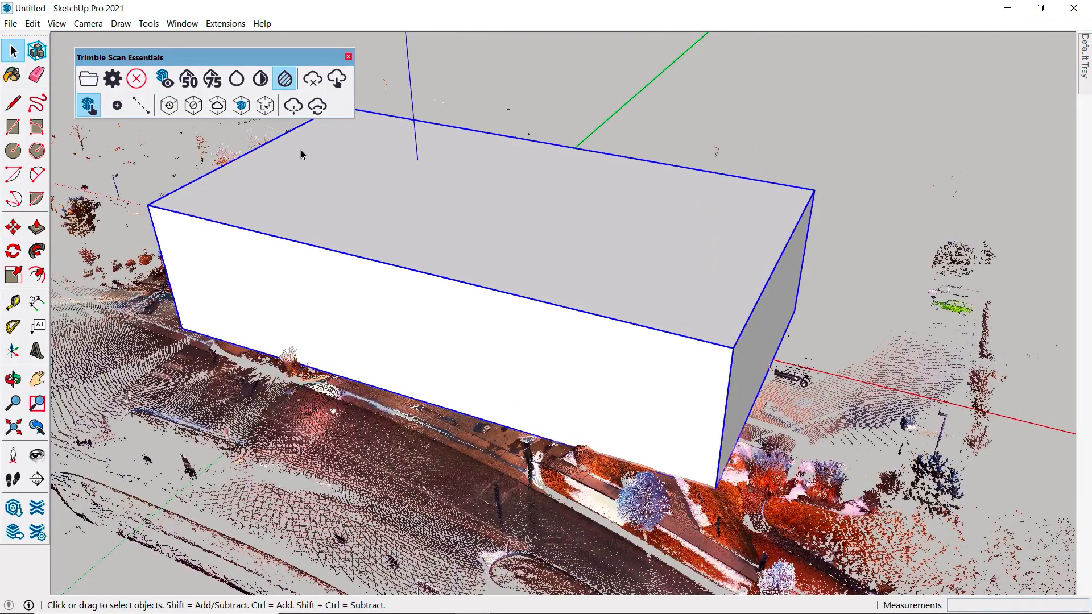
{"action": "left_click", "coordinate": [241, 107]}
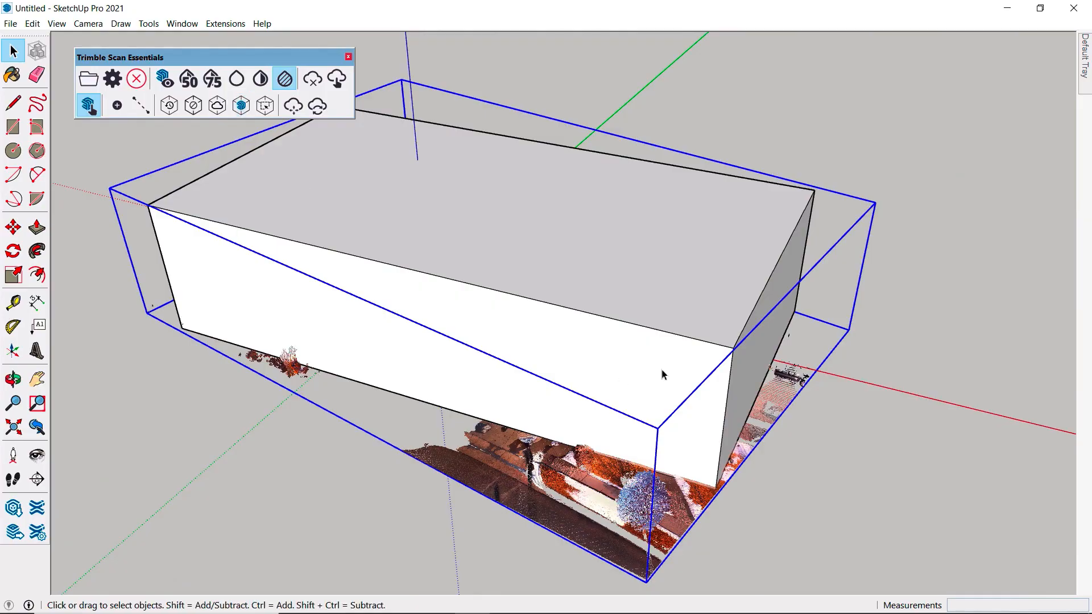
Step: View the clipped scan around the massing, then reset and remove the clipping to restore the full point cloud
{"action": "middle_click_drag", "start_coordinate": [667, 329], "coordinate": [609, 307]}
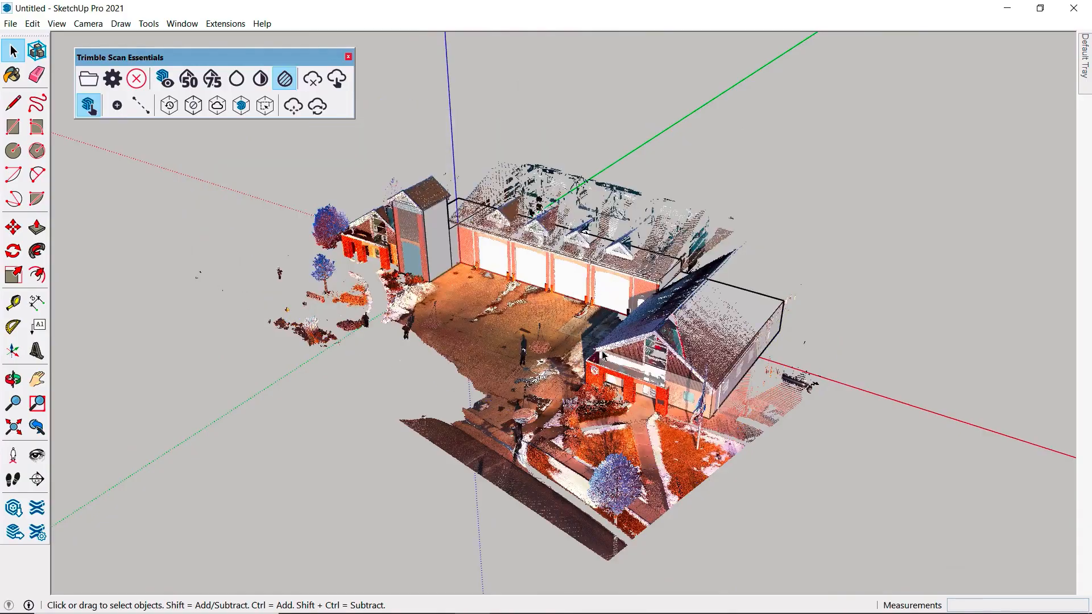
{"action": "middle_click_drag", "start_coordinate": [603, 354], "coordinate": [455, 176]}
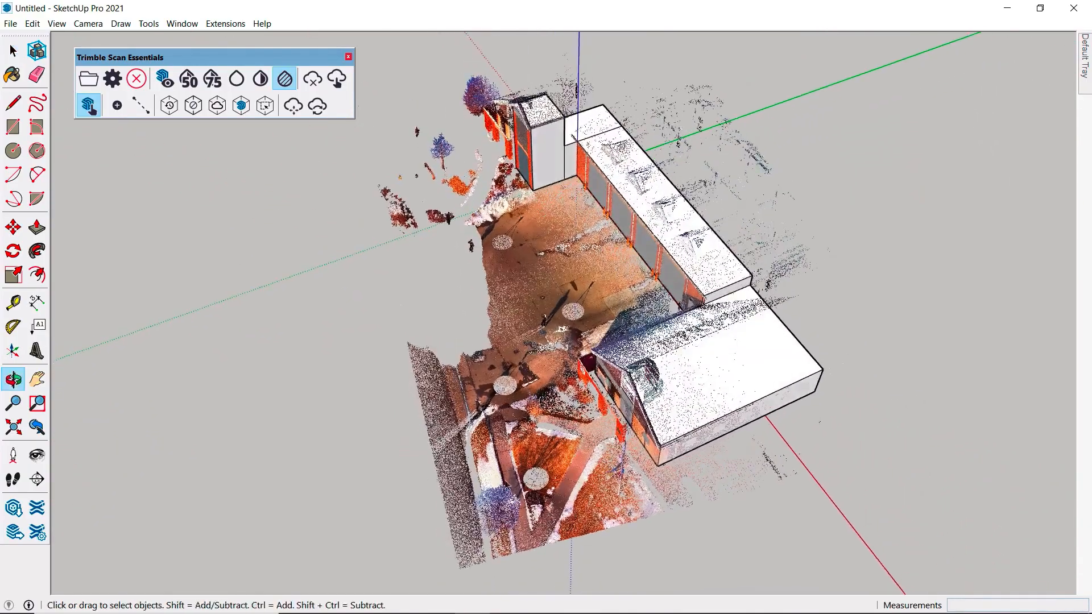
{"action": "middle_click_drag", "start_coordinate": [568, 364], "coordinate": [769, 476]}
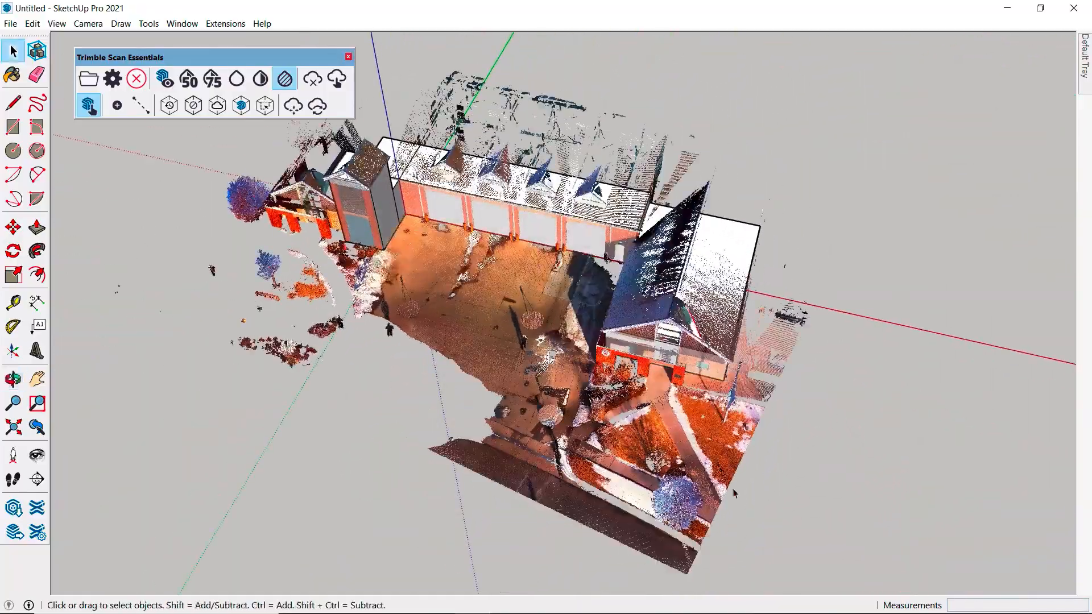
{"action": "middle_click_drag", "start_coordinate": [613, 482], "coordinate": [622, 454]}
{"action": "scroll", "coordinate": [622, 455], "scroll_direction": "up", "scroll_amount": 2}
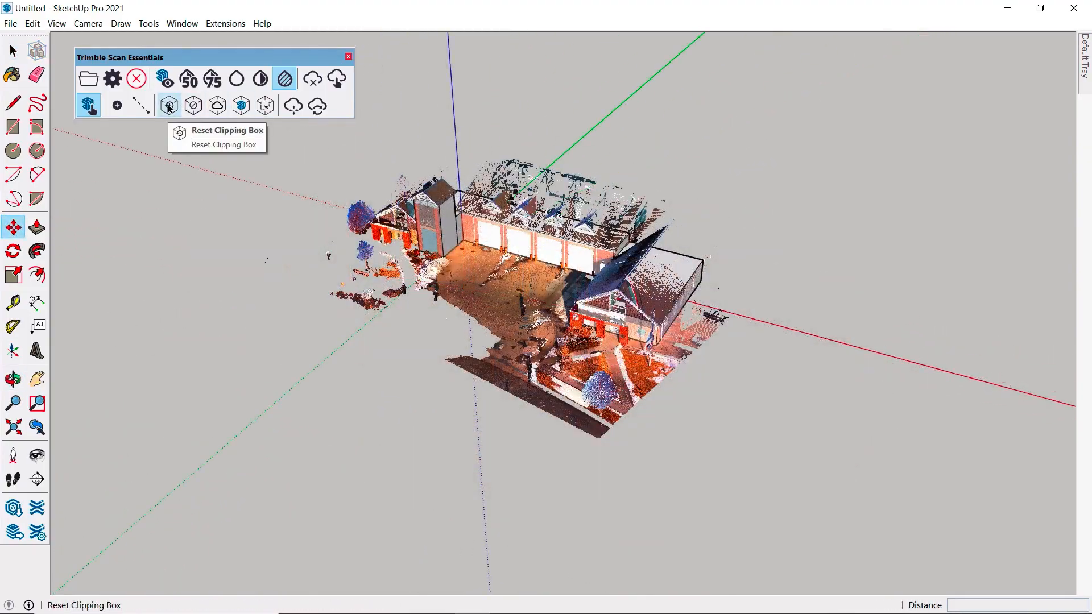
{"action": "left_click", "coordinate": [166, 107]}
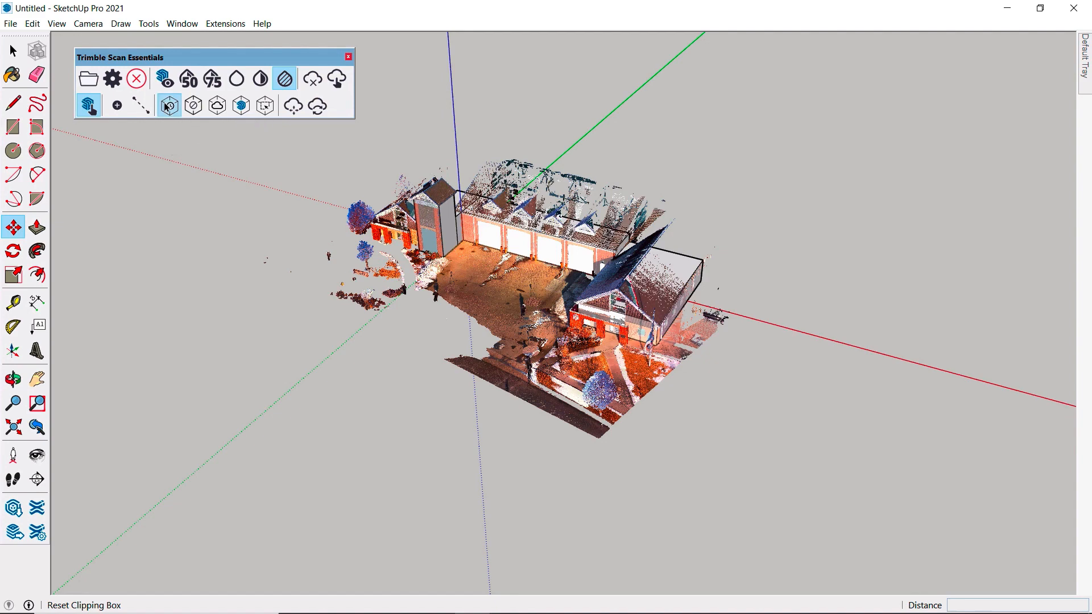
{"action": "left_click", "coordinate": [194, 106]}
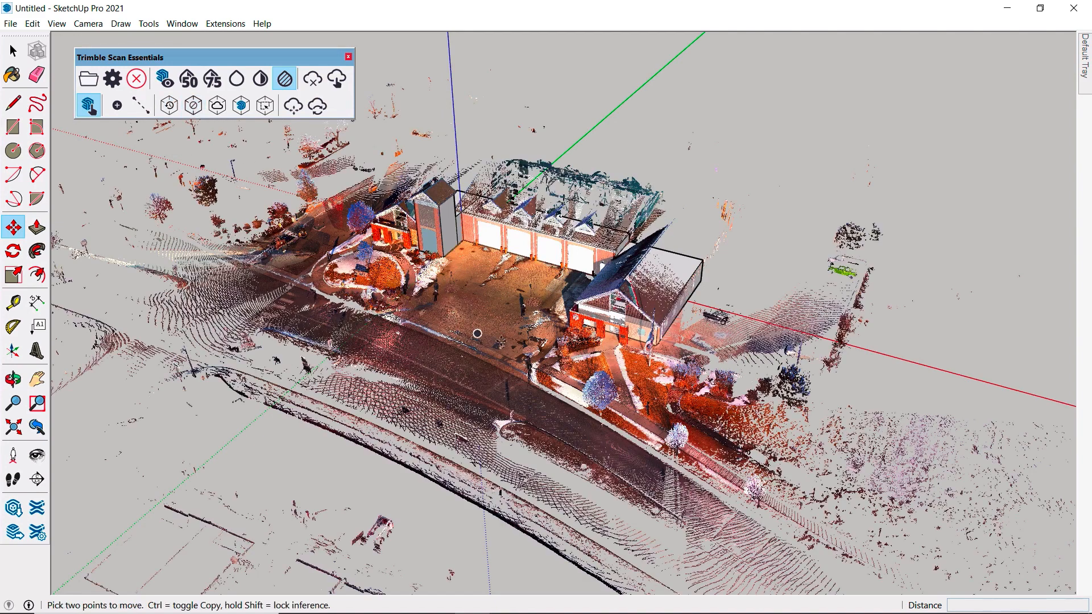
{"action": "key", "text": "space"}
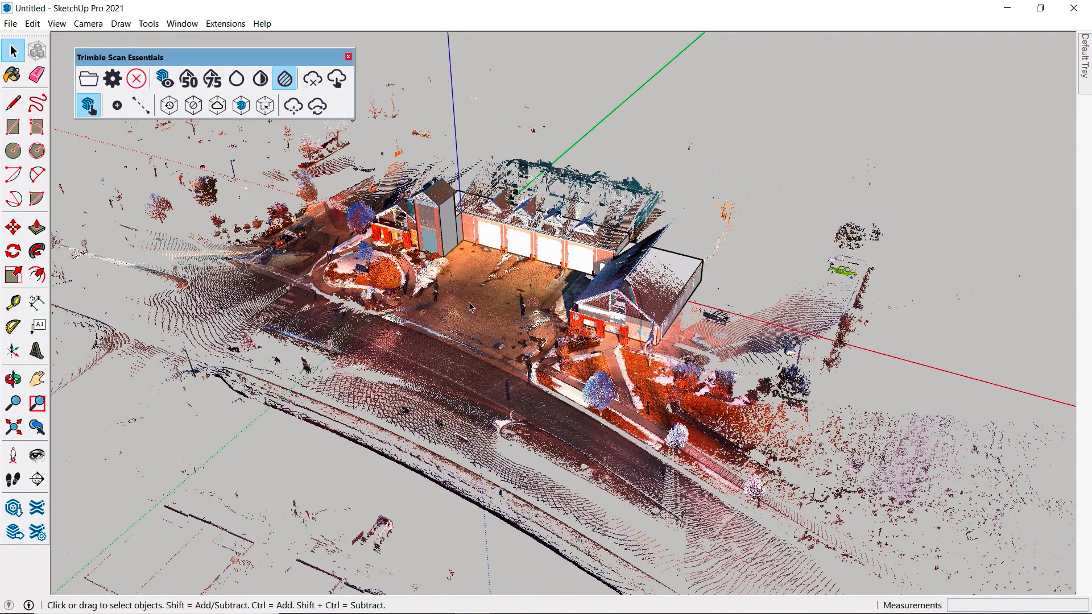
Step: Move the point cloud about 66' 11" away from the massing blocks
{"action": "left_click", "coordinate": [293, 106]}
{"action": "left_click", "coordinate": [512, 341]}
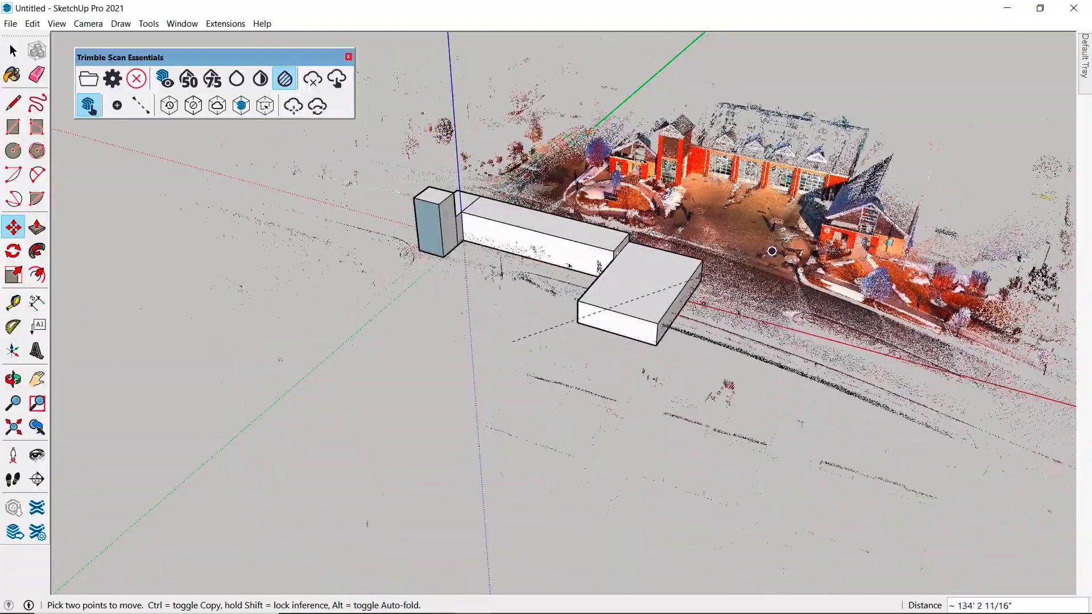
{"action": "left_click", "coordinate": [643, 282]}
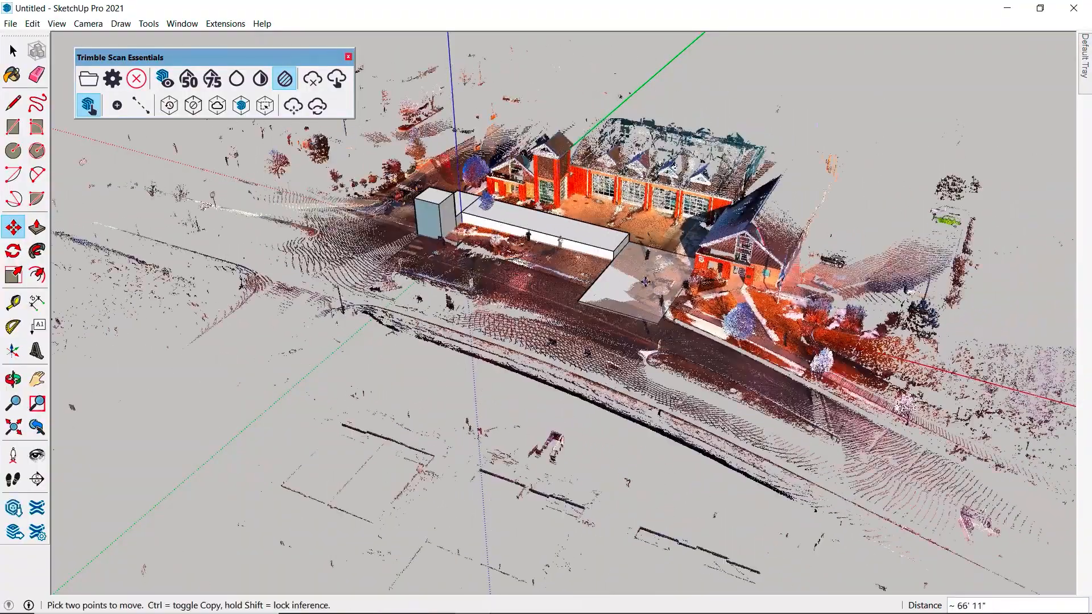
Step: Rotate the point cloud about 57.1 degrees on the ground plane
{"action": "left_click", "coordinate": [317, 103]}
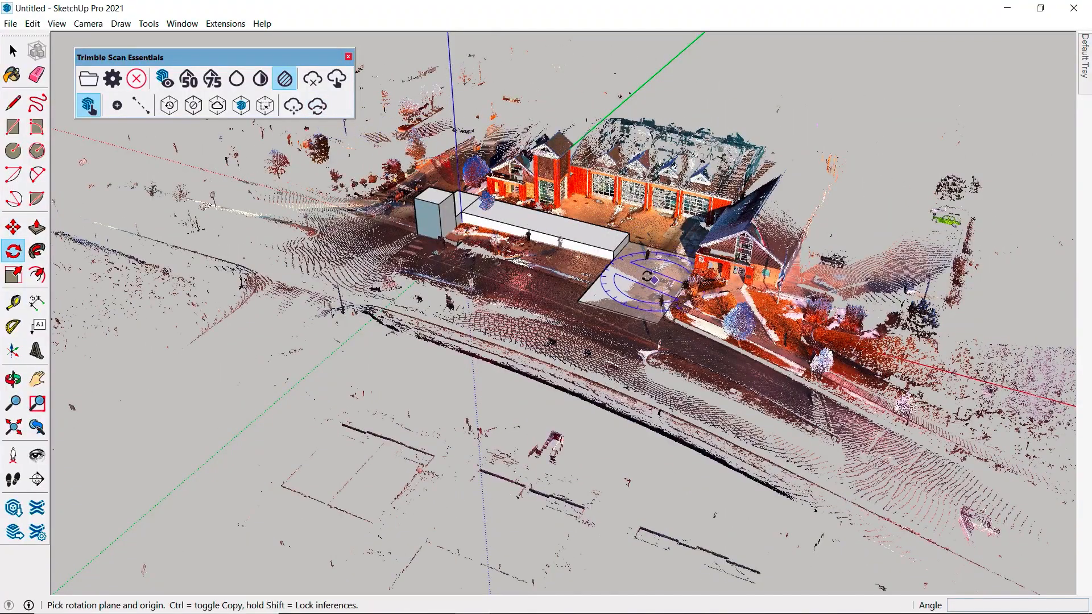
{"action": "left_click", "coordinate": [756, 310]}
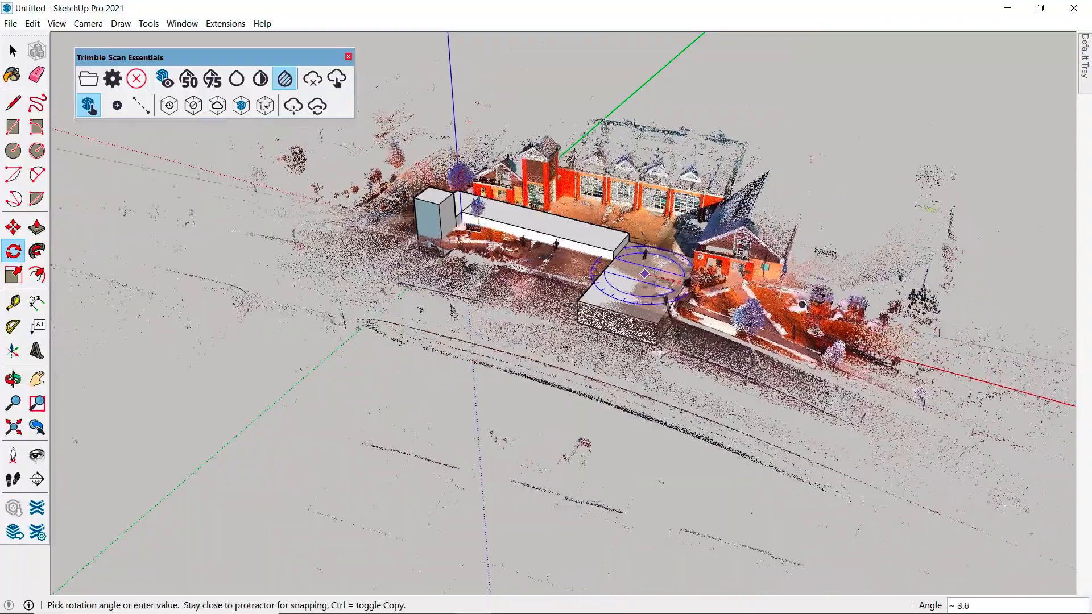
{"action": "left_click", "coordinate": [851, 219]}
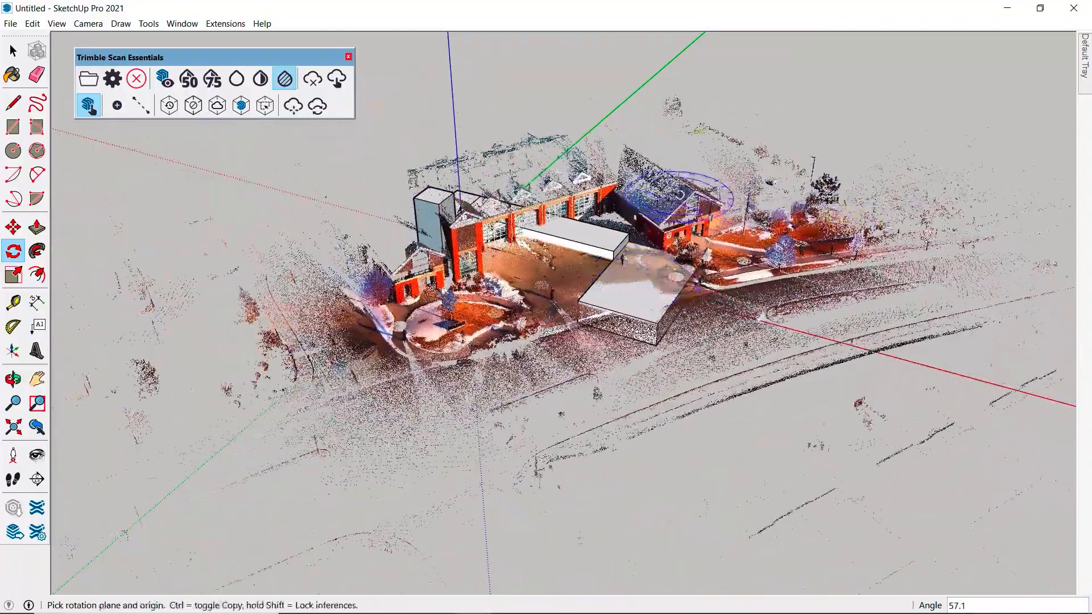
Step: Move the rotated point cloud another 50' 6" or so relative to the massing
{"action": "scroll", "coordinate": [676, 229], "scroll_direction": "up", "scroll_amount": 4}
{"action": "middle_click_drag", "start_coordinate": [676, 228], "coordinate": [466, 235]}
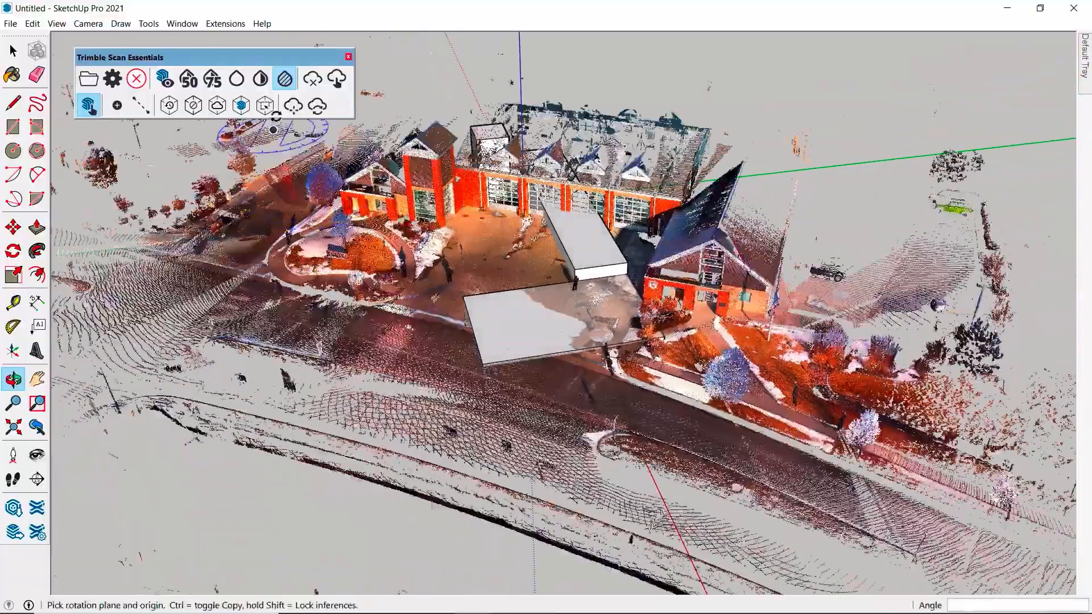
{"action": "key", "text": "m"}
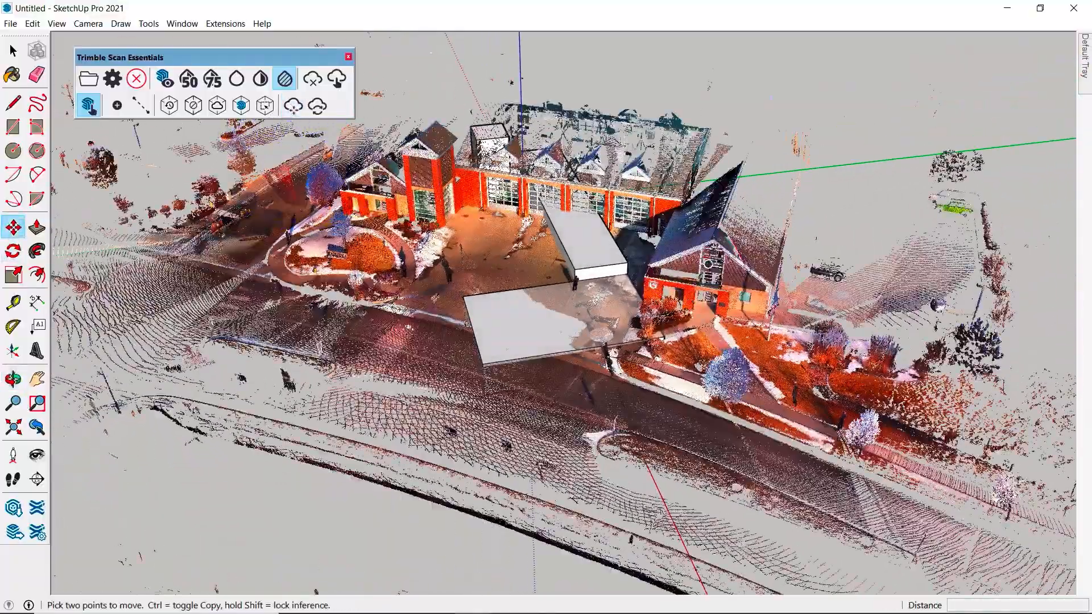
{"action": "left_click", "coordinate": [574, 280]}
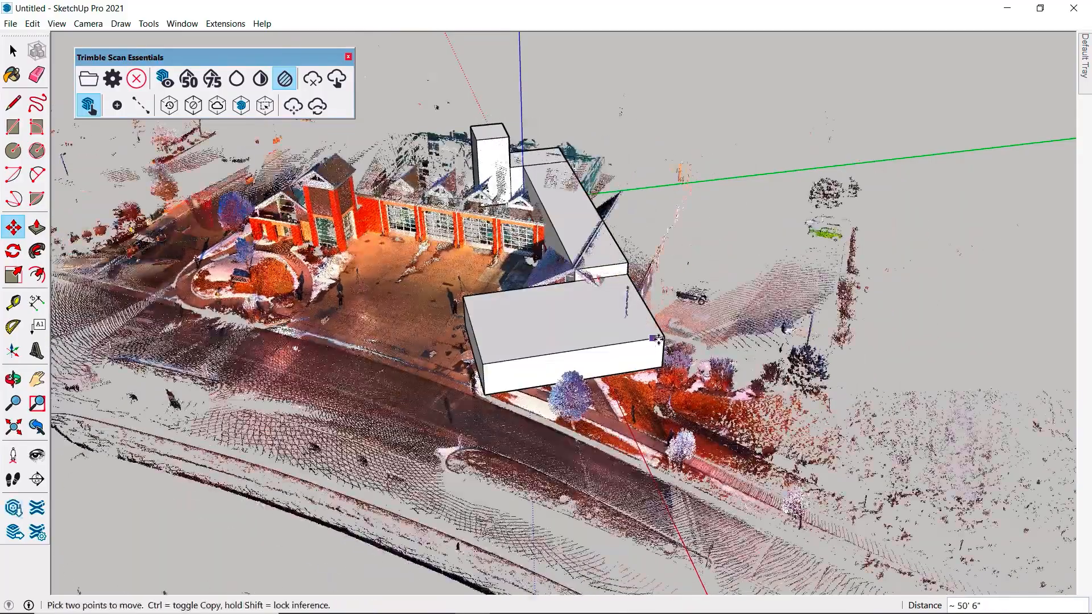
Step: Reset the point cloud's transformation in the Point Cloud Manager and close the manager
{"action": "left_click", "coordinate": [119, 81]}
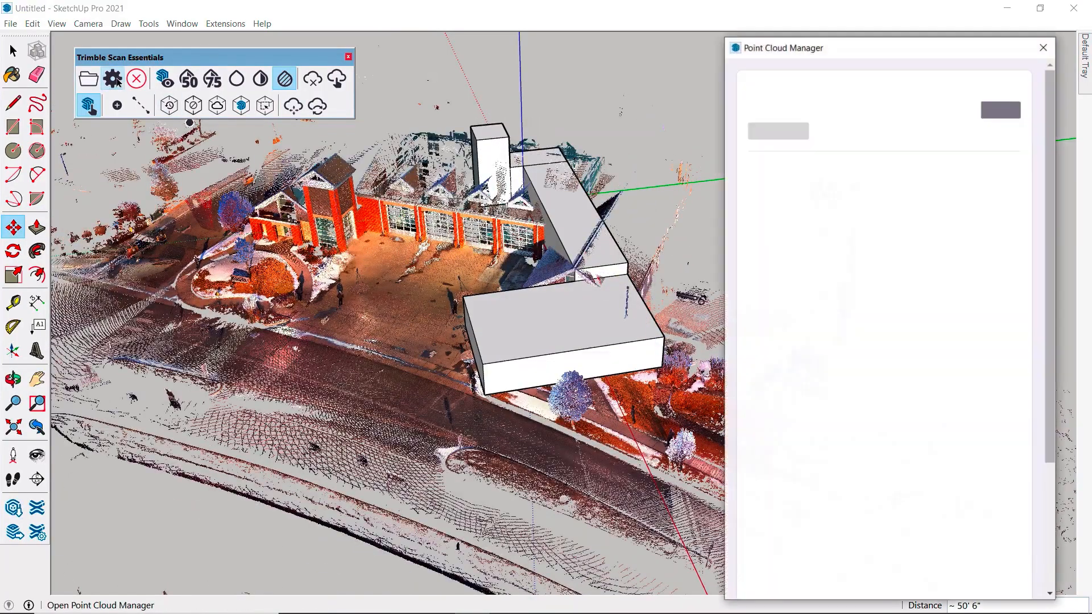
{"action": "scroll", "coordinate": [880, 307], "scroll_direction": "down", "scroll_amount": 5}
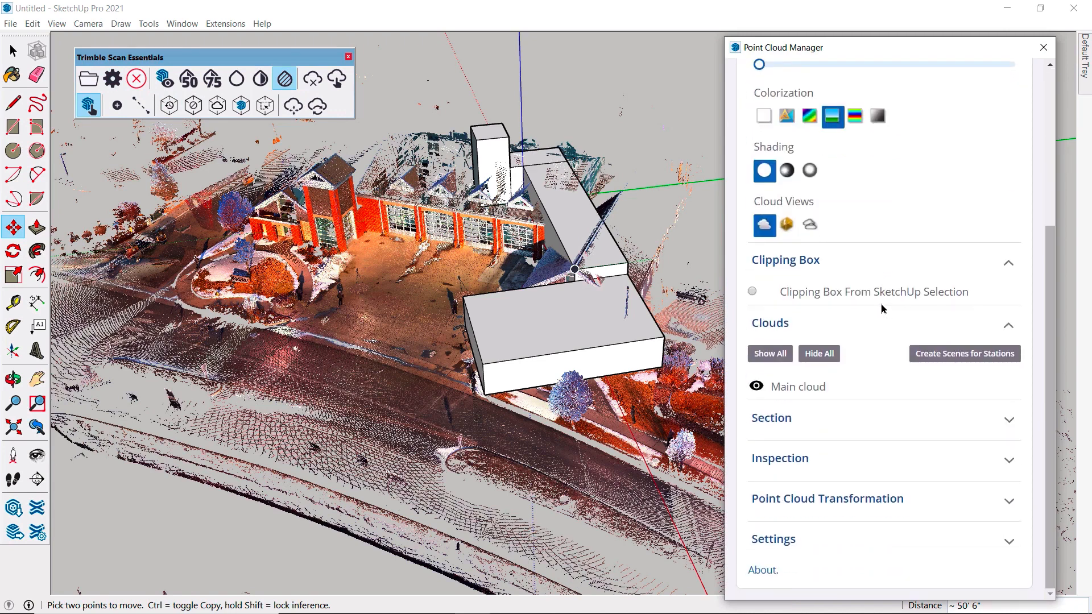
{"action": "left_click", "coordinate": [865, 504]}
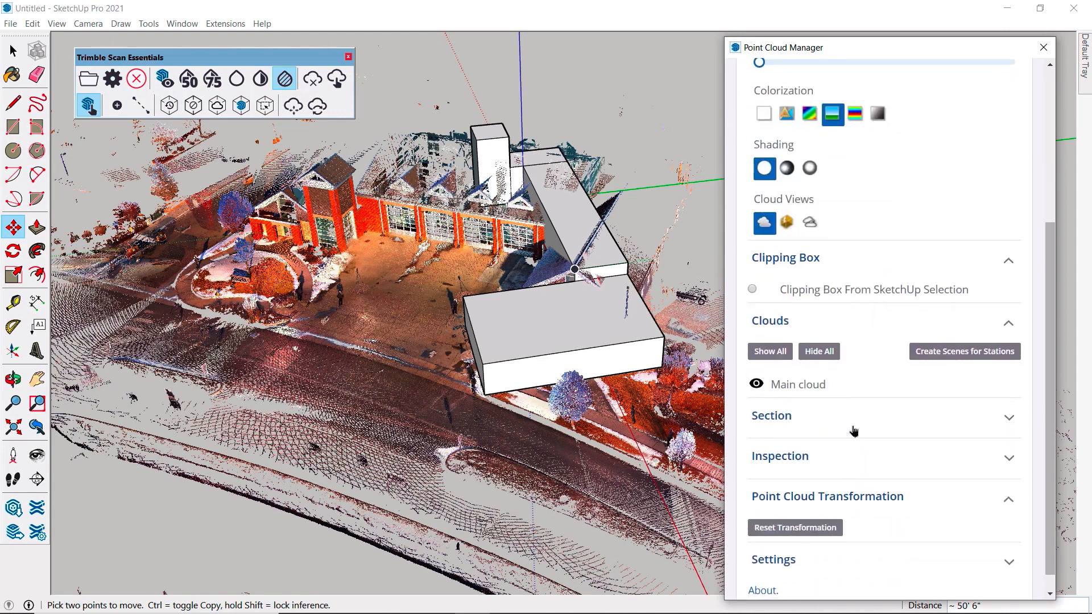
{"action": "scroll", "coordinate": [853, 431], "scroll_direction": "down", "scroll_amount": 1}
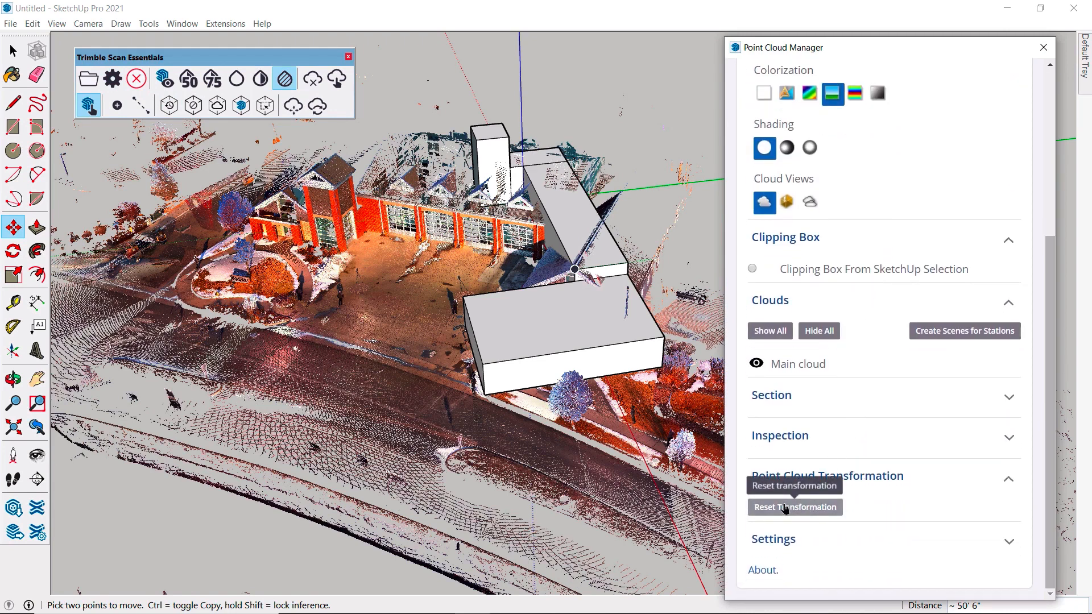
{"action": "left_click", "coordinate": [785, 507]}
{"action": "middle_click_drag", "start_coordinate": [511, 398], "coordinate": [313, 335]}
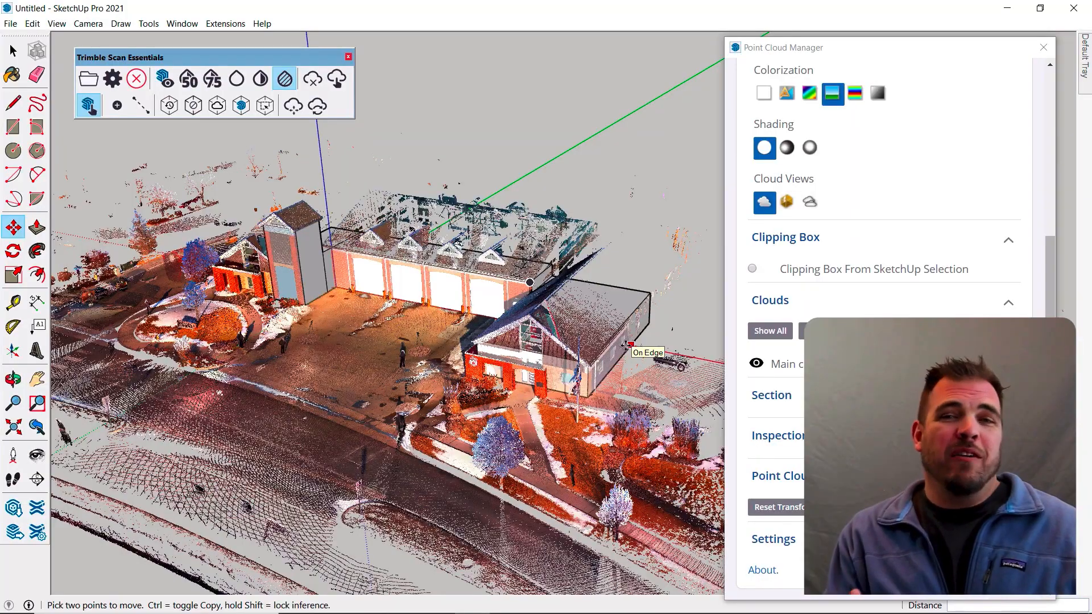
{"action": "left_click", "coordinate": [1042, 49]}
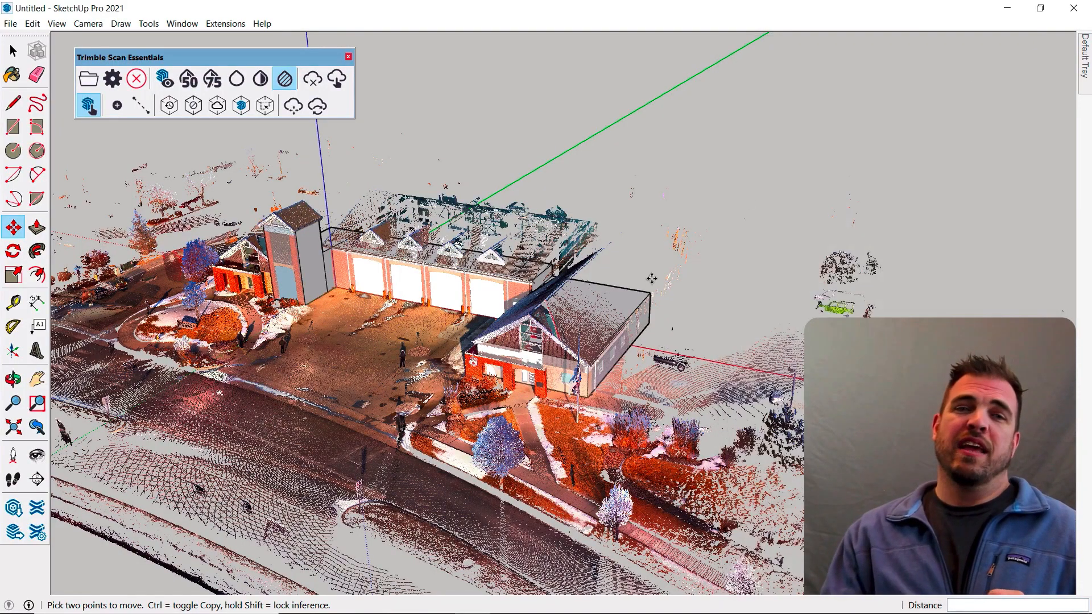
{"action": "middle_click_drag", "start_coordinate": [664, 239], "coordinate": [787, 246]}
{"action": "scroll", "coordinate": [679, 286], "scroll_direction": "up", "scroll_amount": 5}
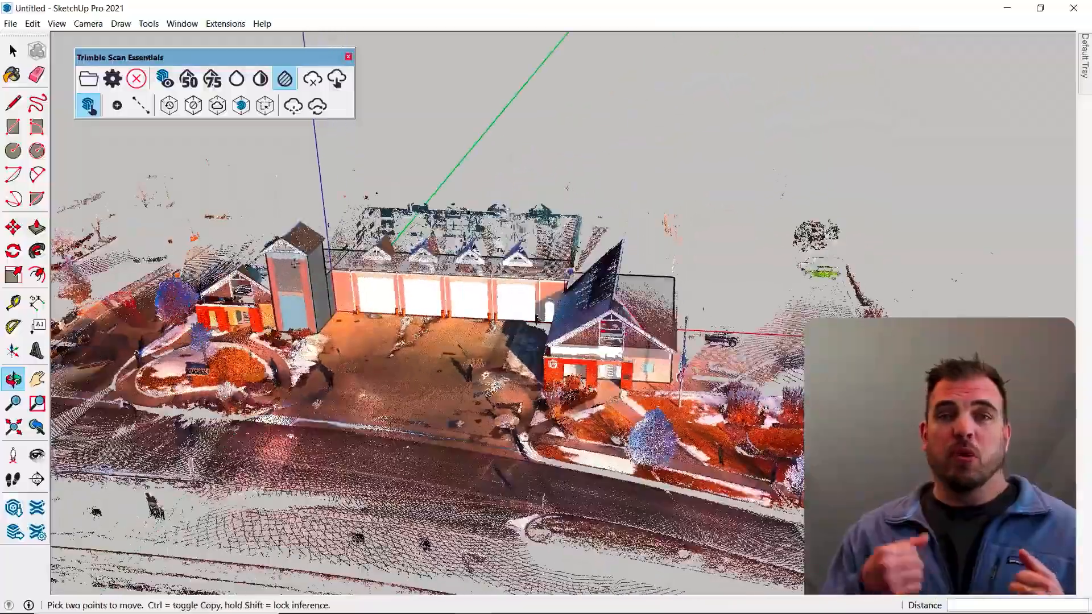
{"action": "scroll", "coordinate": [424, 344], "scroll_direction": "up", "scroll_amount": 3}
{"action": "middle_click_drag", "start_coordinate": [489, 361], "coordinate": [651, 336]}
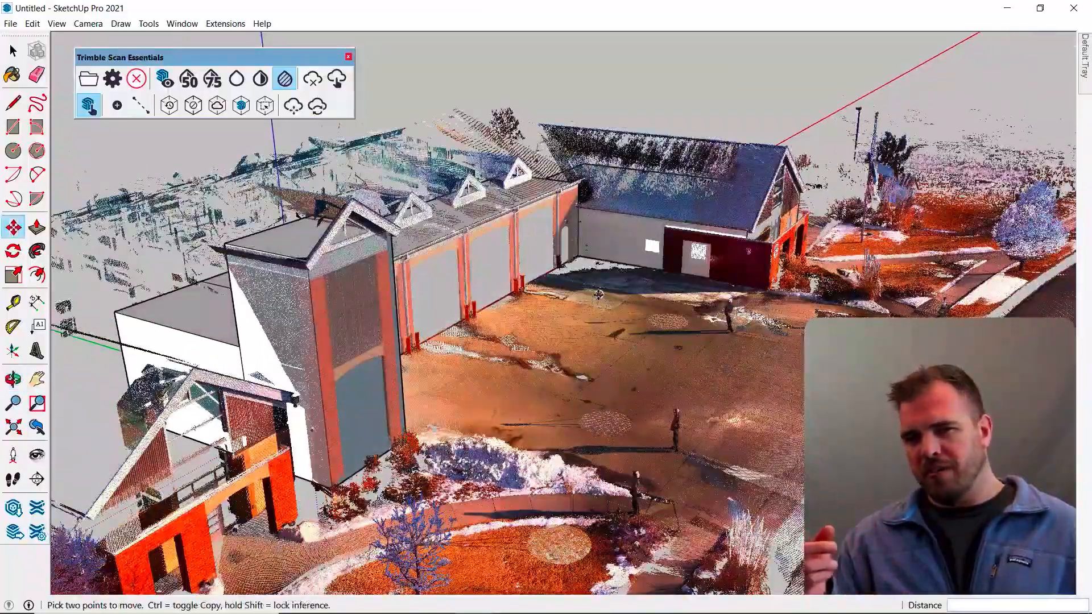
Step: Draw a centre line about 58' 2 5/8" long, parallel to the green axis, across the flat top of the gabled wing's massing
{"action": "middle_click_drag", "start_coordinate": [694, 287], "coordinate": [574, 347]}
{"action": "scroll", "coordinate": [574, 347], "scroll_direction": "up", "scroll_amount": 5}
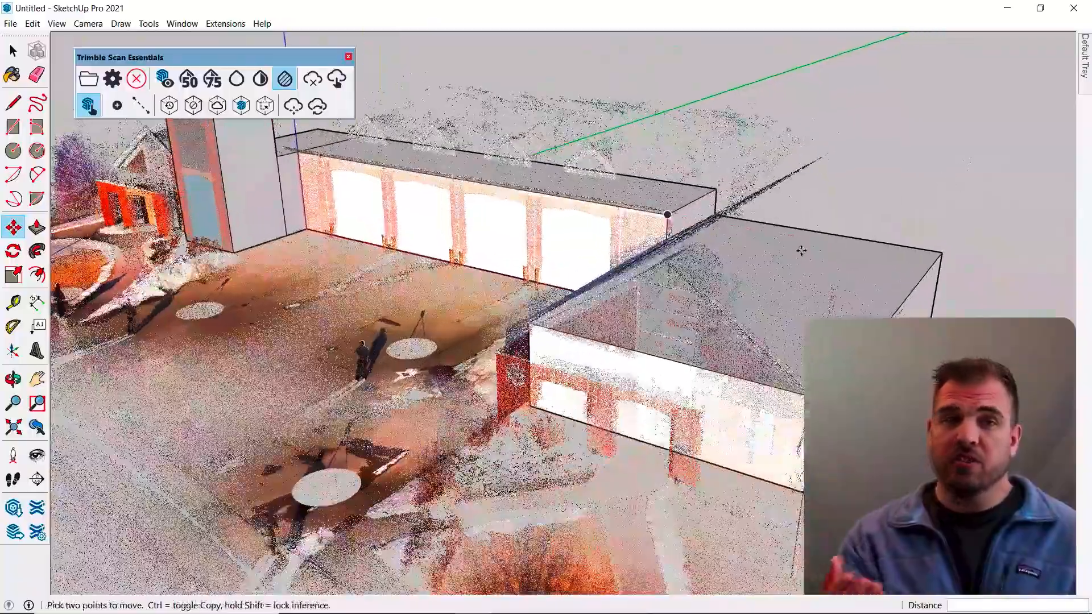
{"action": "key", "text": "space"}
{"action": "left_click", "coordinate": [912, 274]}
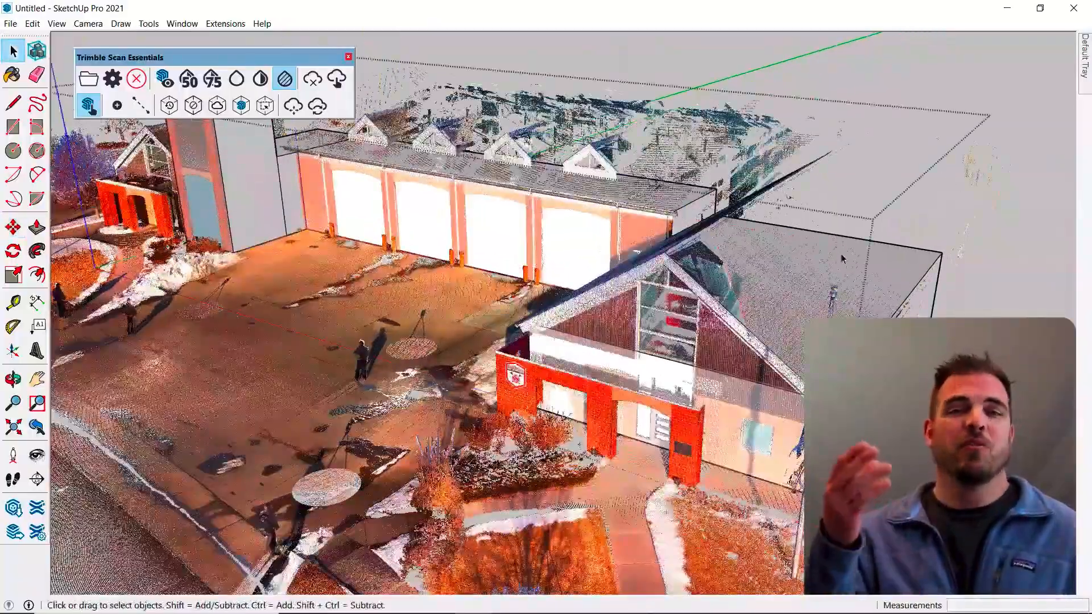
{"action": "middle_click_drag", "start_coordinate": [640, 354], "coordinate": [799, 305]}
{"action": "scroll", "coordinate": [798, 305], "scroll_direction": "up", "scroll_amount": 2}
{"action": "key", "text": "l"}
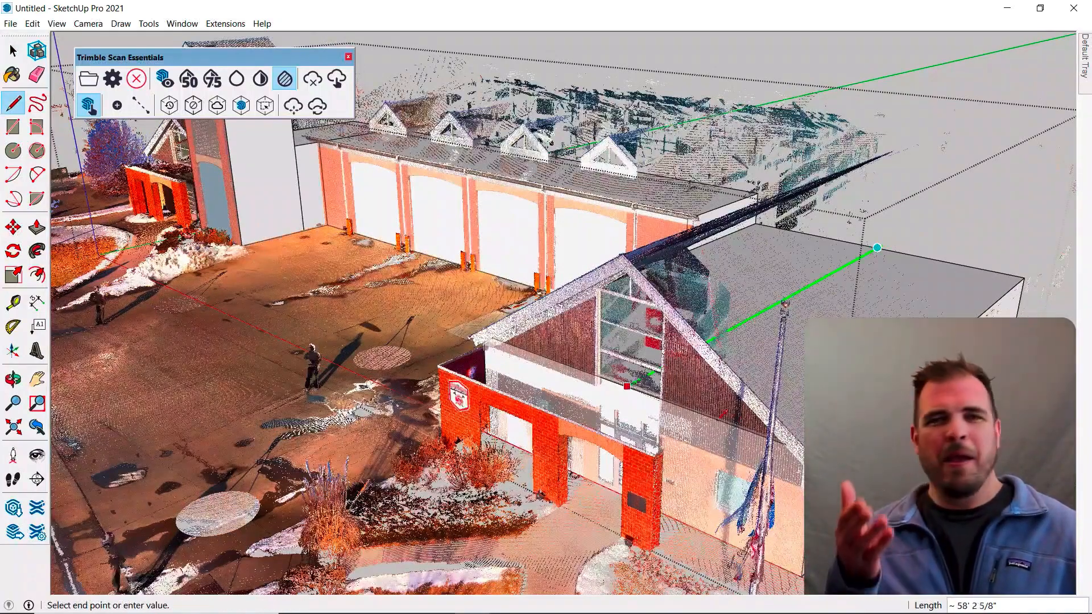
Step: Raise the centre line about 13' 4 3/8" to the point cloud's roof ridge to form the wing's gable roof
{"action": "key", "text": "space"}
{"action": "left_click", "coordinate": [764, 312]}
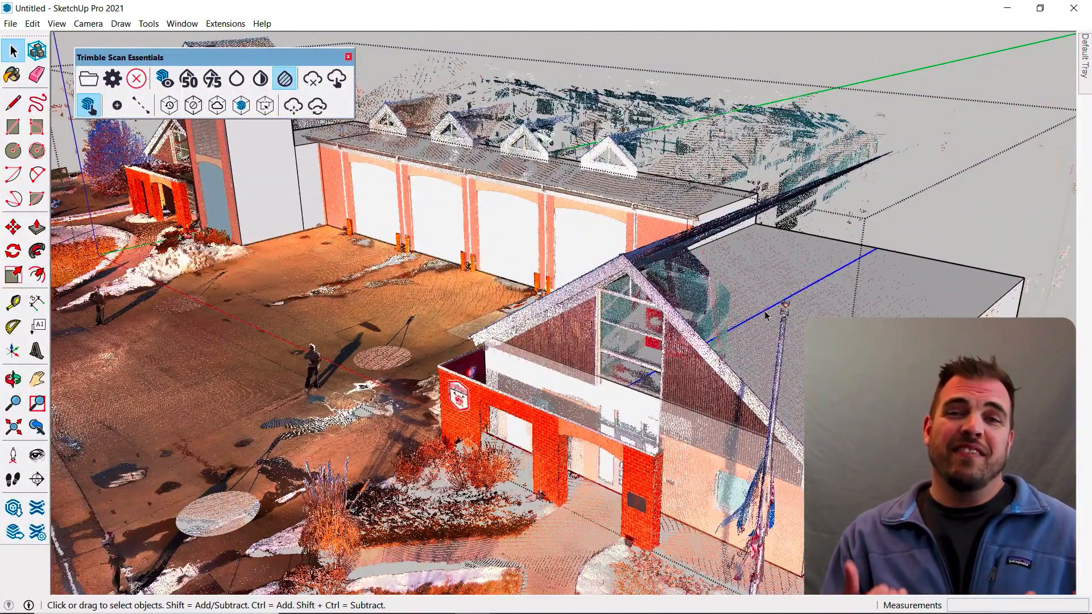
{"action": "key", "text": "m"}
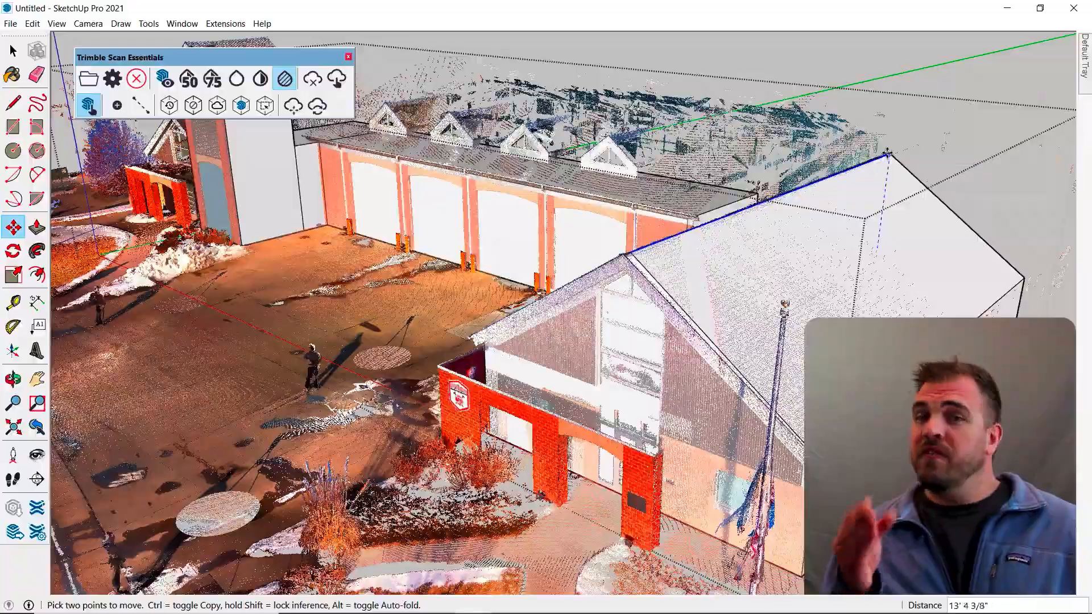
{"action": "left_click", "coordinate": [887, 153]}
{"action": "middle_click_drag", "start_coordinate": [887, 153], "coordinate": [682, 182]}
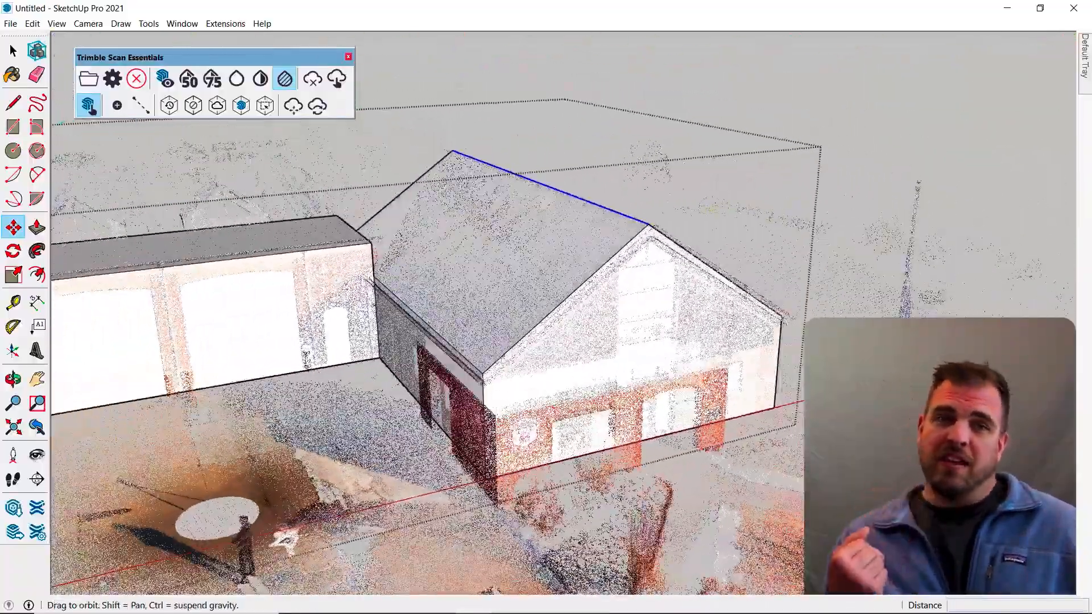
{"action": "middle_click_drag", "start_coordinate": [613, 411], "coordinate": [784, 330]}
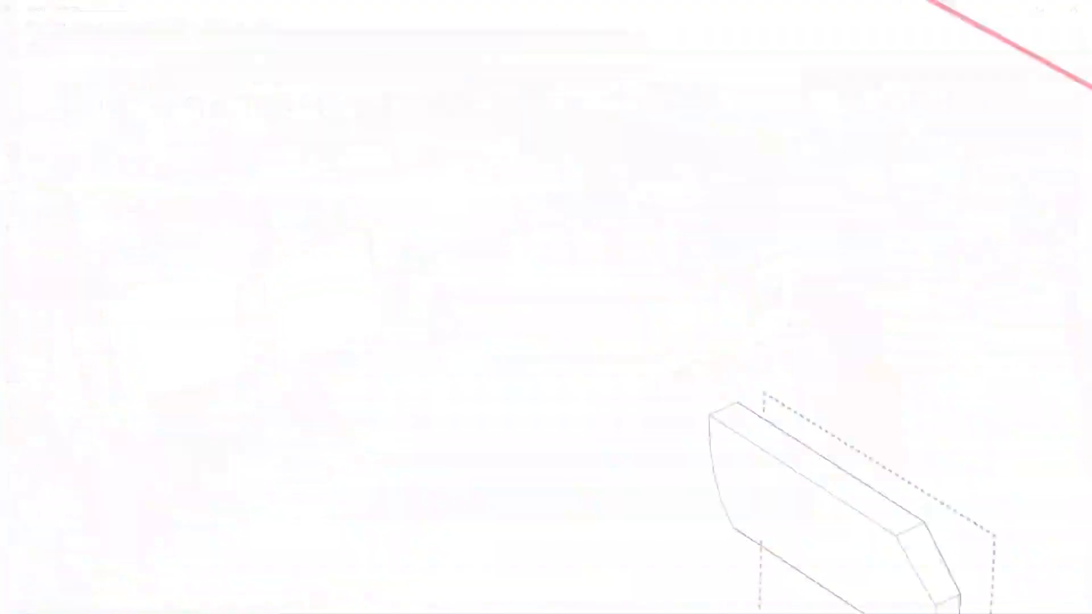